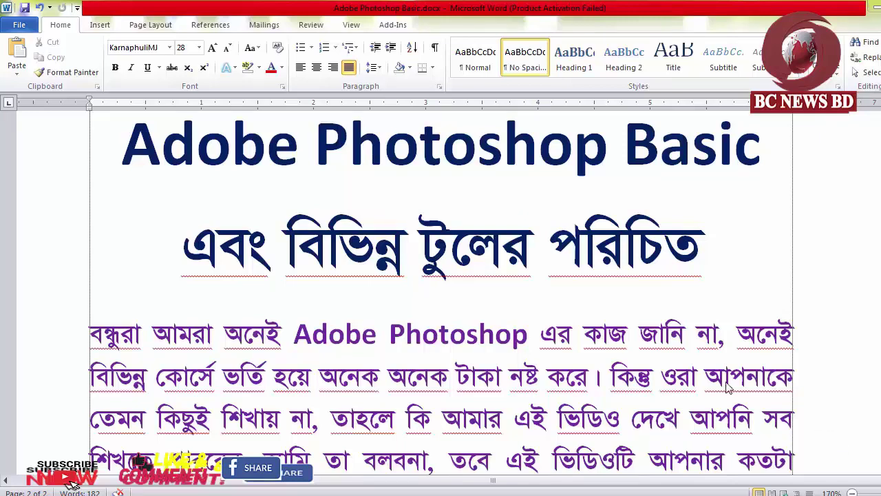
Scroll through page 2, then jump back to the 'Adobe Photoshop Basic' title on page 1
{"action": "scroll", "coordinate": [819, 410], "scroll_direction": "down", "scroll_amount": 5}
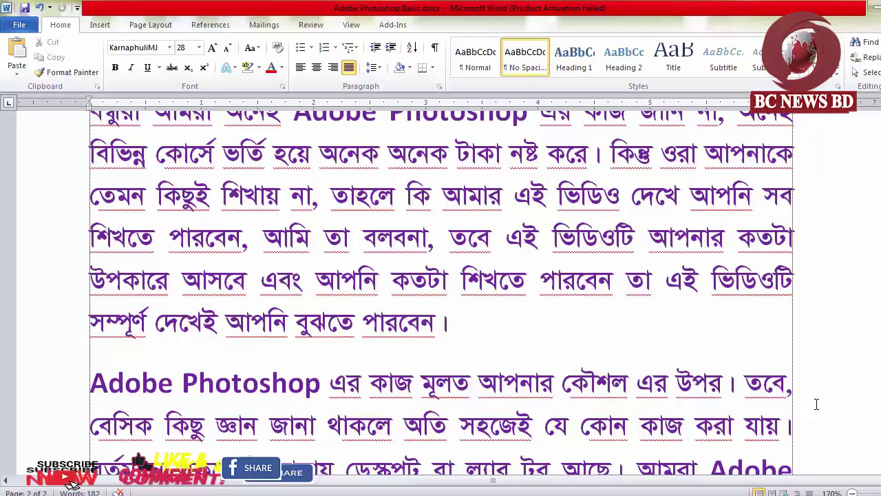
{"action": "scroll", "coordinate": [854, 430], "scroll_direction": "down", "scroll_amount": 2}
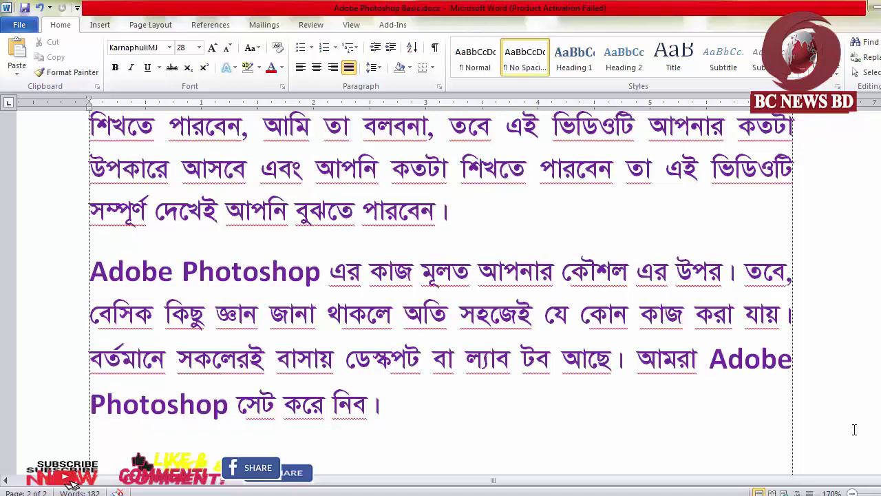
{"action": "key", "text": "ctrl+Home"}
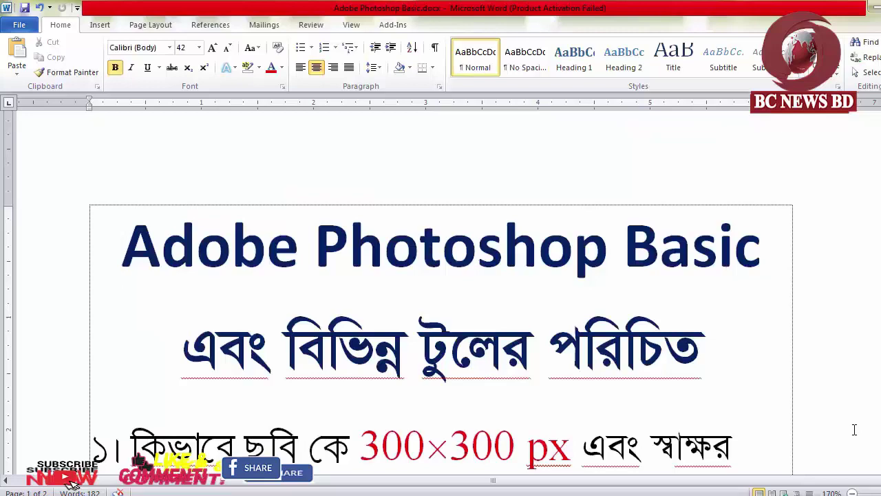
Scroll down through the six numbered lesson topics ১–৬
{"action": "scroll", "coordinate": [853, 430], "scroll_direction": "down", "scroll_amount": 1}
{"action": "scroll", "coordinate": [854, 429], "scroll_direction": "down", "scroll_amount": 2}
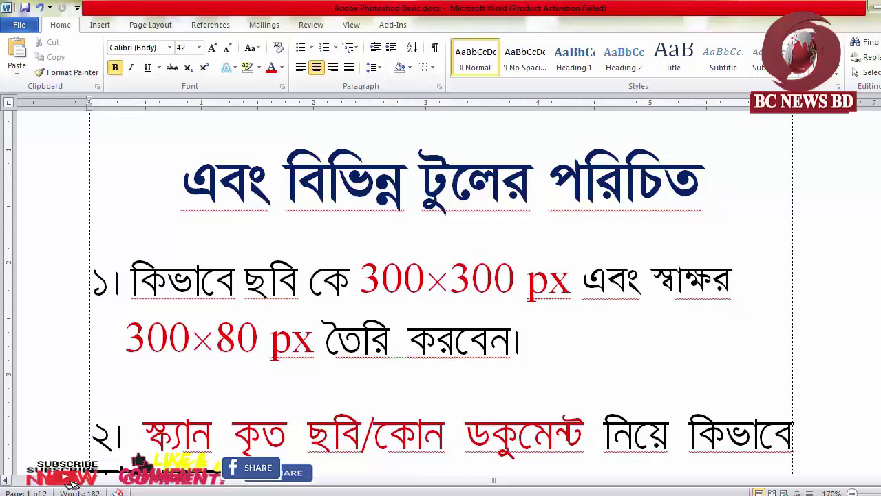
{"action": "scroll", "coordinate": [706, 392], "scroll_direction": "down", "scroll_amount": 2}
{"action": "scroll", "coordinate": [706, 392], "scroll_direction": "down", "scroll_amount": 3}
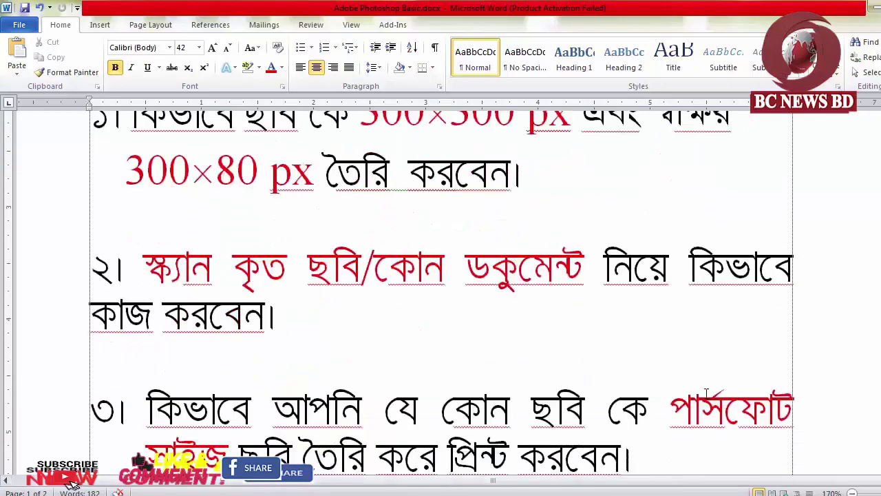
{"action": "scroll", "coordinate": [706, 392], "scroll_direction": "down", "scroll_amount": 3}
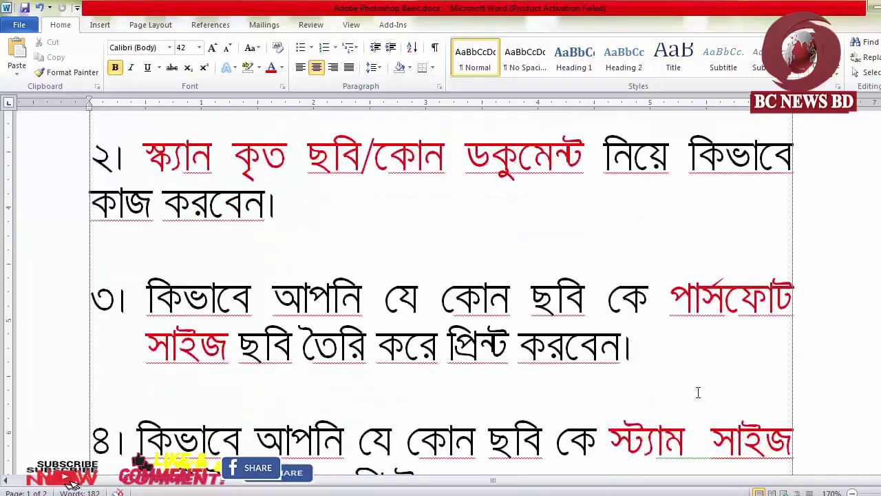
{"action": "scroll", "coordinate": [696, 391], "scroll_direction": "down", "scroll_amount": 2}
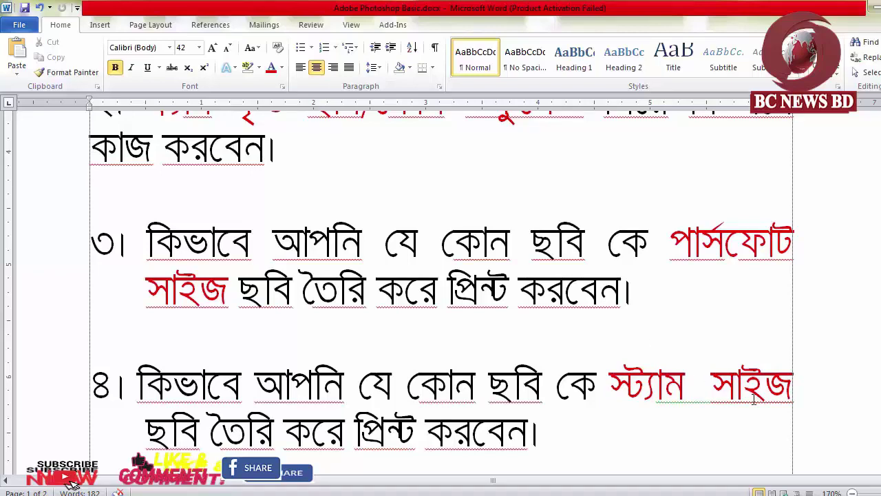
{"action": "scroll", "coordinate": [854, 418], "scroll_direction": "down", "scroll_amount": 3}
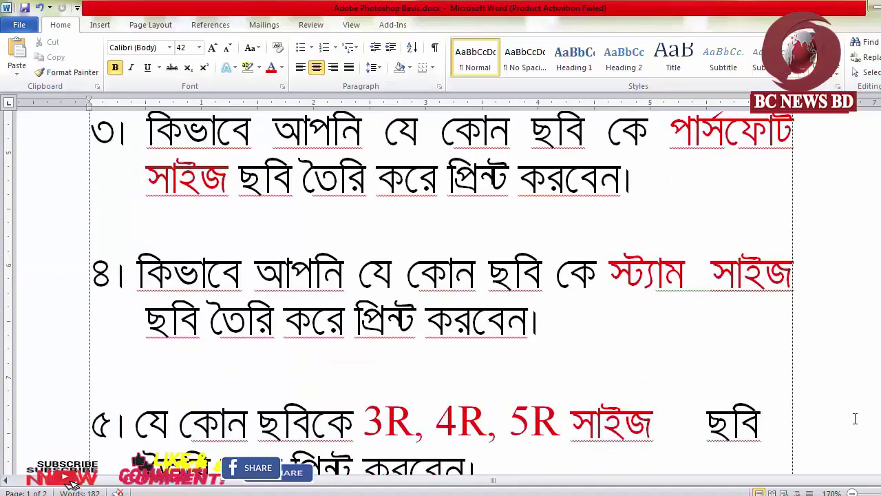
{"action": "scroll", "coordinate": [854, 418], "scroll_direction": "down", "scroll_amount": 3}
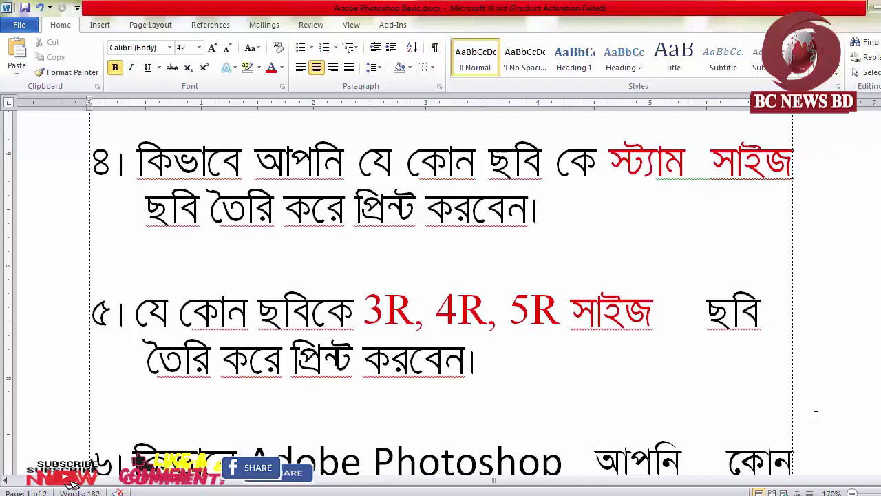
{"action": "scroll", "coordinate": [815, 417], "scroll_direction": "down", "scroll_amount": 3}
{"action": "scroll", "coordinate": [810, 408], "scroll_direction": "down", "scroll_amount": 2}
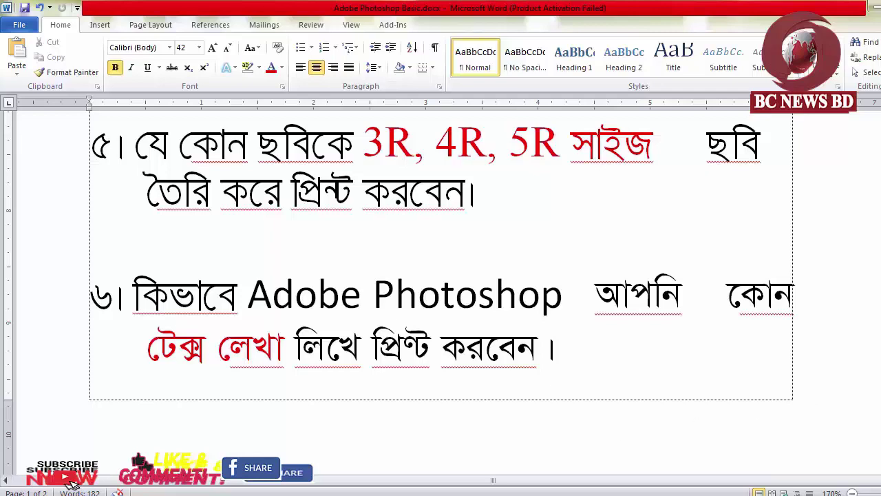
Scroll back up and minimize Word to reveal the desktop
{"action": "scroll", "coordinate": [735, 434], "scroll_direction": "up", "scroll_amount": 3}
{"action": "scroll", "coordinate": [806, 422], "scroll_direction": "up", "scroll_amount": 4}
{"action": "scroll", "coordinate": [829, 389], "scroll_direction": "up", "scroll_amount": 5}
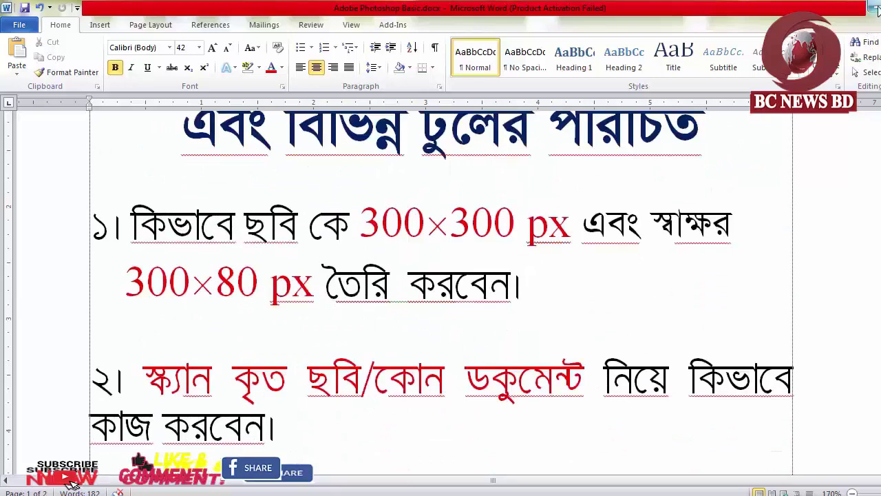
{"action": "left_click", "coordinate": [878, 10]}
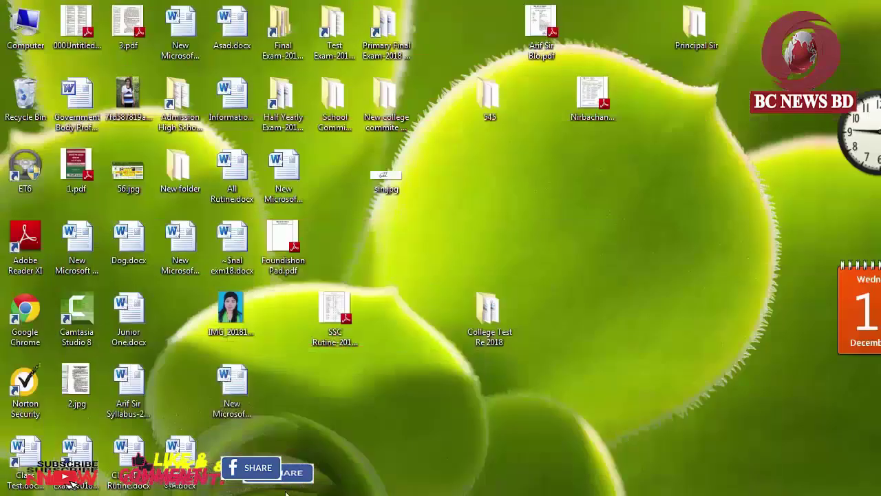
Move the JPEG photo to an empty desktop spot and open it with Edit with Photoshop
{"action": "left_click", "coordinate": [270, 490]}
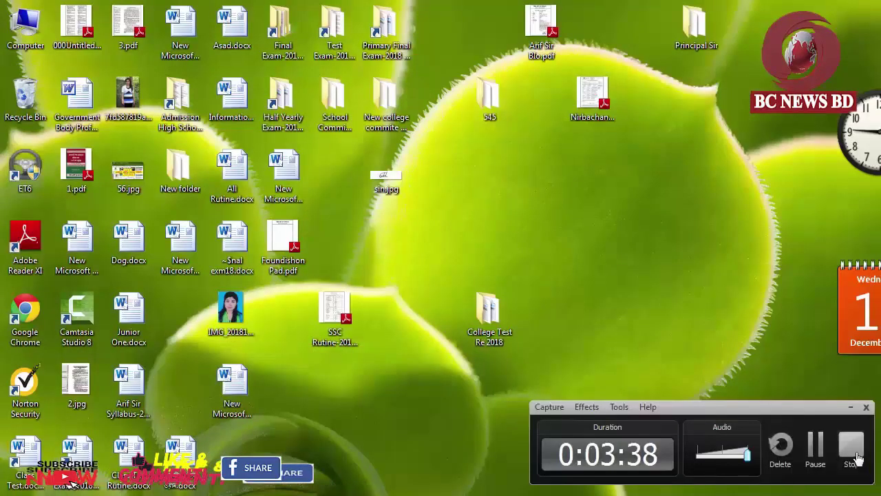
{"action": "left_click", "coordinate": [815, 458]}
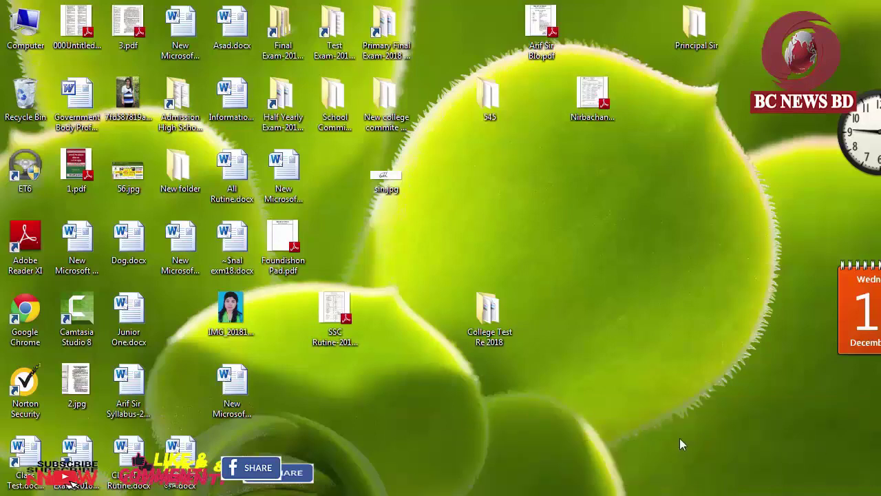
{"action": "mouse_move", "coordinate": [128, 97]}
{"action": "left_mouse_down"}
{"action": "mouse_move", "coordinate": [489, 241]}
{"action": "mouse_move", "coordinate": [489, 166]}
{"action": "left_mouse_up"}
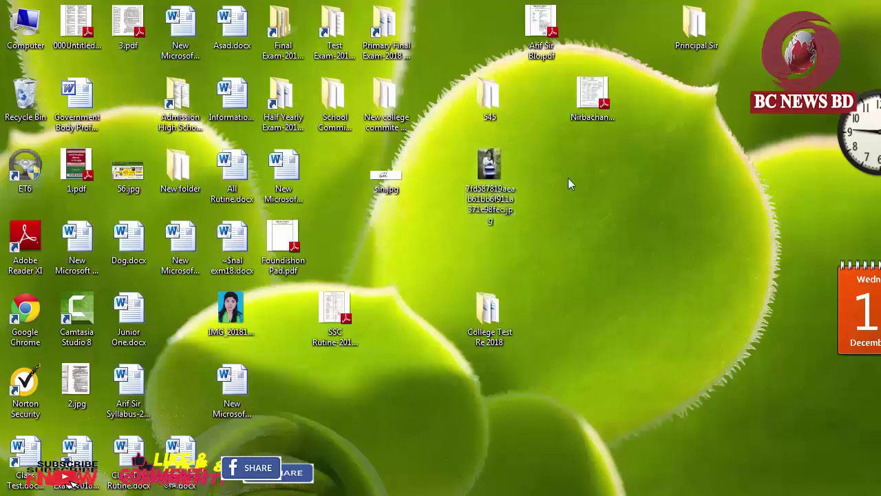
{"action": "right_click", "coordinate": [491, 163]}
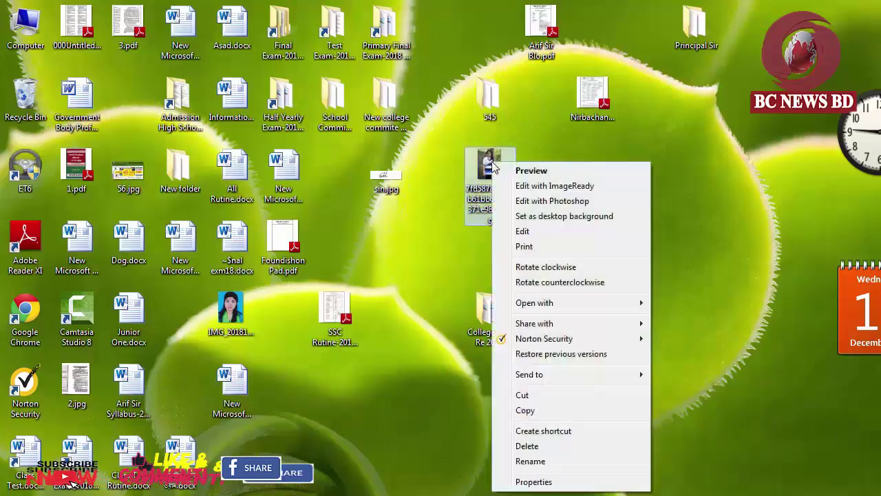
{"action": "left_click", "coordinate": [532, 203]}
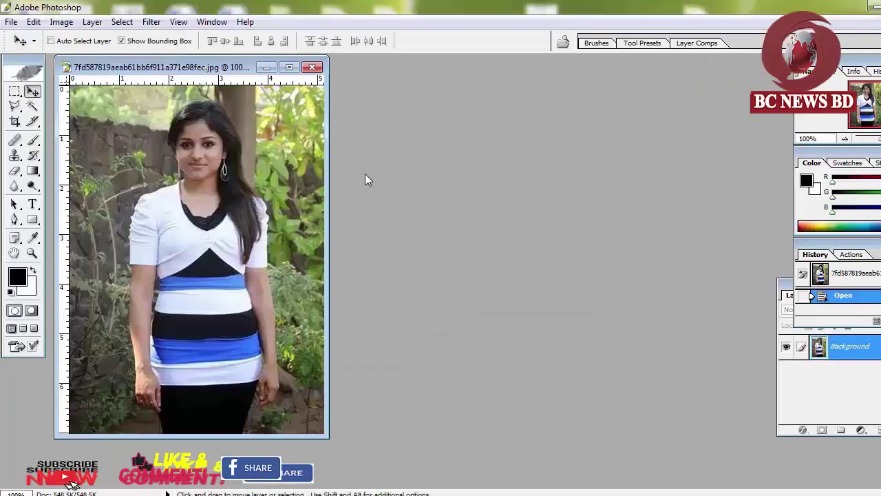
Maximize the photo window and select the Crop tool's width, height and resolution fields
{"action": "left_click", "coordinate": [289, 66]}
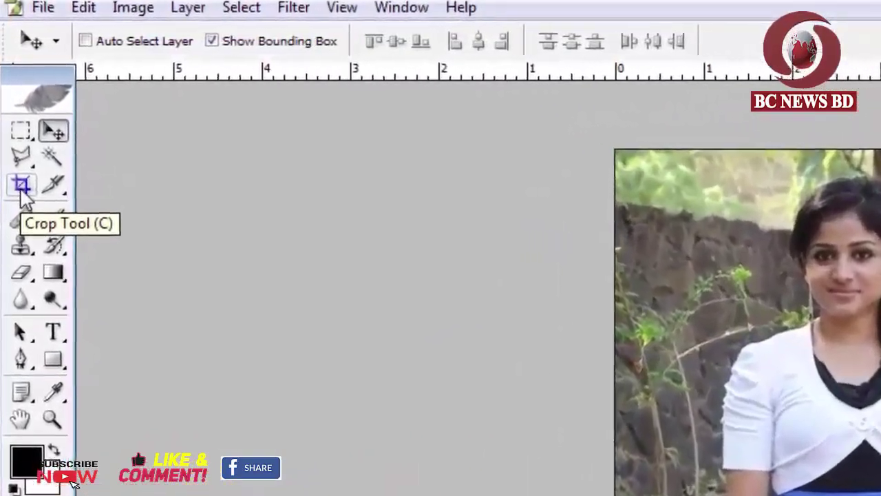
{"action": "left_click", "coordinate": [24, 212]}
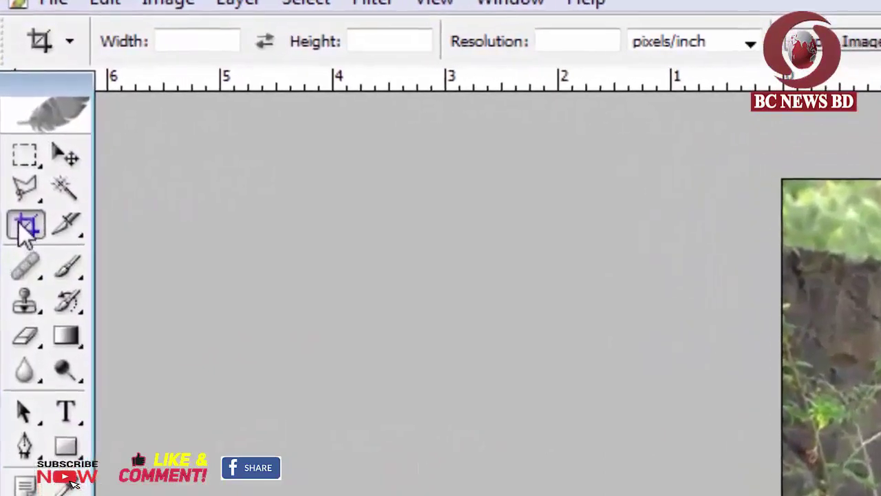
{"action": "left_click", "coordinate": [182, 43]}
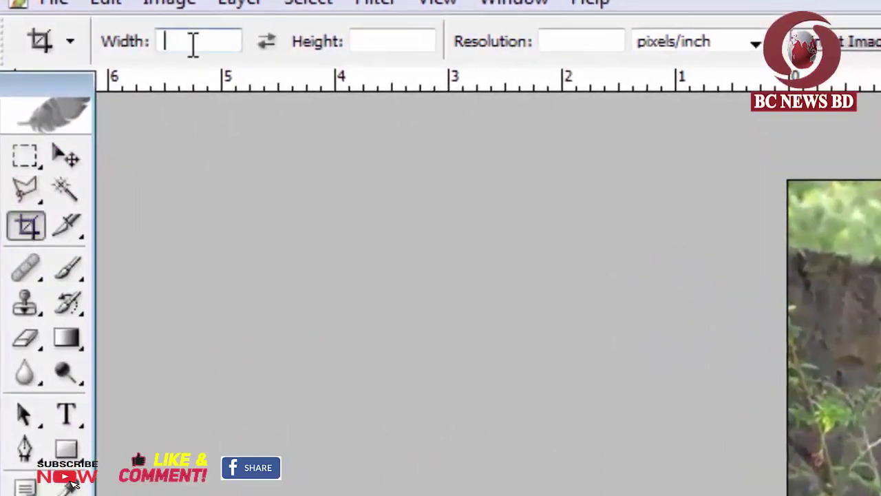
{"action": "left_click", "coordinate": [385, 41]}
{"action": "left_click", "coordinate": [618, 43]}
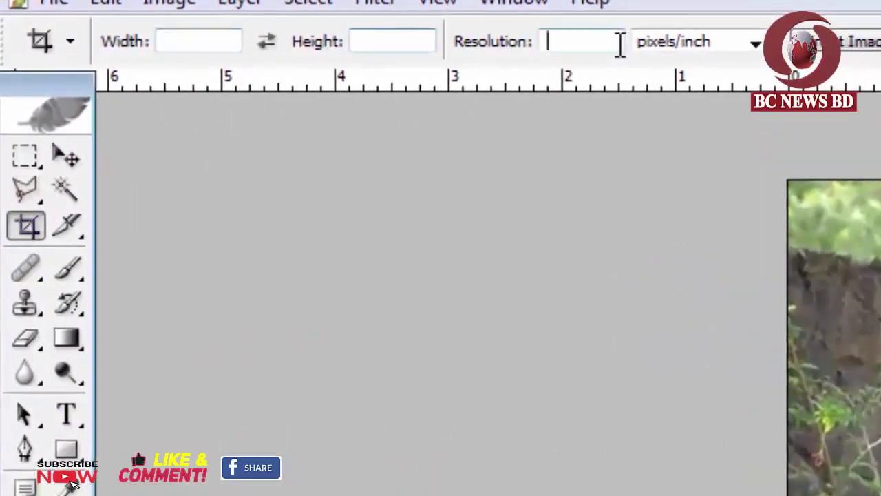
{"action": "left_click", "coordinate": [182, 39]}
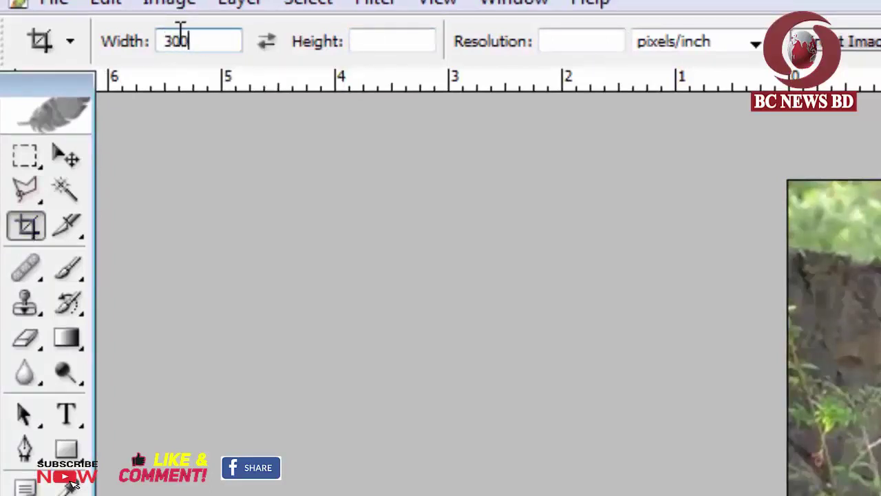
Enter crop width 300 px, height 300 px and resolution 300, dismissing an accidental Color Balance
{"action": "key", "text": "ctrl+b"}
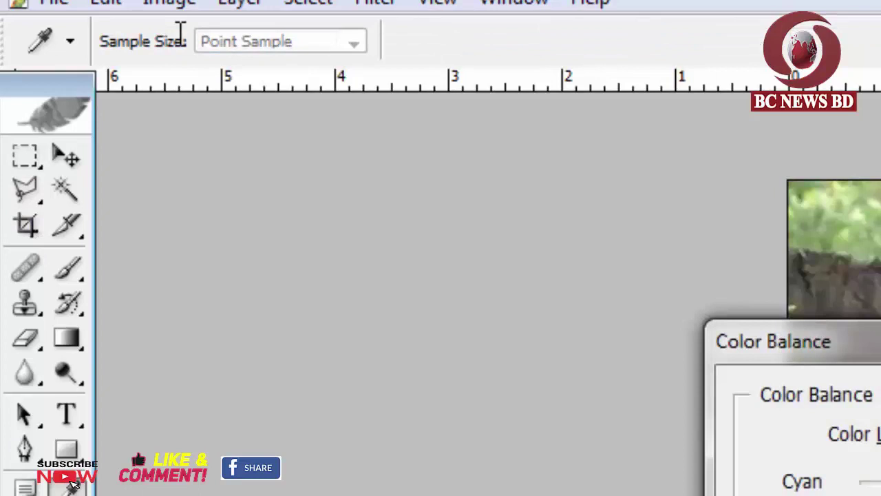
{"action": "key", "text": "Escape"}
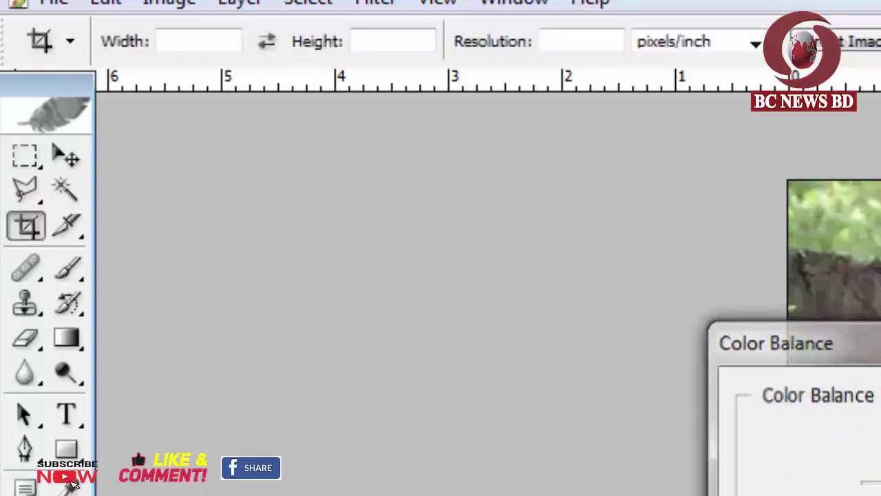
{"action": "type", "text": "3"}
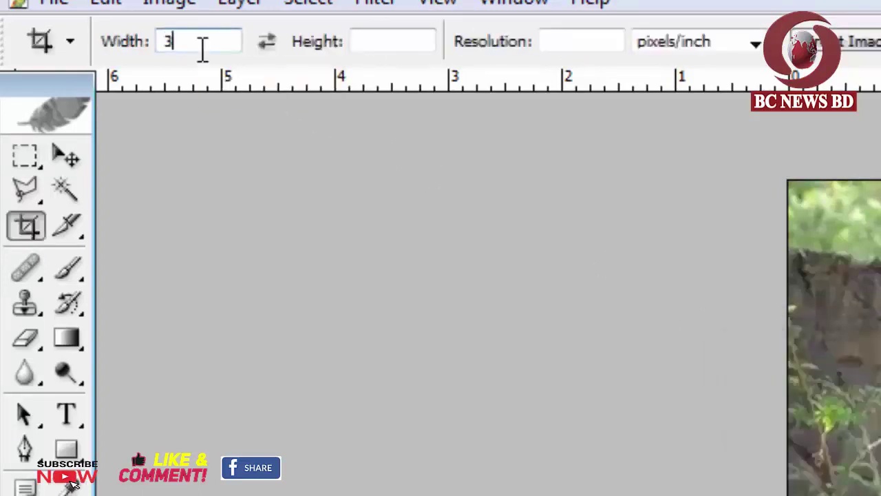
{"action": "type", "text": "00"}
{"action": "left_click", "coordinate": [413, 43]}
{"action": "type", "text": "3"}
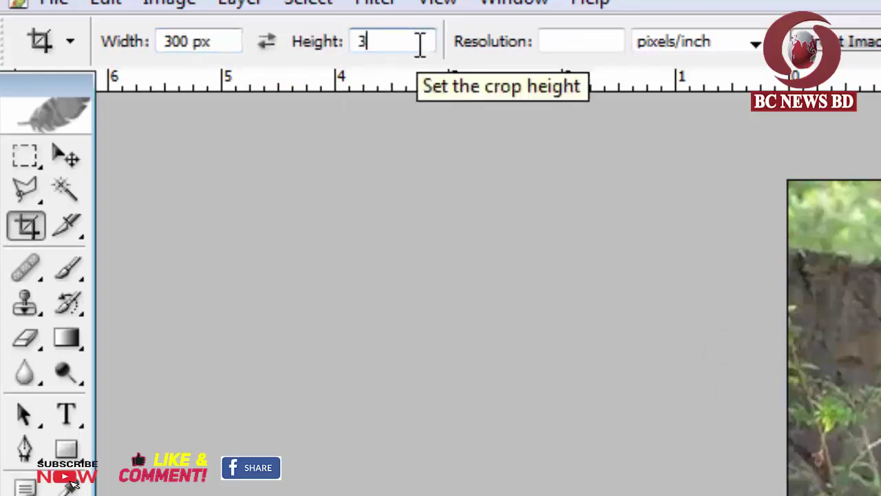
{"action": "type", "text": "00"}
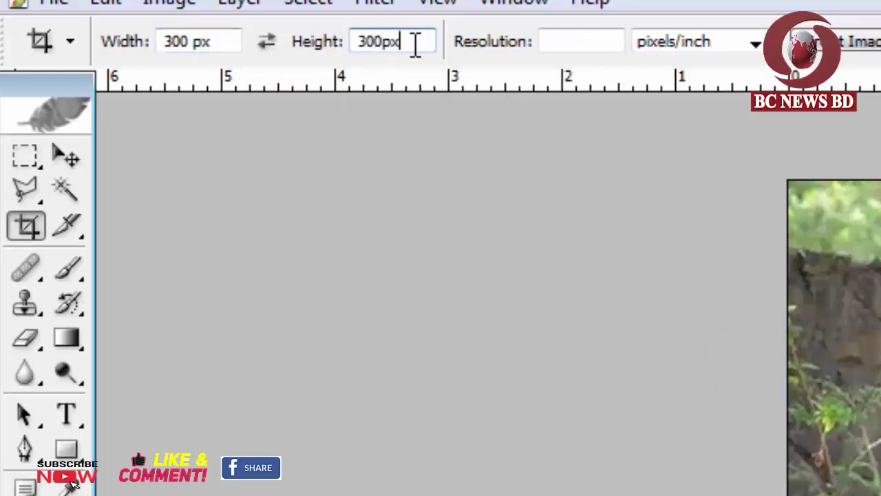
{"action": "left_click", "coordinate": [575, 42]}
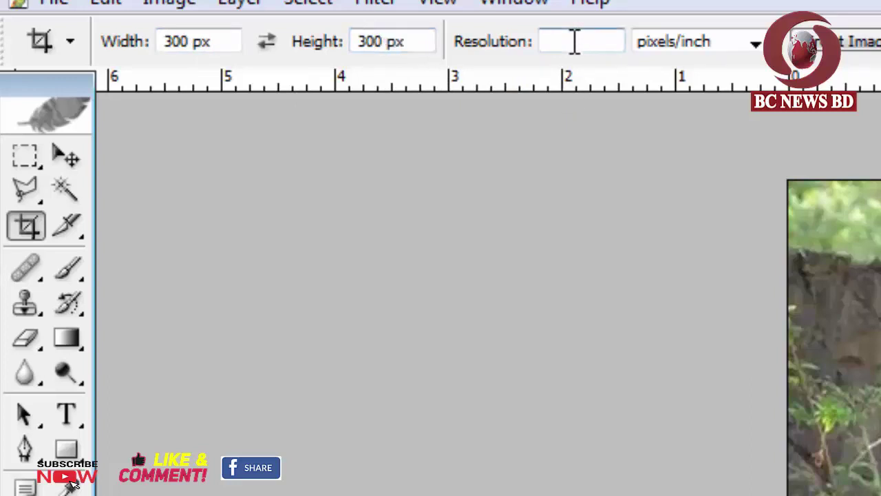
{"action": "type", "text": "300"}
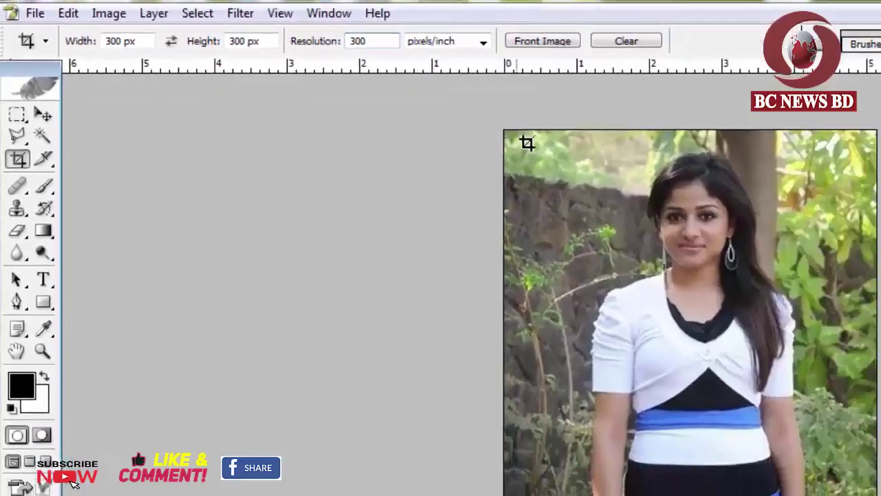
Frame a square crop box around the woman's face and shoulders and apply the crop
{"action": "mouse_move", "coordinate": [595, 145]}
{"action": "left_mouse_down"}
{"action": "mouse_move", "coordinate": [632, 388]}
{"action": "mouse_move", "coordinate": [514, 272]}
{"action": "left_mouse_up"}
{"action": "left_click_drag", "start_coordinate": [426, 185], "coordinate": [484, 184]}
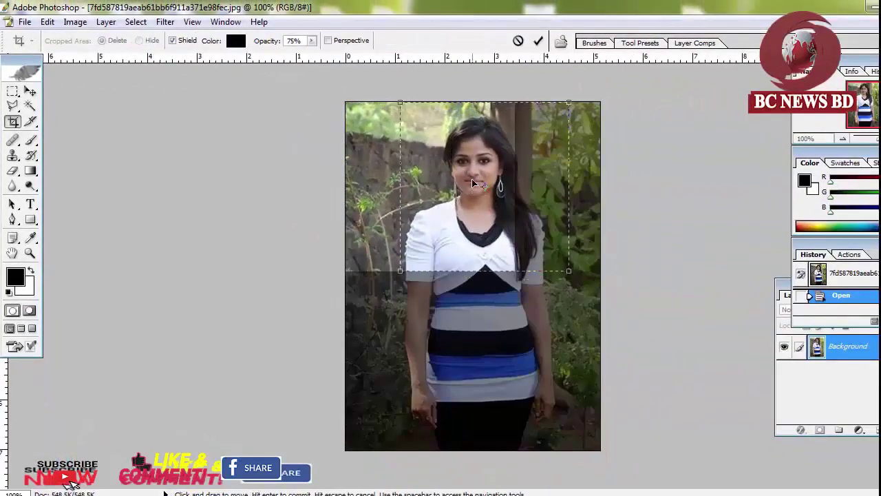
{"action": "left_click_drag", "start_coordinate": [572, 272], "coordinate": [549, 252]}
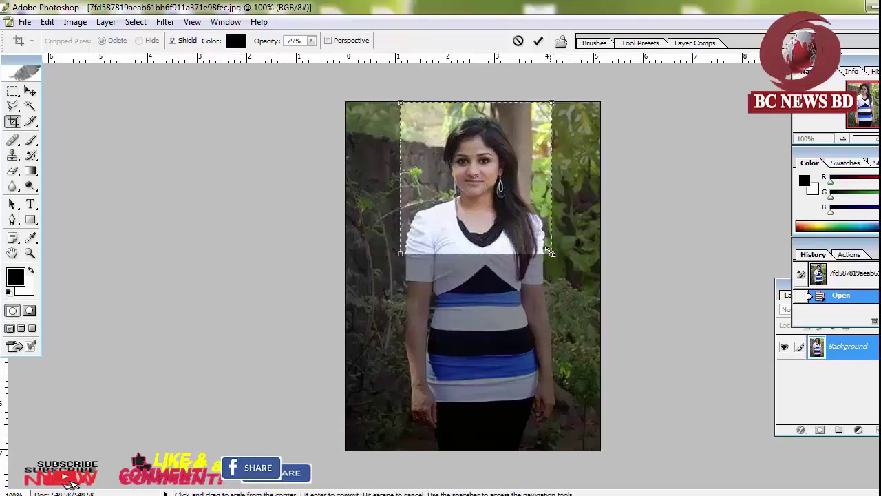
{"action": "right_click", "coordinate": [461, 179]}
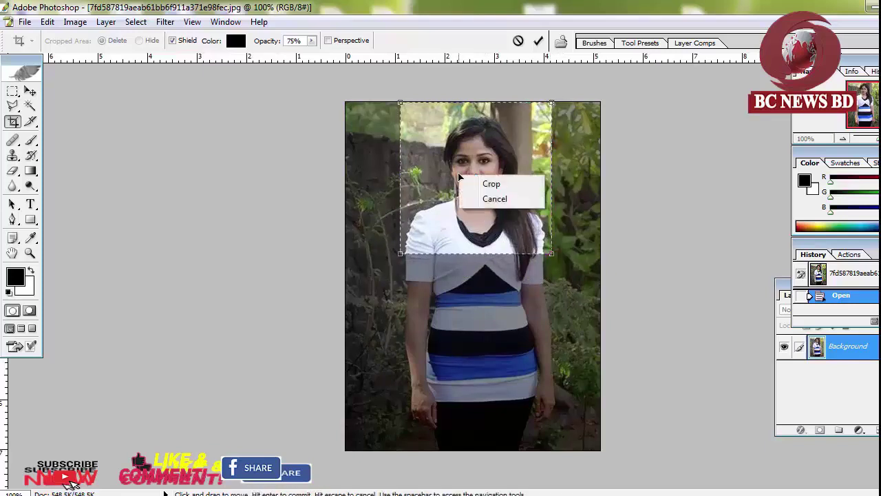
{"action": "left_click", "coordinate": [493, 183]}
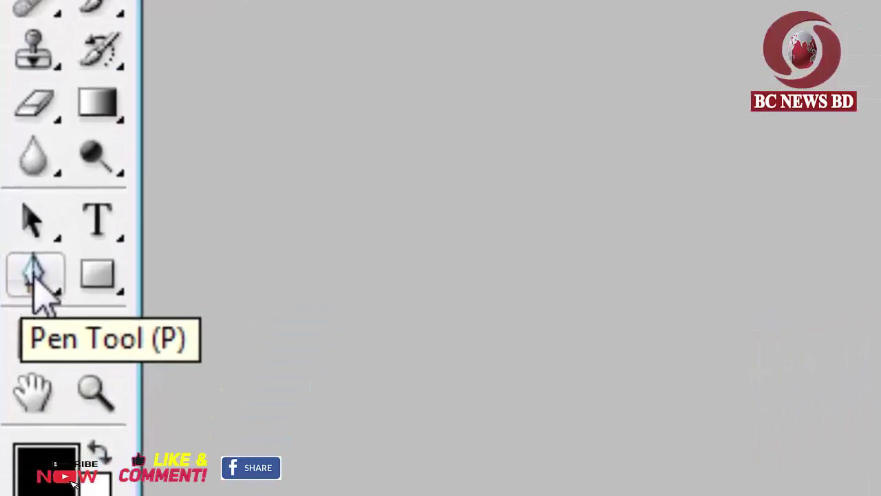
Select the Pen tool and adjust the zoom on the cropped photo
{"action": "left_click", "coordinate": [35, 279]}
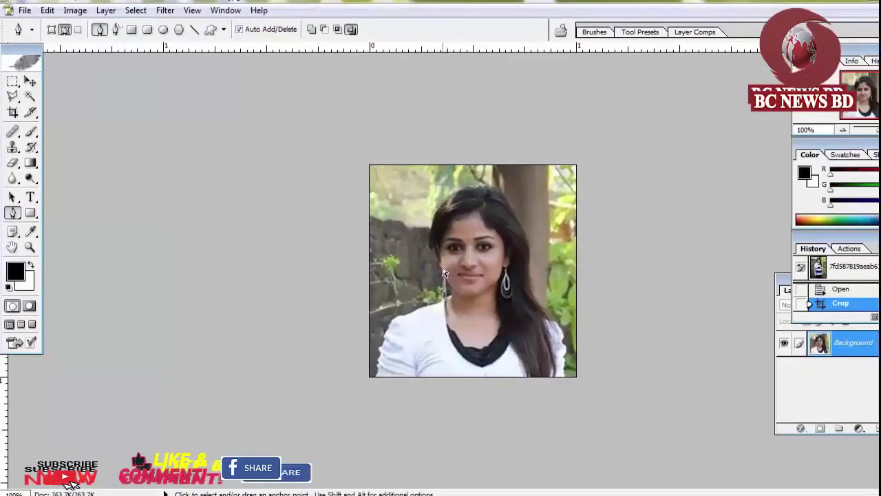
{"action": "key", "text": "ctrl+plus"}
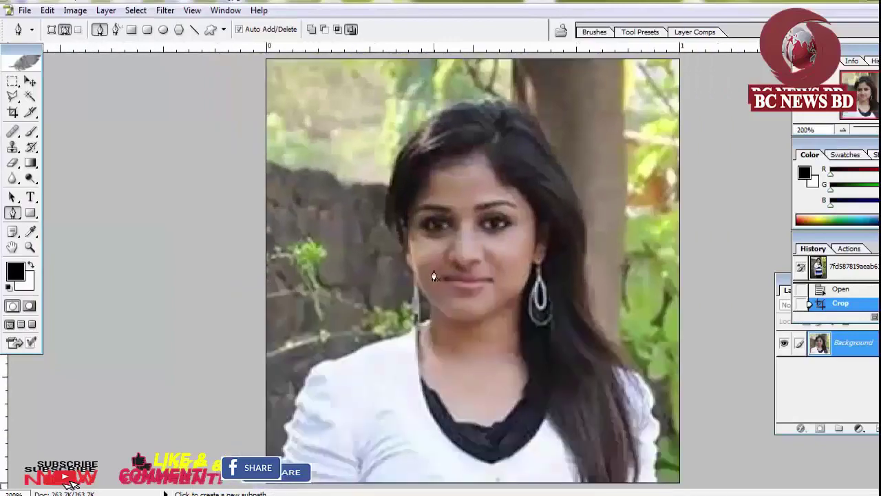
{"action": "key", "text": "ctrl+minus"}
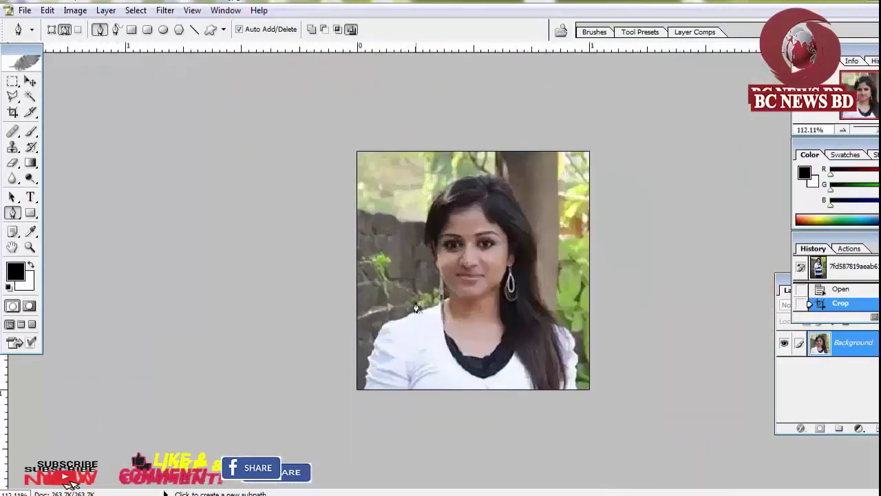
{"action": "scroll", "coordinate": [416, 307], "scroll_direction": "up", "scroll_amount": 3}
{"action": "scroll", "coordinate": [416, 307], "scroll_direction": "down", "scroll_amount": 3}
{"action": "scroll", "coordinate": [416, 307], "scroll_direction": "up", "scroll_amount": 1}
{"action": "scroll", "coordinate": [416, 307], "scroll_direction": "up", "scroll_amount": 1}
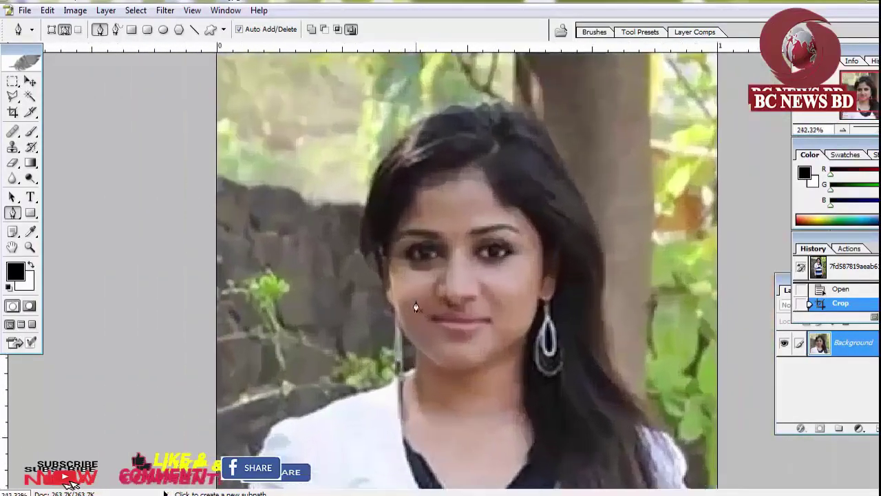
{"action": "scroll", "coordinate": [416, 307], "scroll_direction": "down", "scroll_amount": 2}
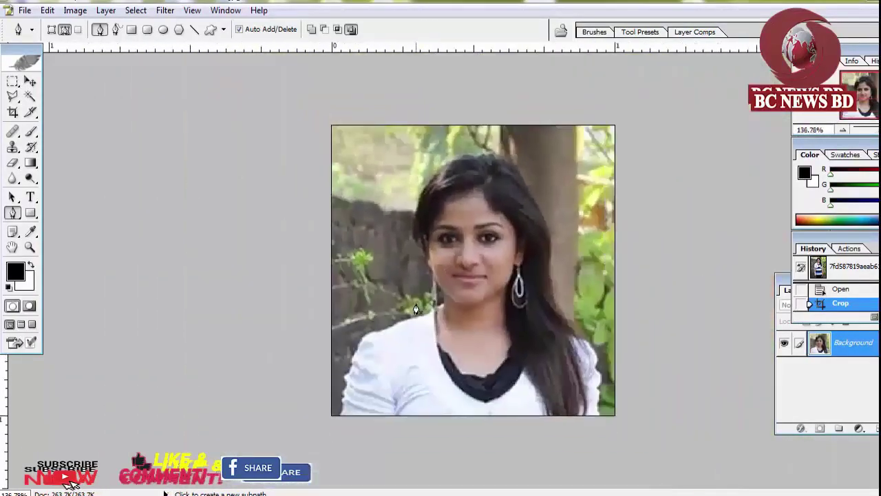
Place anchor points up the left shirt edge, neck, face and left side of the hair
{"action": "left_click", "coordinate": [339, 416]}
{"action": "left_click", "coordinate": [342, 398]}
{"action": "left_click", "coordinate": [350, 367]}
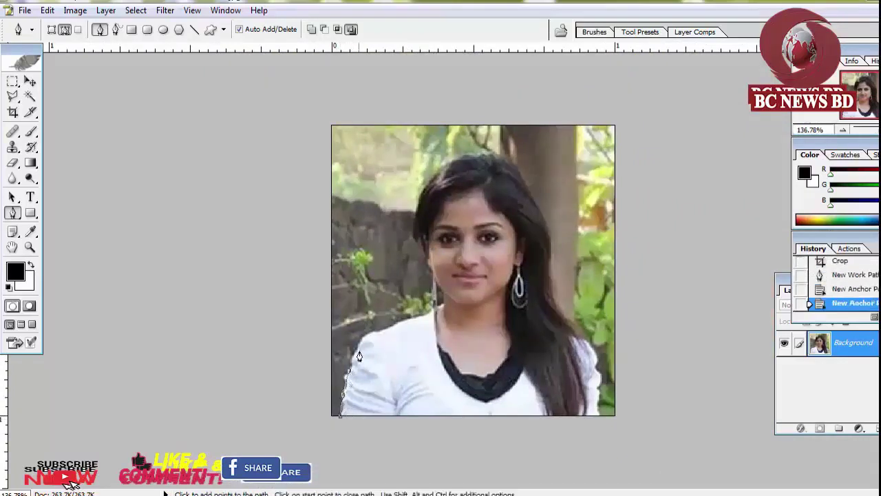
{"action": "left_click", "coordinate": [358, 346]}
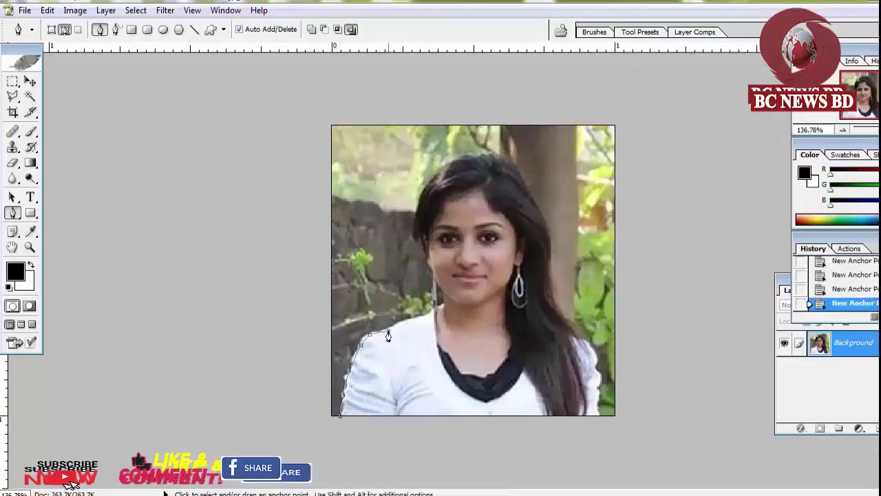
{"action": "key", "text": "ctrl+plus"}
{"action": "key", "text": "ctrl+plus"}
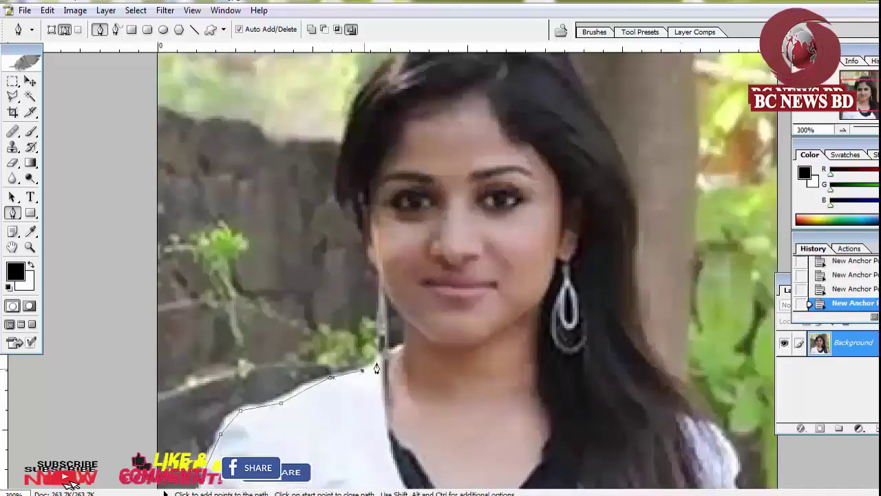
{"action": "left_click", "coordinate": [383, 358]}
{"action": "left_click", "coordinate": [406, 321]}
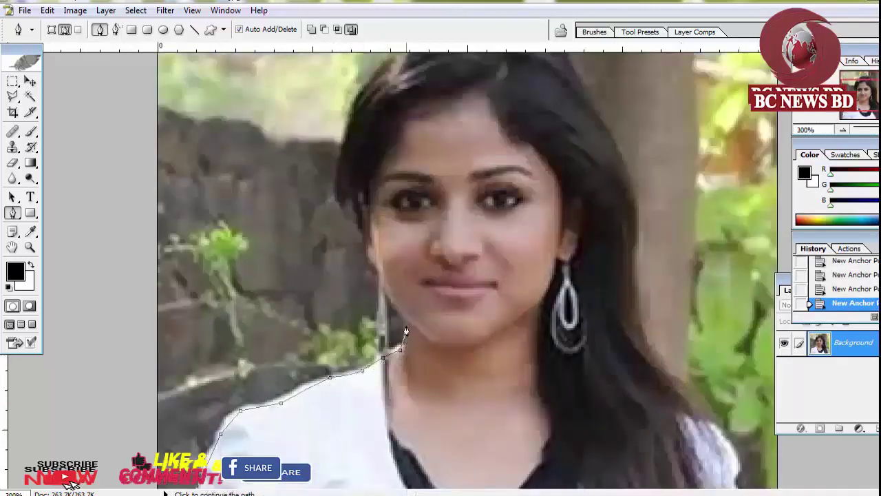
{"action": "left_click", "coordinate": [387, 294]}
{"action": "left_click", "coordinate": [371, 269]}
{"action": "left_click", "coordinate": [359, 252]}
{"action": "left_click", "coordinate": [360, 229]}
{"action": "left_click", "coordinate": [340, 176]}
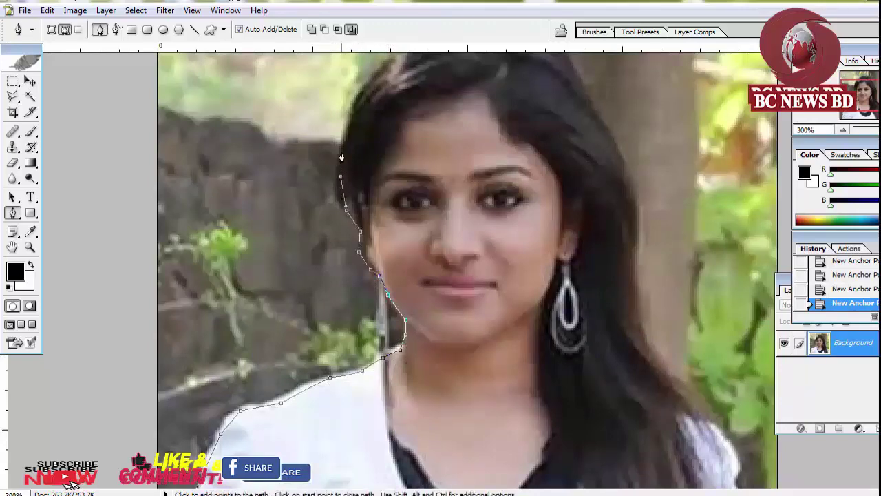
{"action": "left_click", "coordinate": [342, 149]}
Extend the path across the top of the hair and down the right side to the shoulder
{"action": "scroll", "coordinate": [369, 167], "scroll_direction": "up", "scroll_amount": 3}
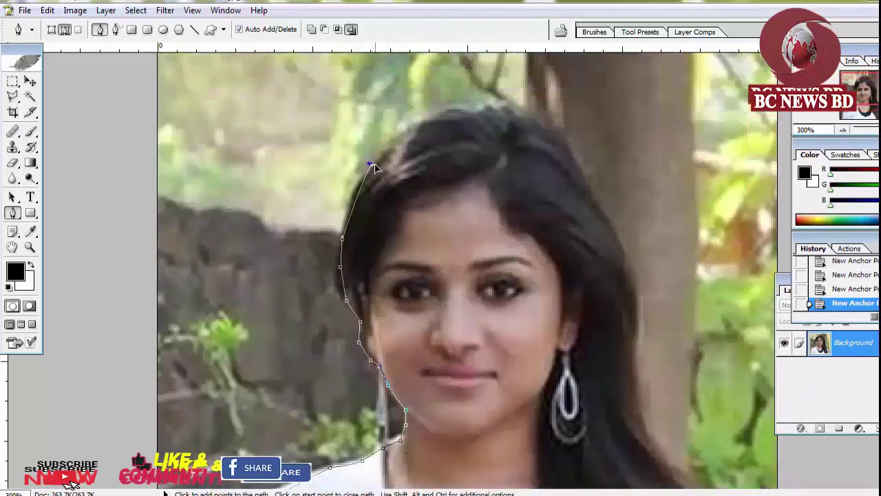
{"action": "left_click", "coordinate": [404, 134]}
{"action": "left_click", "coordinate": [488, 106]}
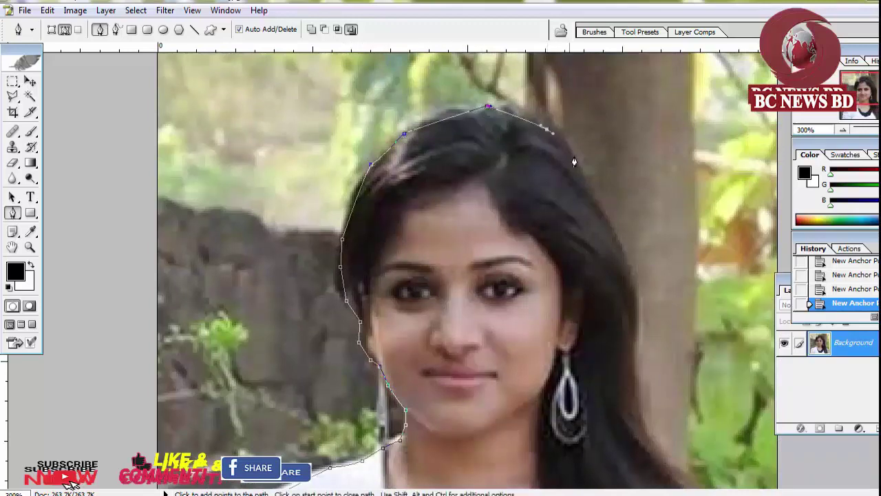
{"action": "left_click", "coordinate": [632, 384]}
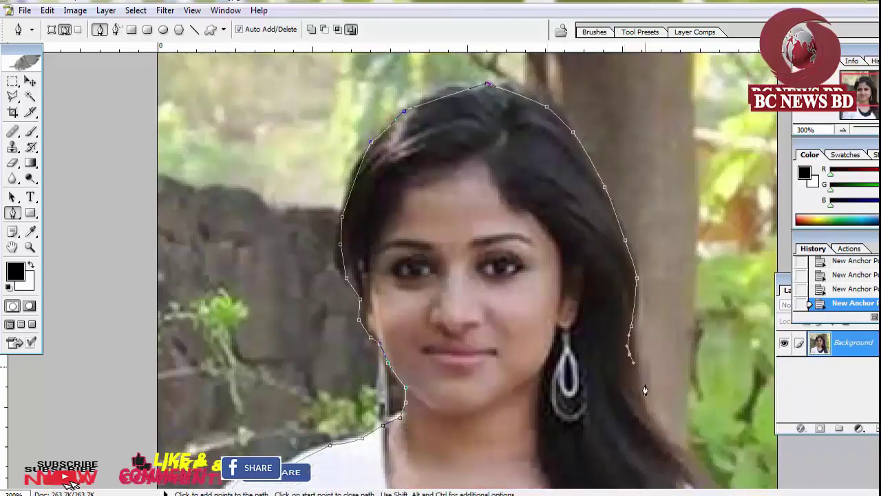
{"action": "scroll", "coordinate": [632, 384], "scroll_direction": "down", "scroll_amount": 4}
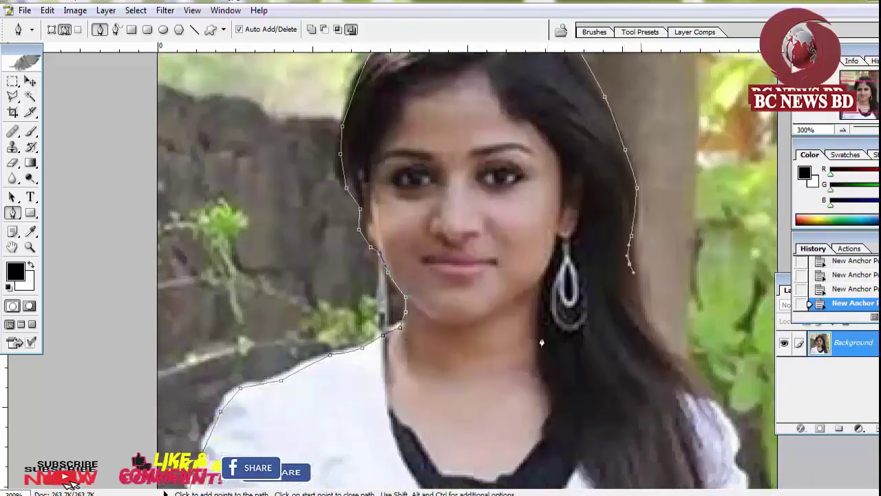
{"action": "left_click", "coordinate": [671, 355]}
{"action": "left_click", "coordinate": [719, 398]}
{"action": "scroll", "coordinate": [734, 463], "scroll_direction": "down", "scroll_amount": 2}
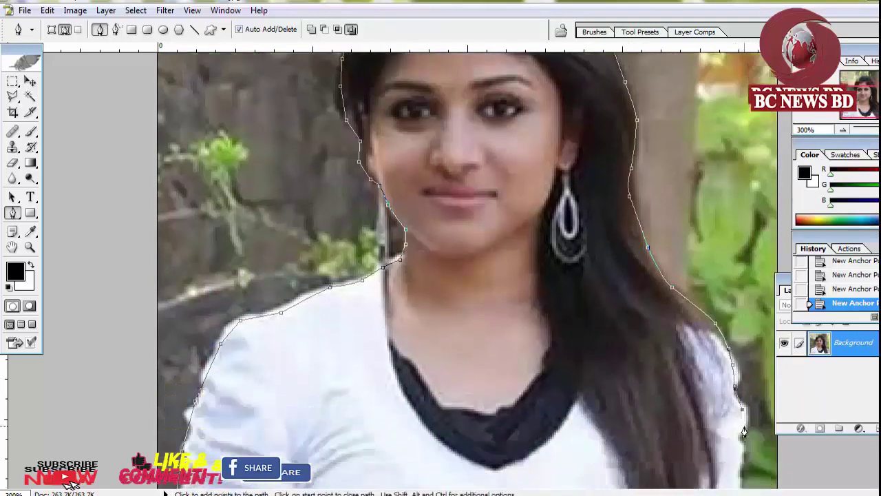
{"action": "scroll", "coordinate": [744, 440], "scroll_direction": "down", "scroll_amount": 1}
{"action": "left_click", "coordinate": [740, 468]}
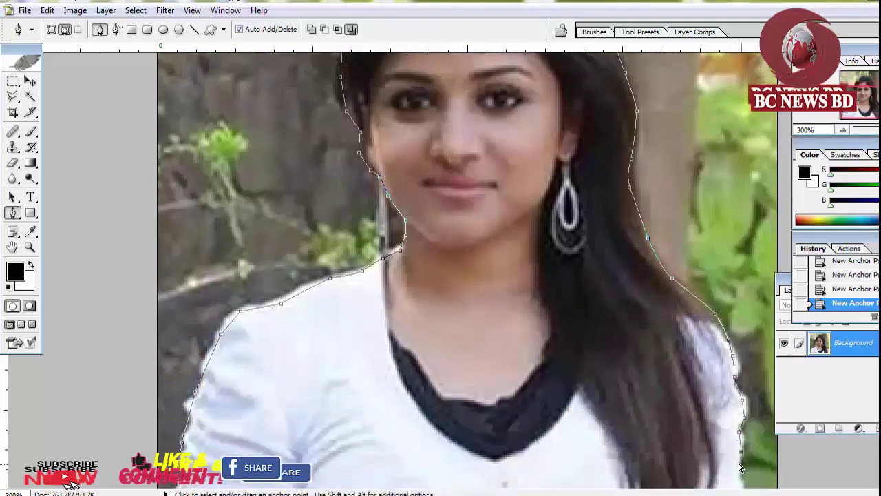
Loop the path around outside the canvas and close it at the starting point
{"action": "key", "text": "ctrl+minus"}
{"action": "key", "text": "ctrl+minus"}
{"action": "key", "text": "ctrl+minus"}
{"action": "left_click", "coordinate": [548, 352]}
{"action": "left_click", "coordinate": [581, 352]}
{"action": "left_click", "coordinate": [599, 343]}
{"action": "left_click_drag", "start_coordinate": [625, 307], "coordinate": [628, 287]}
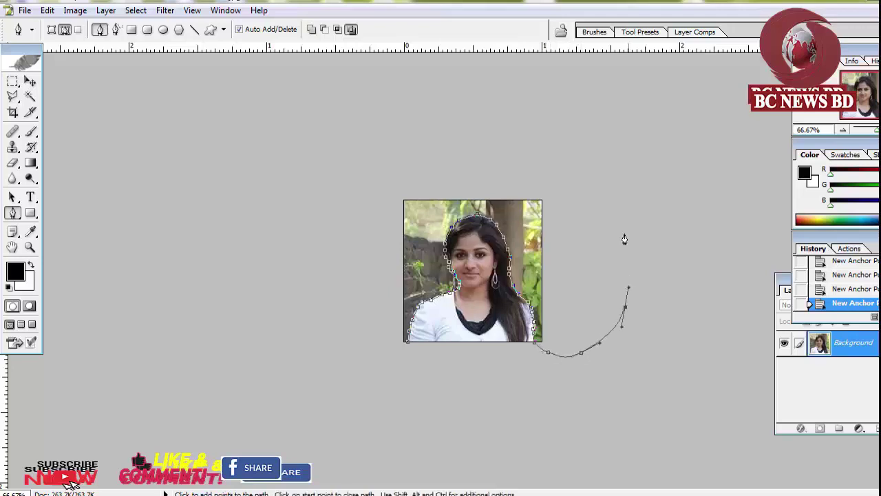
{"action": "left_click", "coordinate": [613, 219]}
{"action": "left_click", "coordinate": [457, 141]}
{"action": "left_click", "coordinate": [316, 172]}
{"action": "left_click", "coordinate": [300, 263]}
{"action": "left_click", "coordinate": [332, 315]}
{"action": "left_click", "coordinate": [352, 338]}
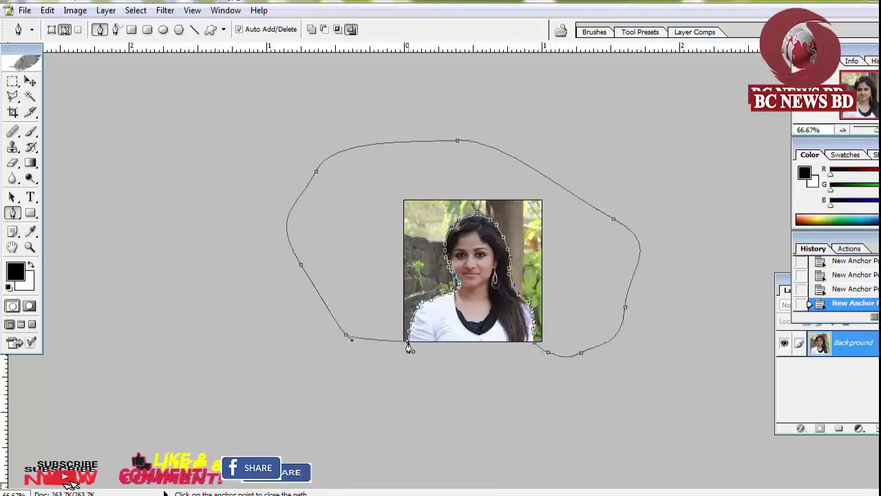
{"action": "left_click", "coordinate": [407, 342]}
Turn the path into a selection, then undo a trial white background clear
{"action": "right_click", "coordinate": [426, 235]}
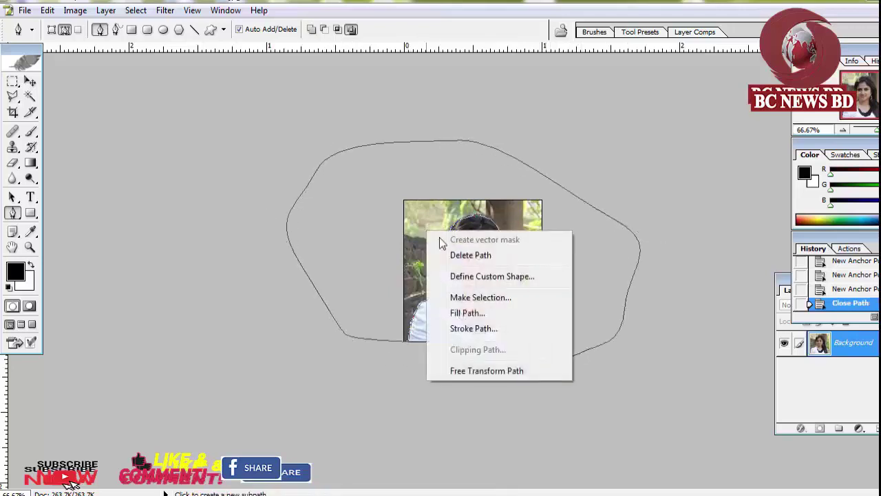
{"action": "left_click", "coordinate": [475, 298]}
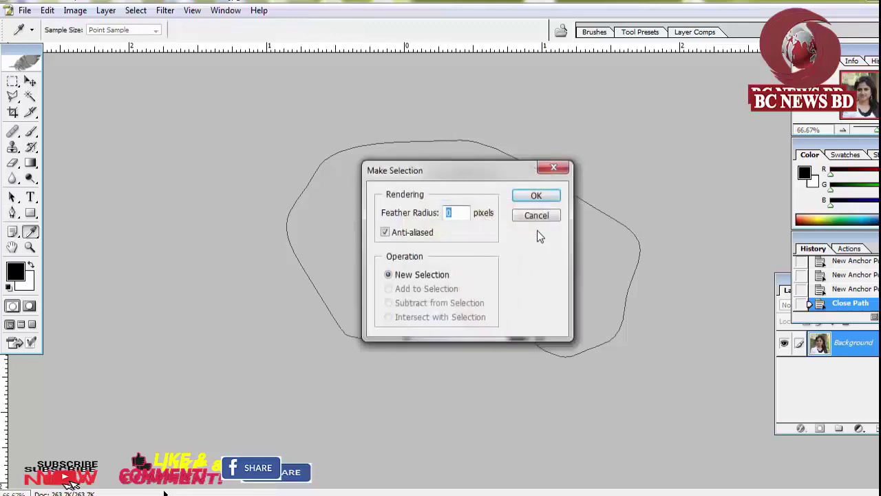
{"action": "left_click", "coordinate": [536, 198]}
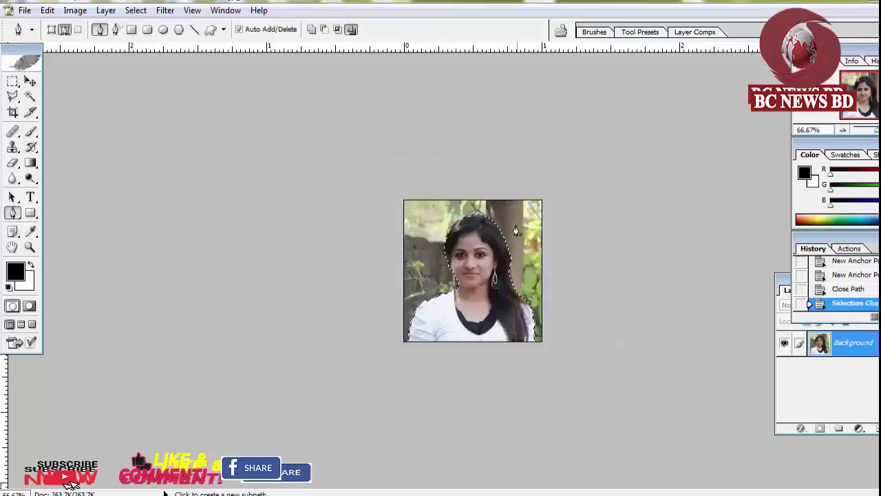
{"action": "key", "text": "Delete"}
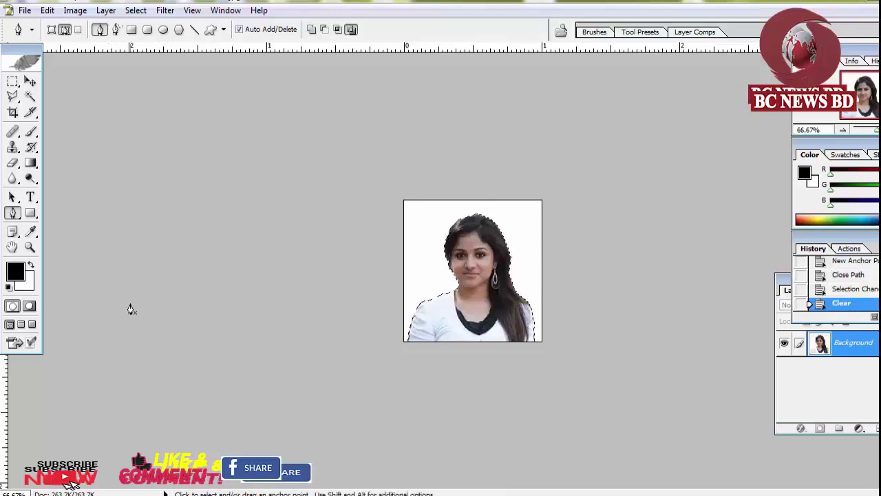
{"action": "key", "text": "ctrl+z"}
Set the background colour to bright blue, fill the background with it and deselect
{"action": "left_click", "coordinate": [29, 283]}
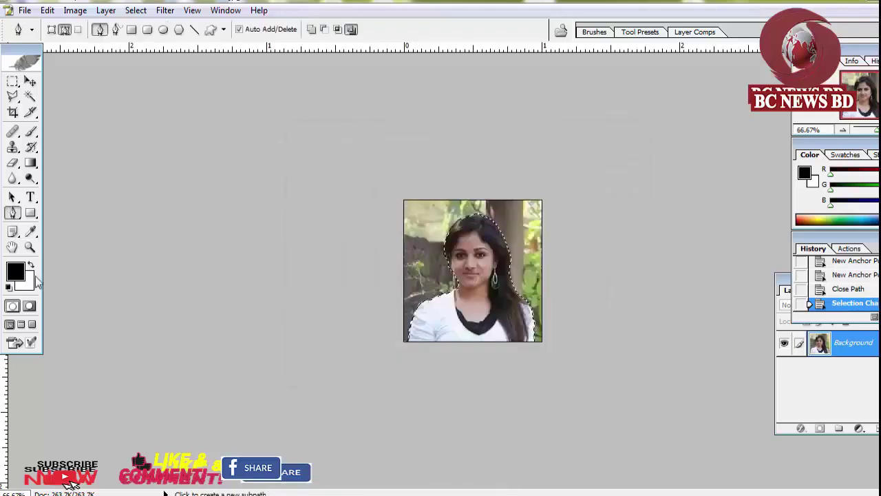
{"action": "left_click_drag", "start_coordinate": [484, 256], "coordinate": [484, 240]}
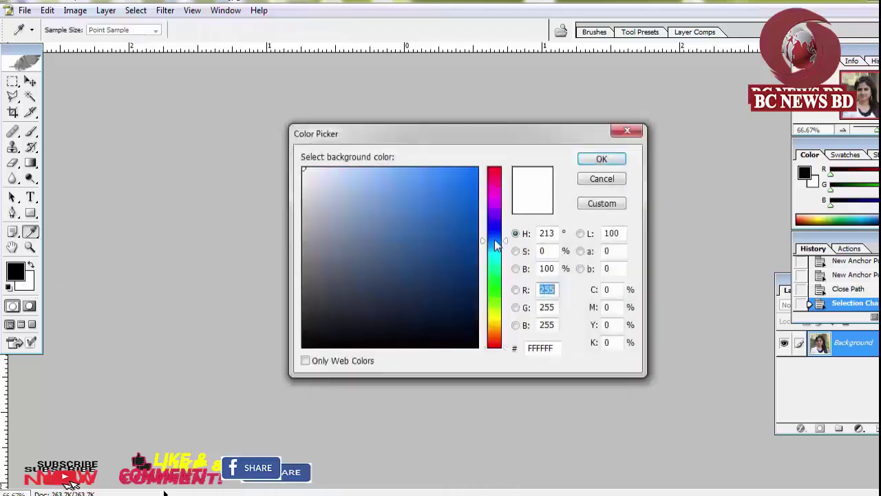
{"action": "left_click", "coordinate": [468, 190]}
{"action": "left_click", "coordinate": [601, 161]}
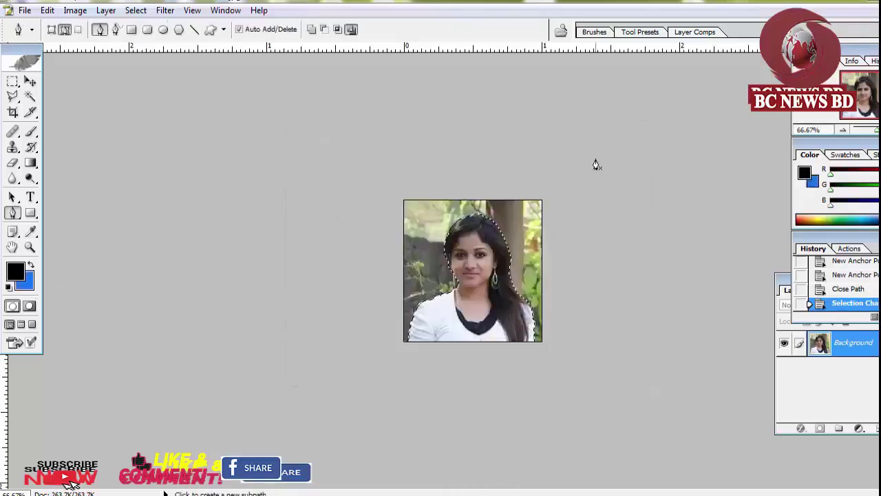
{"action": "key", "text": "Delete"}
{"action": "left_click", "coordinate": [12, 81]}
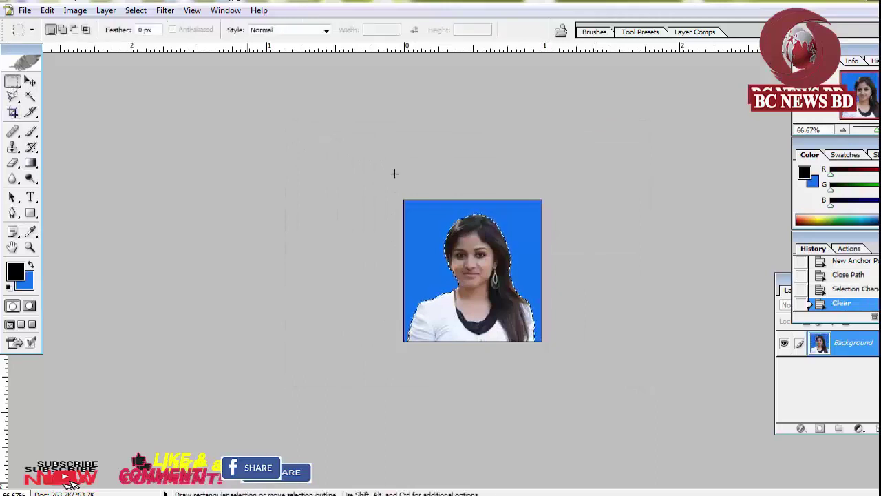
{"action": "key", "text": "ctrl+d"}
{"action": "key", "text": "ctrl+0"}
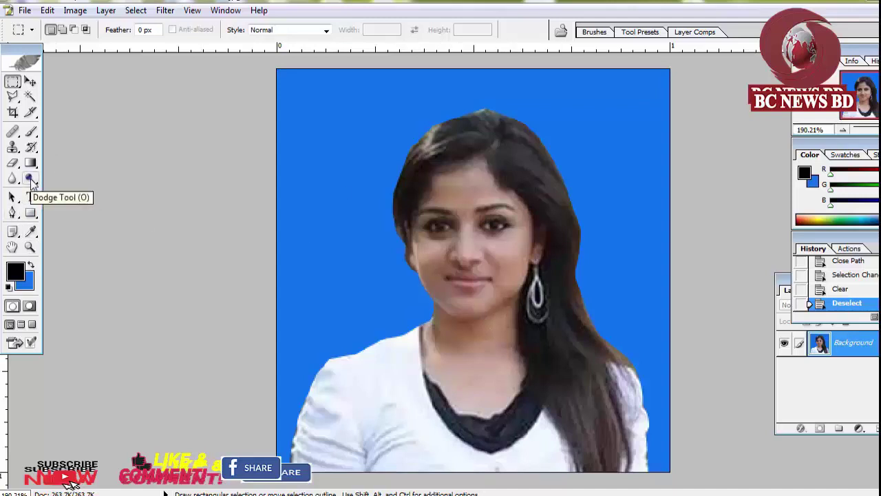
Burn the right hair edge with the Burn tool, then undo a too-strong 100% exposure stroke
{"action": "left_click", "coordinate": [31, 180]}
{"action": "left_click", "coordinate": [79, 190]}
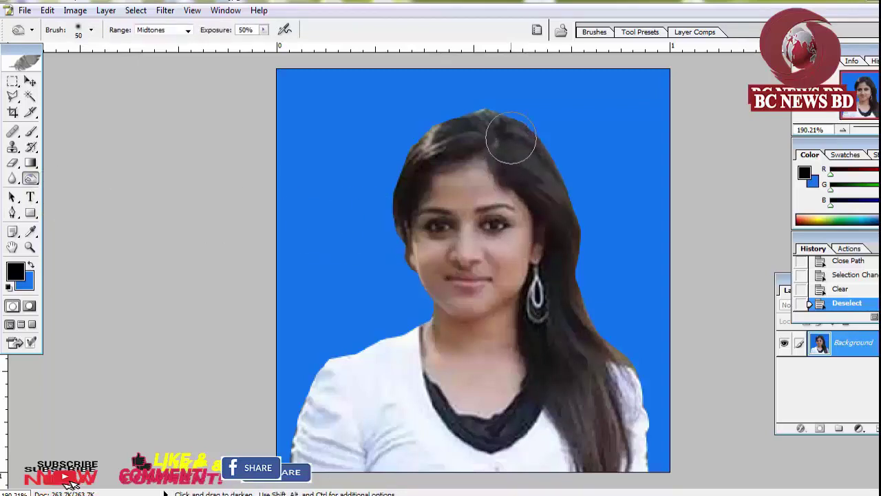
{"action": "mouse_move", "coordinate": [511, 134]}
{"action": "left_mouse_down"}
{"action": "mouse_move", "coordinate": [535, 177]}
{"action": "mouse_move", "coordinate": [610, 439]}
{"action": "mouse_move", "coordinate": [590, 443]}
{"action": "mouse_move", "coordinate": [613, 458]}
{"action": "left_mouse_up"}
{"action": "left_click", "coordinate": [264, 30]}
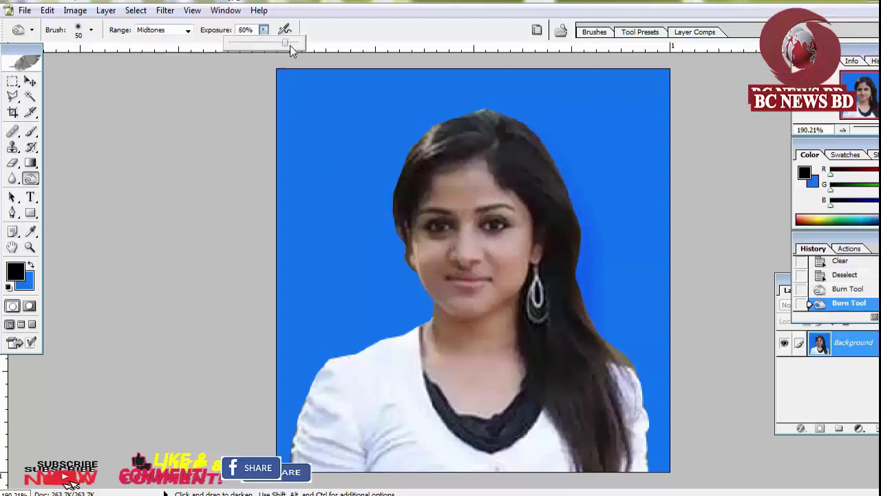
{"action": "left_click_drag", "start_coordinate": [291, 49], "coordinate": [307, 45]}
{"action": "key", "text": "bracketleft"}
{"action": "left_click_drag", "start_coordinate": [458, 134], "coordinate": [413, 159]}
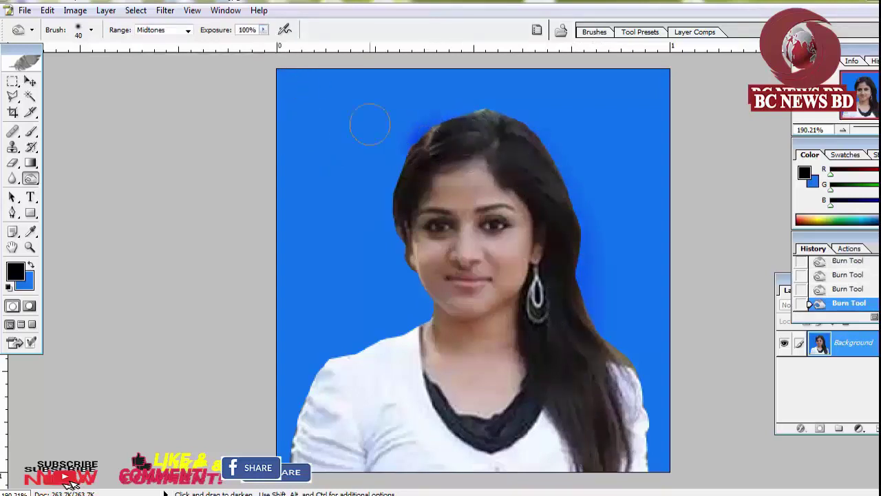
{"action": "key", "text": "ctrl+z"}
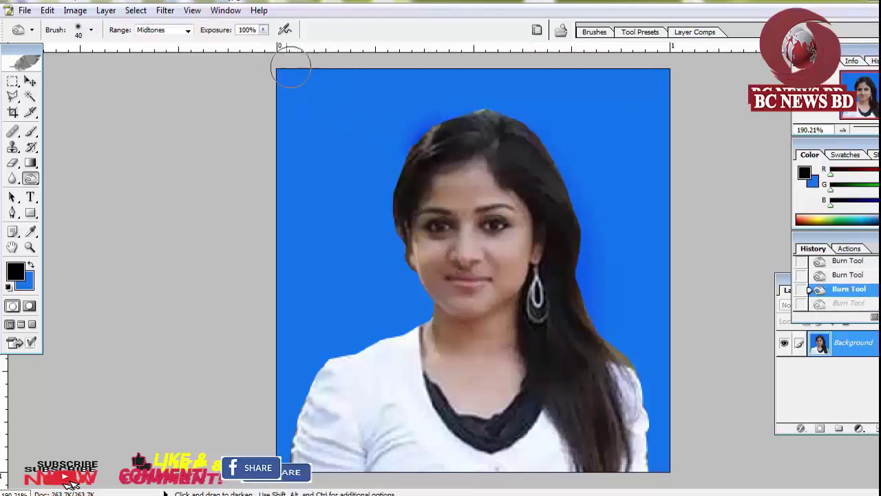
At 42% exposure, darken the hair on top of the head and the right strand to the shoulder
{"action": "left_click", "coordinate": [264, 30]}
{"action": "left_click_drag", "start_coordinate": [265, 43], "coordinate": [223, 43]}
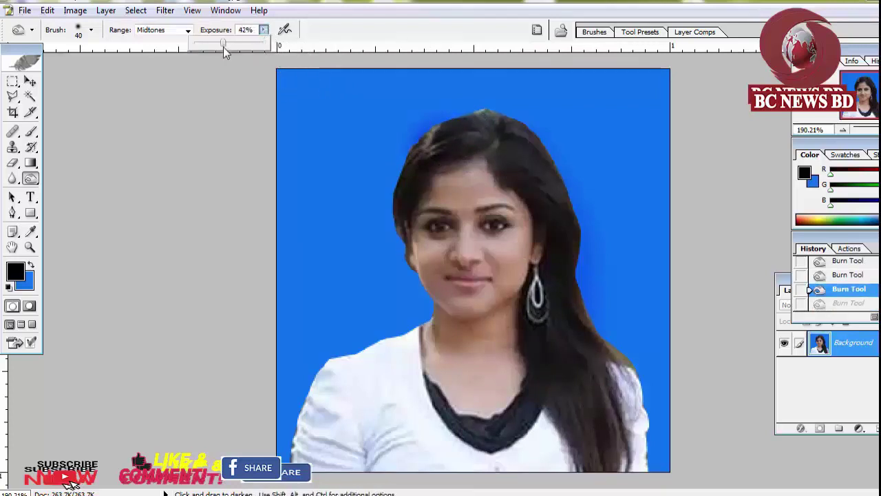
{"action": "key", "text": "bracketleft"}
{"action": "mouse_move", "coordinate": [492, 128]}
{"action": "left_mouse_down"}
{"action": "mouse_move", "coordinate": [466, 138]}
{"action": "mouse_move", "coordinate": [433, 134]}
{"action": "mouse_move", "coordinate": [407, 202]}
{"action": "mouse_move", "coordinate": [417, 176]}
{"action": "mouse_move", "coordinate": [493, 133]}
{"action": "mouse_move", "coordinate": [479, 116]}
{"action": "mouse_move", "coordinate": [488, 117]}
{"action": "mouse_move", "coordinate": [419, 149]}
{"action": "mouse_move", "coordinate": [404, 202]}
{"action": "mouse_move", "coordinate": [442, 222]}
{"action": "left_mouse_up"}
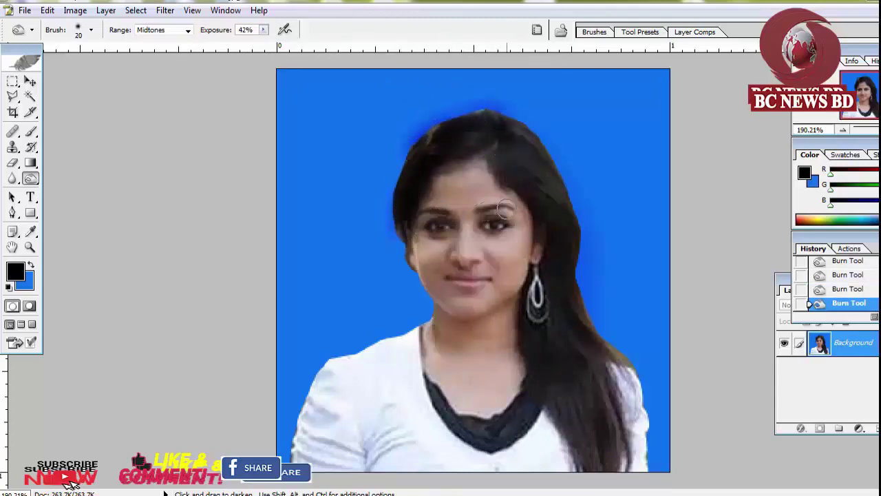
{"action": "key", "text": "bracketright"}
{"action": "key", "text": "bracketright"}
{"action": "key", "text": "bracketright"}
{"action": "mouse_move", "coordinate": [561, 248]}
{"action": "left_mouse_down"}
{"action": "mouse_move", "coordinate": [556, 360]}
{"action": "mouse_move", "coordinate": [596, 448]}
{"action": "mouse_move", "coordinate": [569, 313]}
{"action": "mouse_move", "coordinate": [557, 357]}
{"action": "mouse_move", "coordinate": [541, 337]}
{"action": "left_mouse_up"}
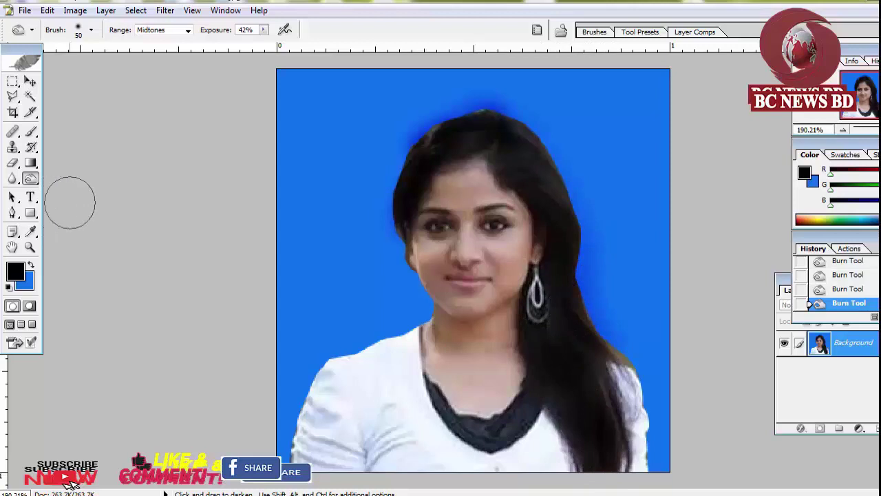
{"action": "left_click", "coordinate": [31, 179]}
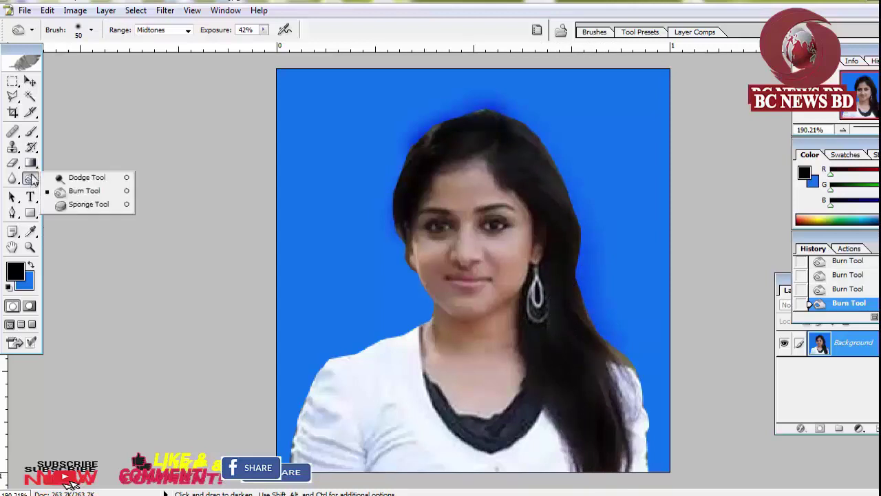
Paint a soft red tint over the lips with the Brush at lowered opacity and flow
{"action": "left_click", "coordinate": [31, 132]}
{"action": "left_click", "coordinate": [77, 138]}
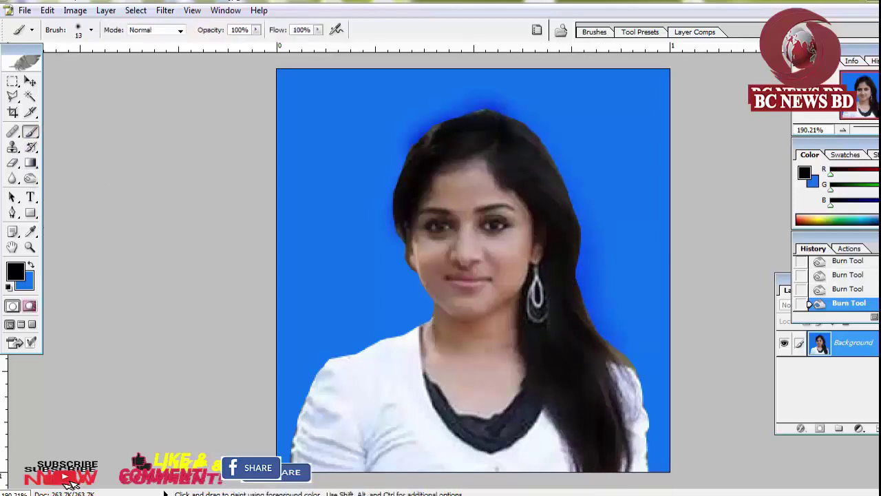
{"action": "left_click_drag", "start_coordinate": [472, 282], "coordinate": [456, 283]}
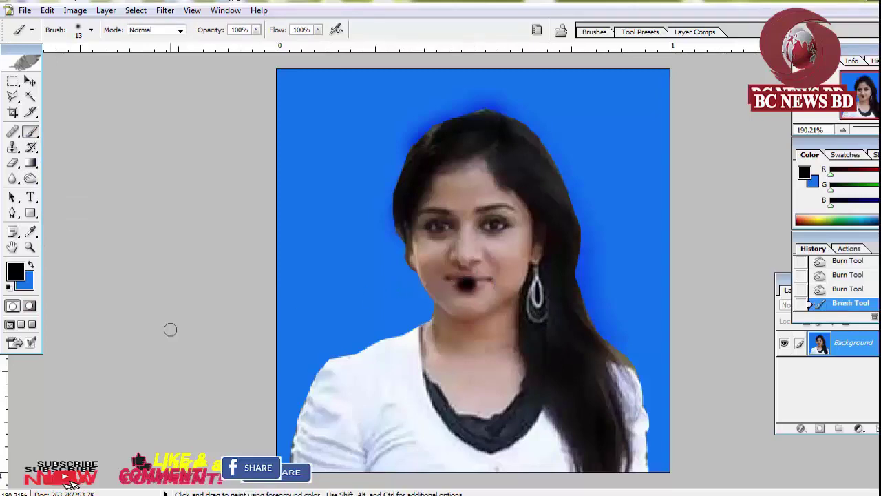
{"action": "key", "text": "ctrl+z"}
{"action": "left_click", "coordinate": [19, 274]}
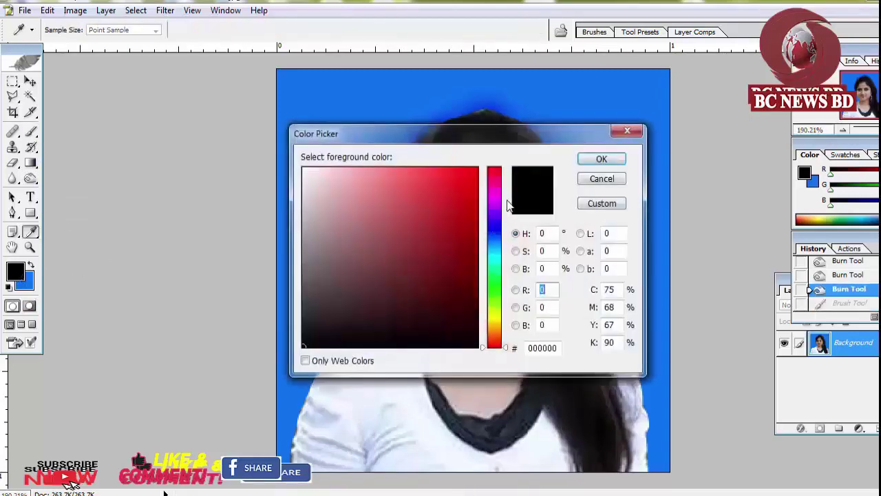
{"action": "left_click", "coordinate": [448, 168]}
{"action": "left_click", "coordinate": [602, 159]}
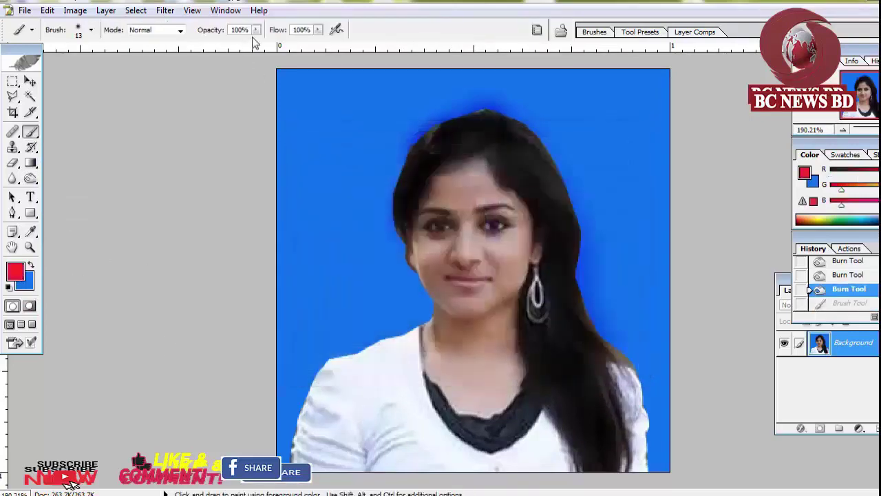
{"action": "left_click", "coordinate": [319, 30]}
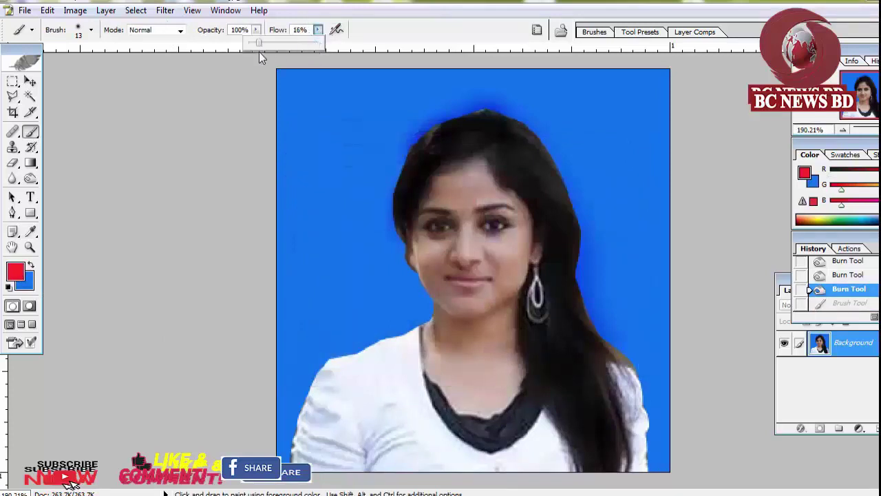
{"action": "left_click", "coordinate": [255, 30]}
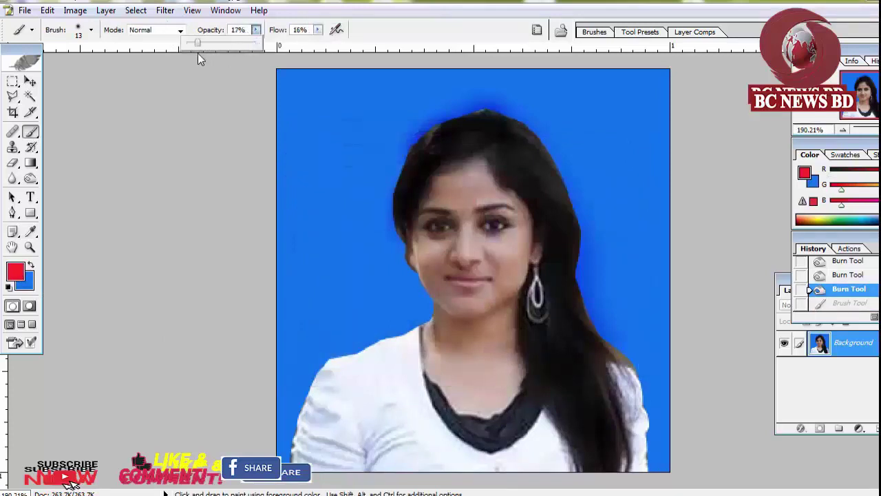
{"action": "mouse_move", "coordinate": [454, 282]}
{"action": "left_mouse_down"}
{"action": "mouse_move", "coordinate": [491, 279]}
{"action": "mouse_move", "coordinate": [441, 289]}
{"action": "left_mouse_up"}
{"action": "scroll", "coordinate": [456, 284], "scroll_direction": "up", "scroll_amount": 2}
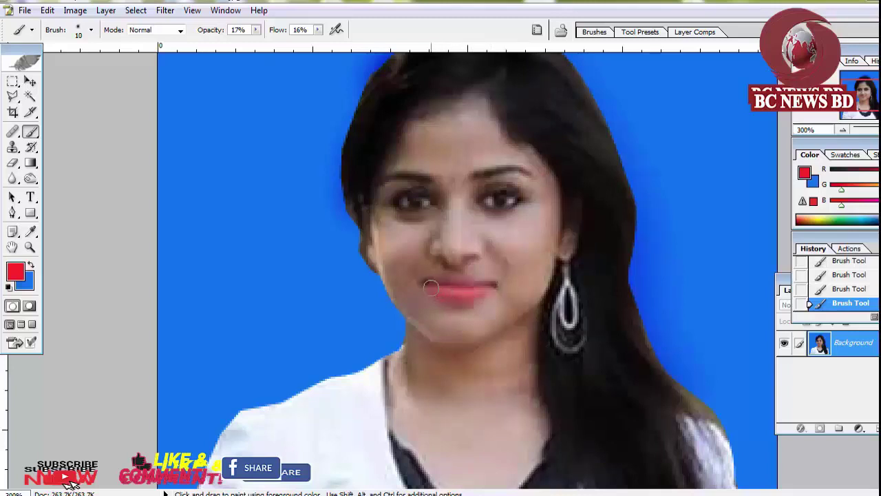
Darken the upper-left hair edge with the Burn tool at brush sizes 20 and 40
{"action": "key", "text": "ctrl+minus"}
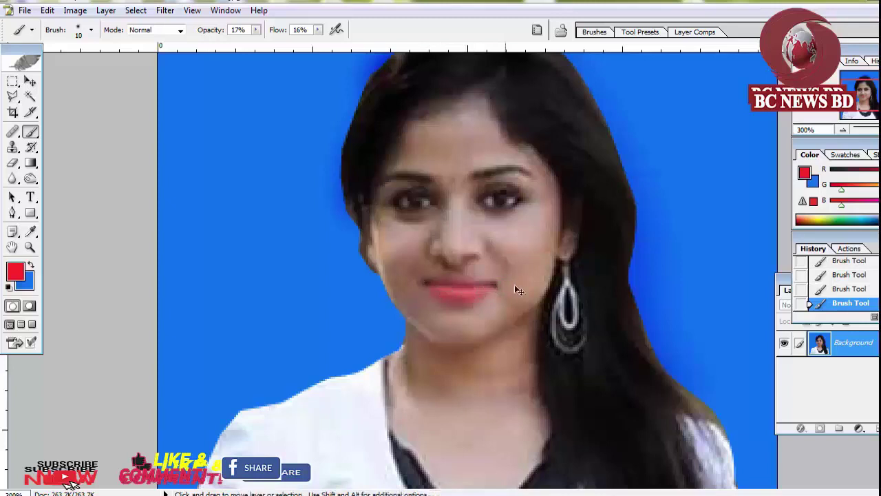
{"action": "key", "text": "ctrl+minus"}
{"action": "key", "text": "ctrl+plus"}
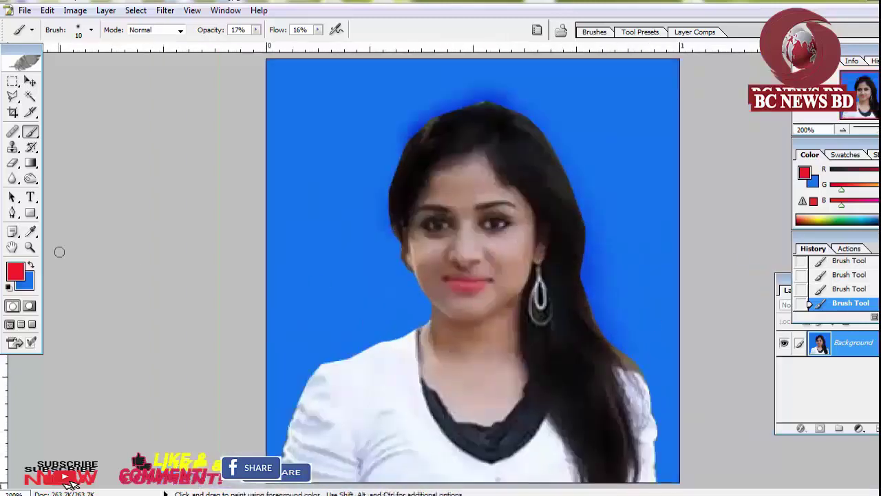
{"action": "left_click_drag", "start_coordinate": [30, 178], "coordinate": [76, 191]}
{"action": "left_click", "coordinate": [76, 191]}
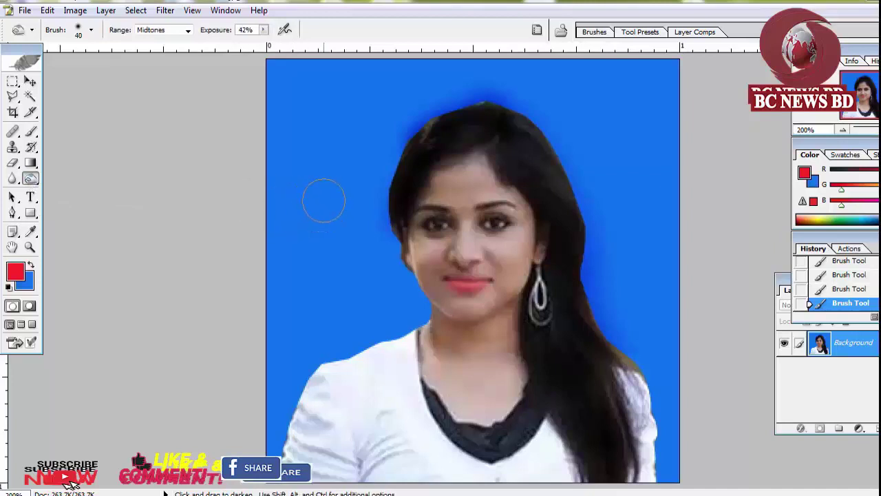
{"action": "key", "text": "bracketleft"}
{"action": "key", "text": "bracketleft"}
{"action": "key", "text": "bracketleft"}
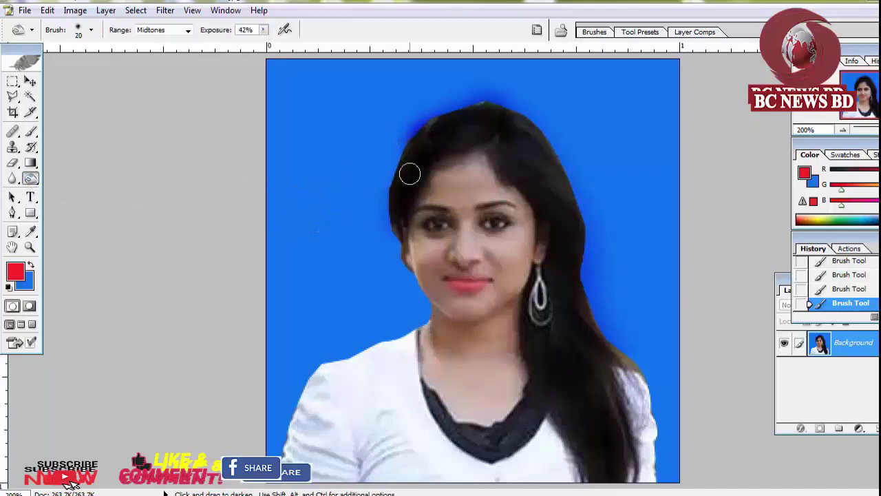
{"action": "left_click_drag", "start_coordinate": [433, 124], "coordinate": [476, 130]}
{"action": "left_click_drag", "start_coordinate": [420, 145], "coordinate": [433, 128]}
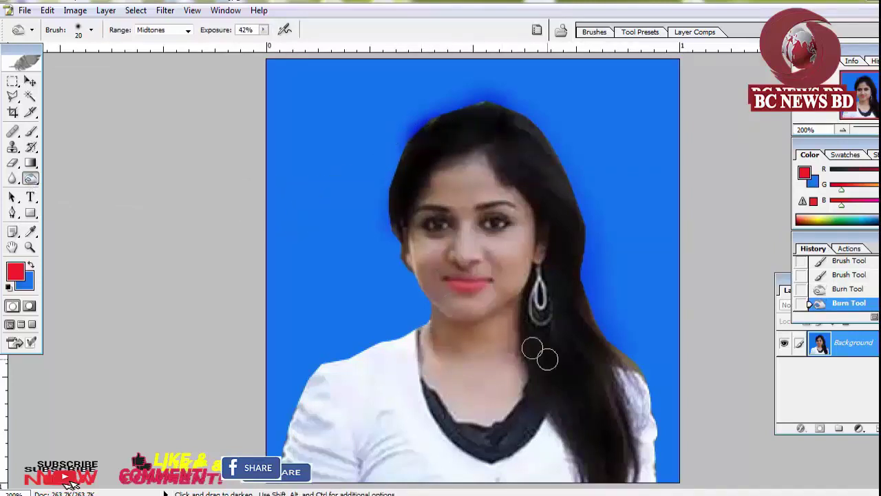
{"action": "key", "text": "bracketright"}
{"action": "key", "text": "bracketright"}
{"action": "left_click", "coordinate": [604, 474]}
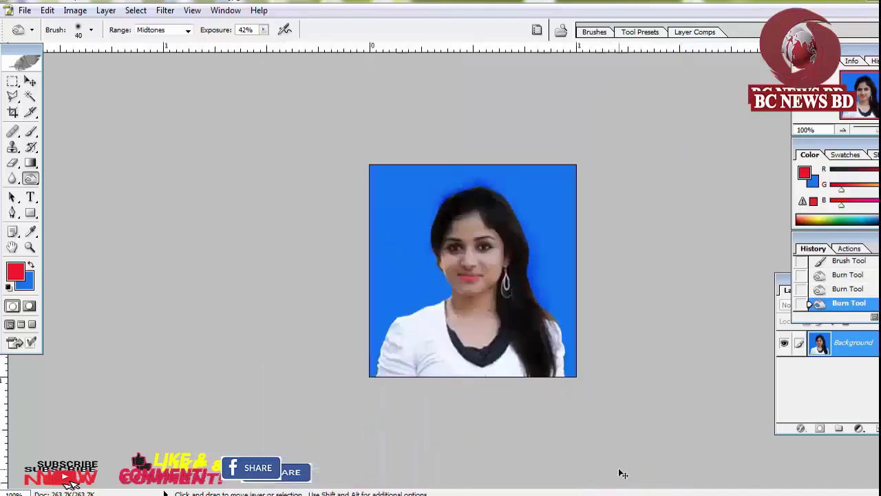
{"action": "scroll", "coordinate": [619, 472], "scroll_direction": "down", "scroll_amount": 4}
{"action": "scroll", "coordinate": [316, 427], "scroll_direction": "up", "scroll_amount": 3}
{"action": "scroll", "coordinate": [317, 427], "scroll_direction": "up", "scroll_amount": 1}
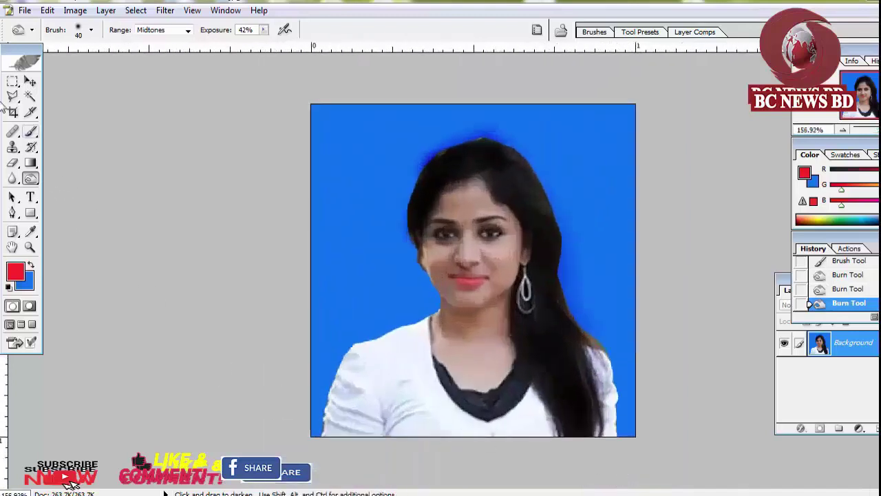
Re-crop the portrait to a tighter 300 × 300 px, 300 ppi square around the head and shoulders
{"action": "left_click", "coordinate": [12, 112]}
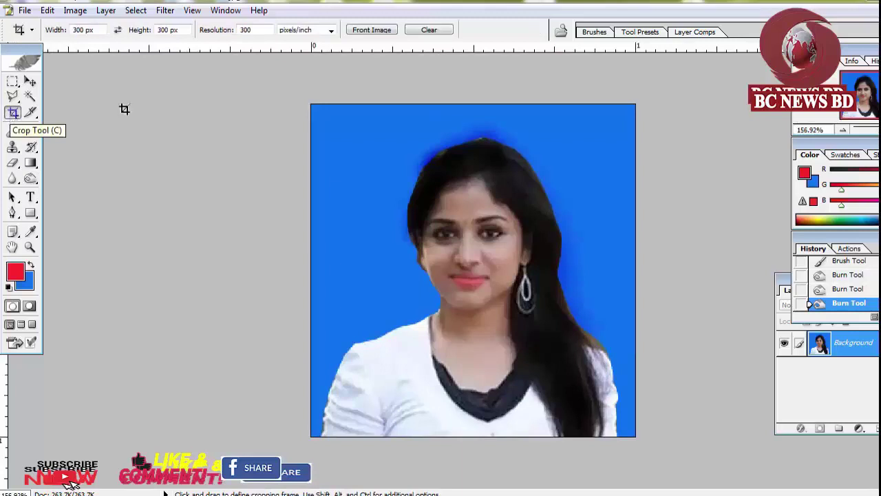
{"action": "left_click_drag", "start_coordinate": [708, 413], "coordinate": [797, 487]}
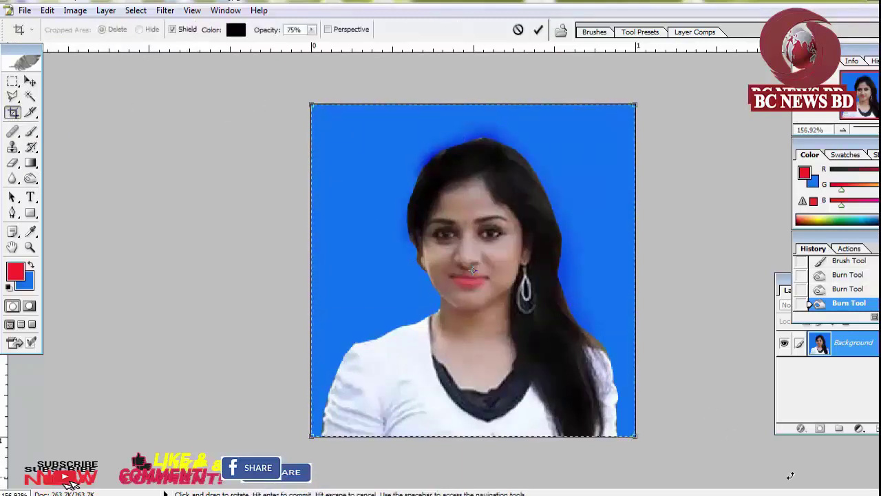
{"action": "key", "text": "Return"}
{"action": "left_click_drag", "start_coordinate": [311, 105], "coordinate": [682, 415]}
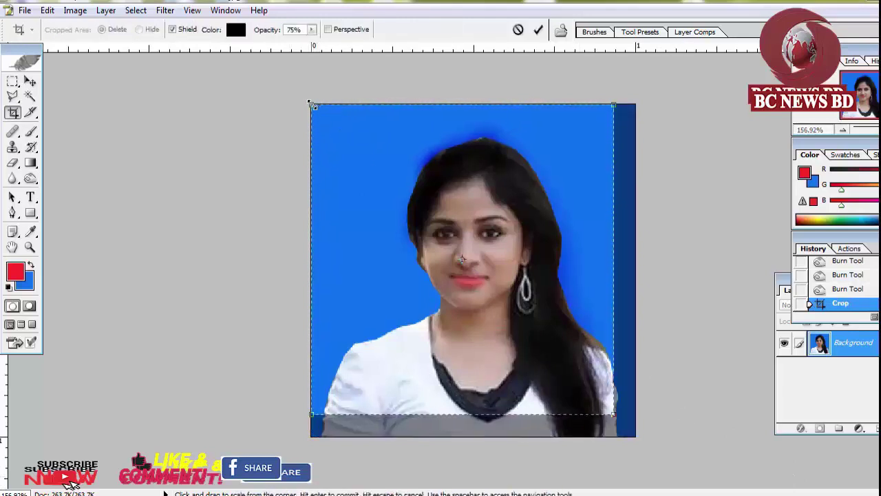
{"action": "left_click_drag", "start_coordinate": [312, 105], "coordinate": [328, 122]}
{"action": "key", "text": "Return"}
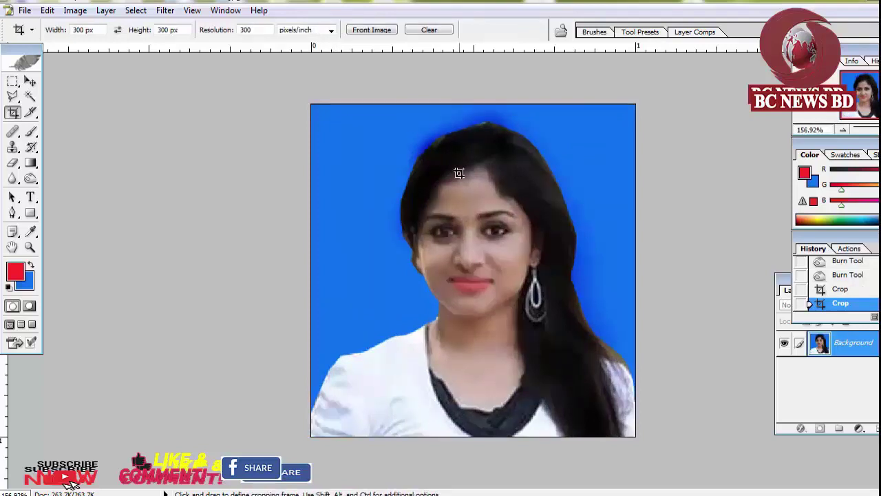
Save the portrait to the Desktop as 45.jpg at maximum JPEG quality and close the window
{"action": "left_click", "coordinate": [24, 10]}
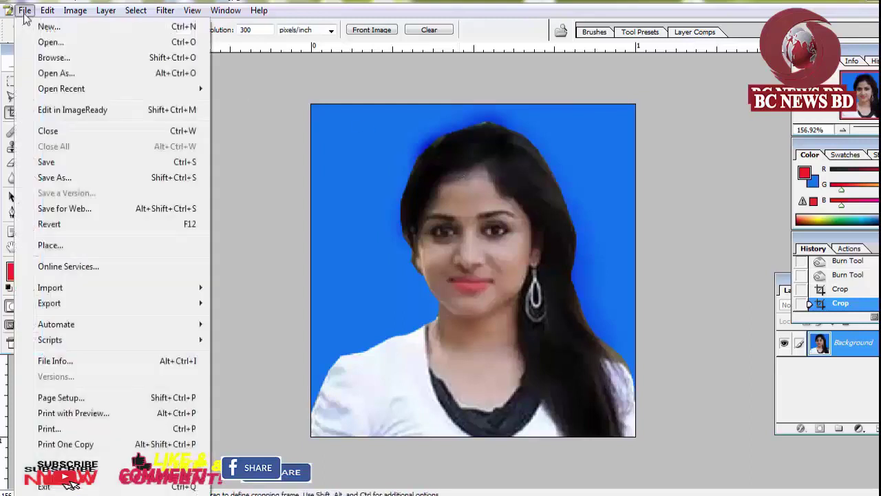
{"action": "left_click", "coordinate": [58, 178]}
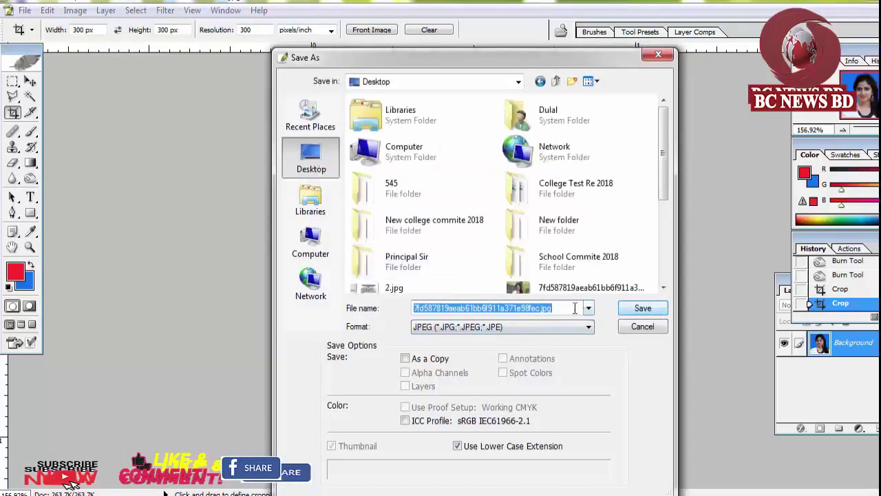
{"action": "left_click_drag", "start_coordinate": [575, 307], "coordinate": [379, 318]}
{"action": "type", "text": "45"}
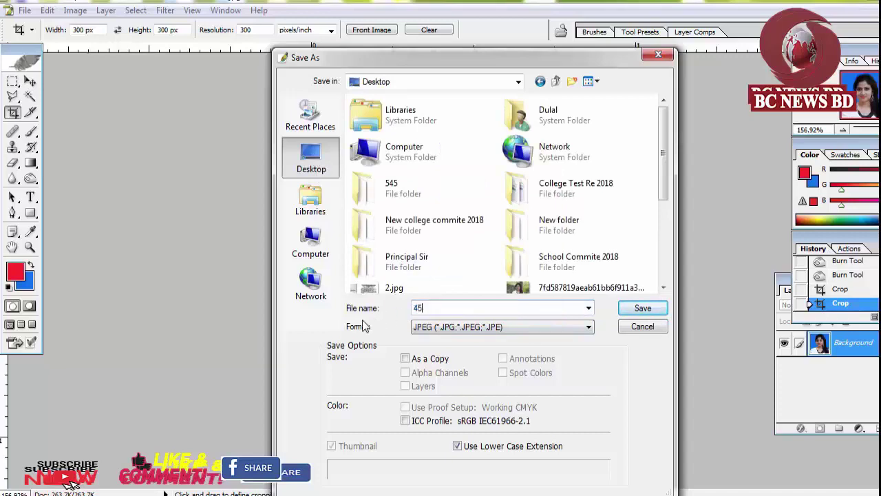
{"action": "left_click", "coordinate": [643, 308]}
{"action": "left_click", "coordinate": [579, 155]}
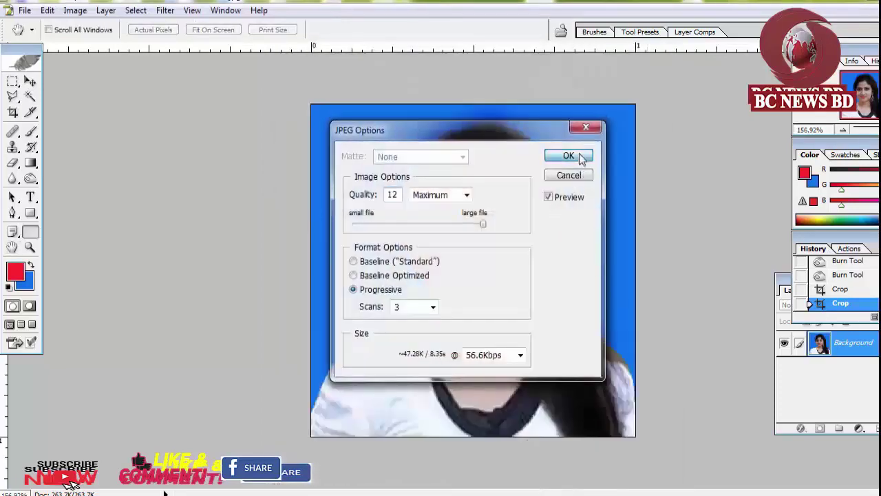
{"action": "left_click", "coordinate": [874, 3]}
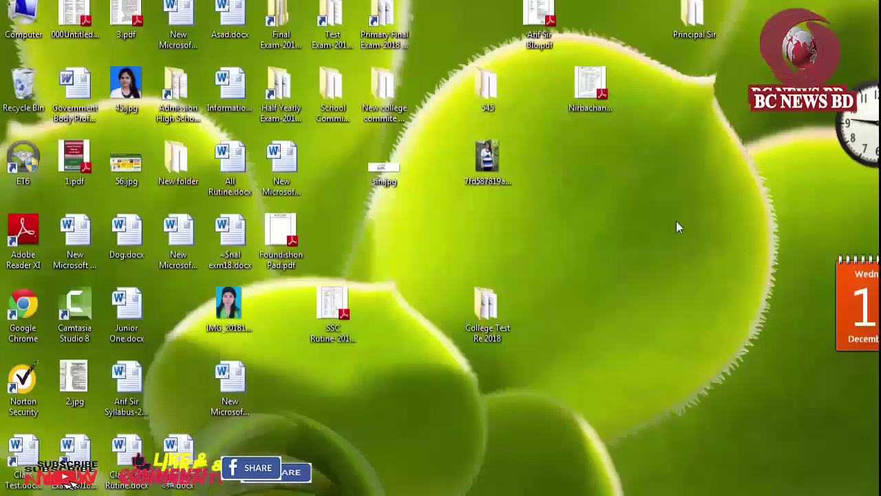
Drag the 45.jpg icon to an empty spot in the middle of the desktop
{"action": "left_click_drag", "start_coordinate": [126, 86], "coordinate": [697, 255]}
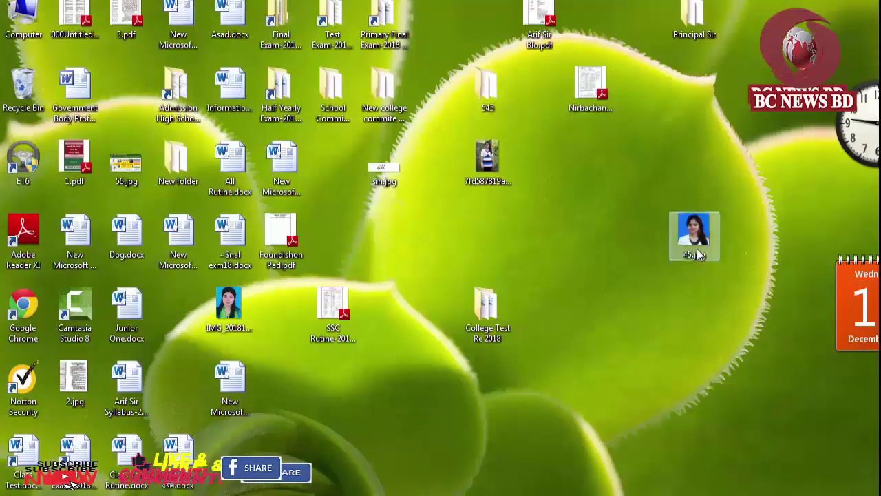
{"action": "mouse_move", "coordinate": [694, 234]}
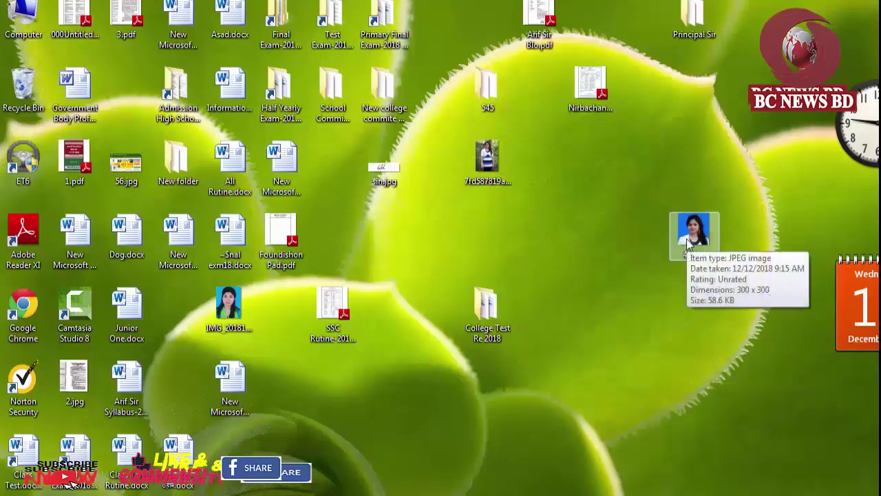
{"action": "left_click_drag", "start_coordinate": [686, 239], "coordinate": [582, 210]}
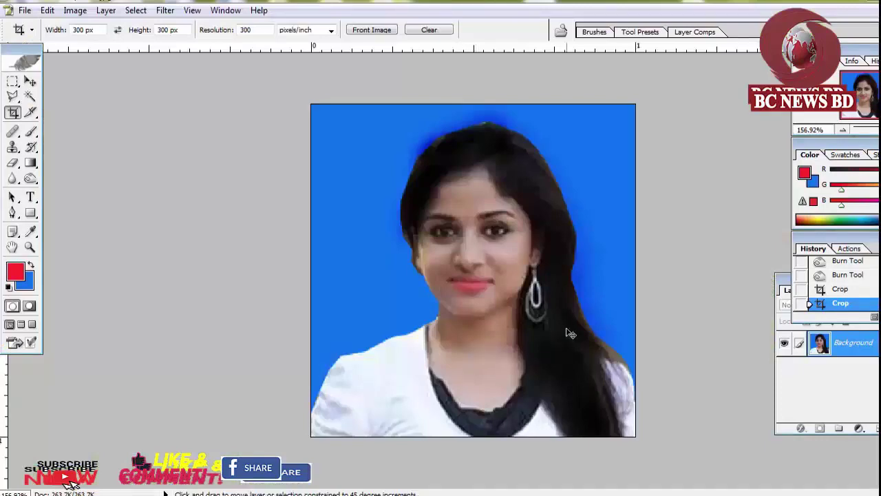
Overwrite Desktop 45.jpg with the retouched photo at lowered JPEG quality, then minimize Photoshop
{"action": "key", "text": "ctrl+shift+s"}
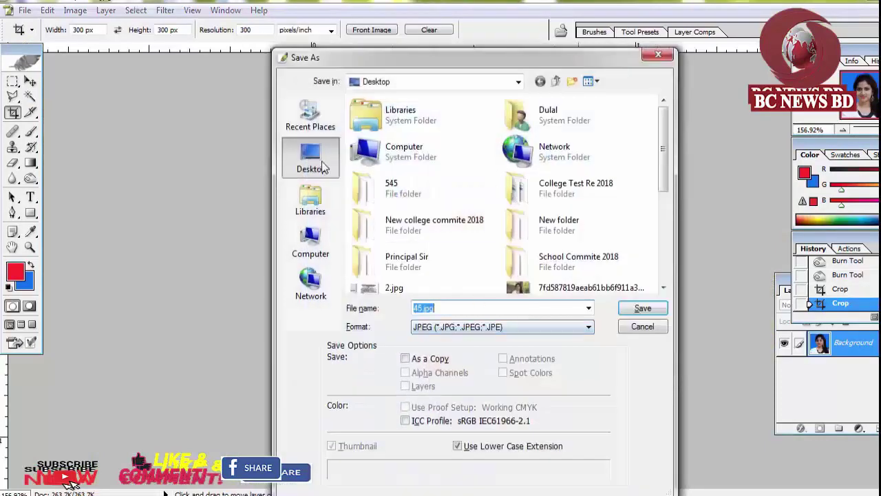
{"action": "left_click", "coordinate": [643, 308]}
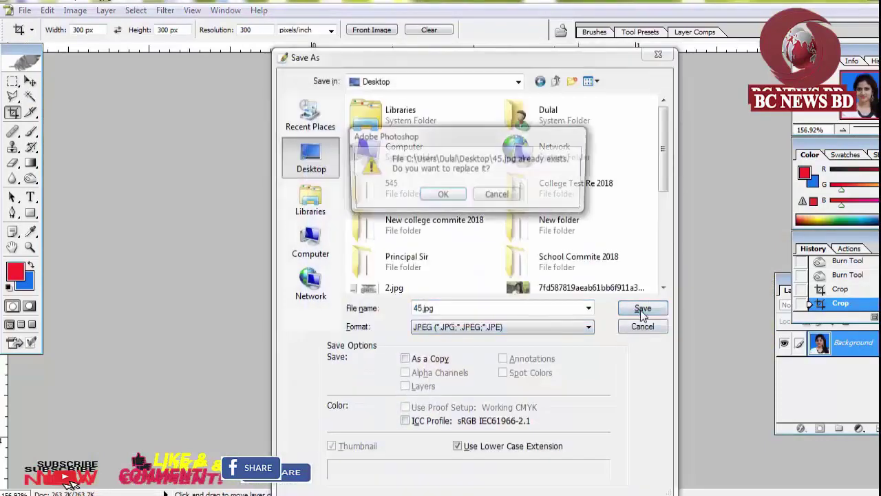
{"action": "left_click", "coordinate": [444, 192]}
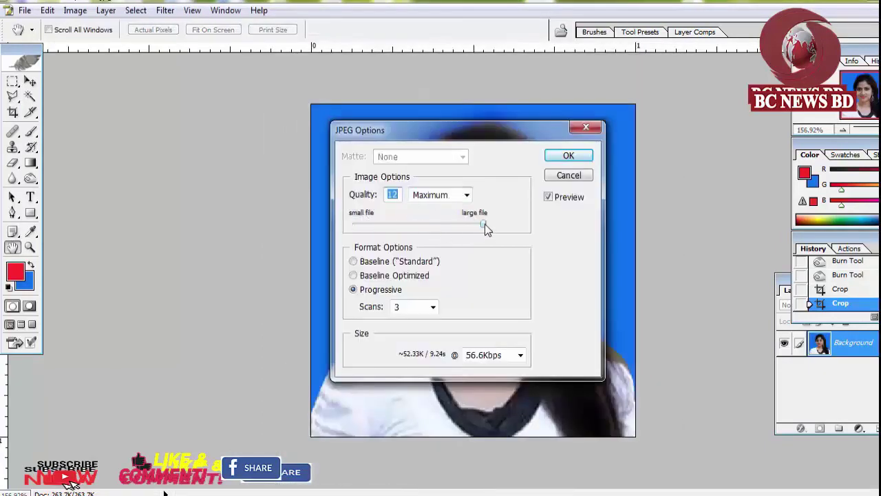
{"action": "mouse_move", "coordinate": [484, 225]}
{"action": "left_mouse_down"}
{"action": "mouse_move", "coordinate": [400, 225]}
{"action": "mouse_move", "coordinate": [410, 225]}
{"action": "left_mouse_up"}
{"action": "left_click", "coordinate": [569, 155]}
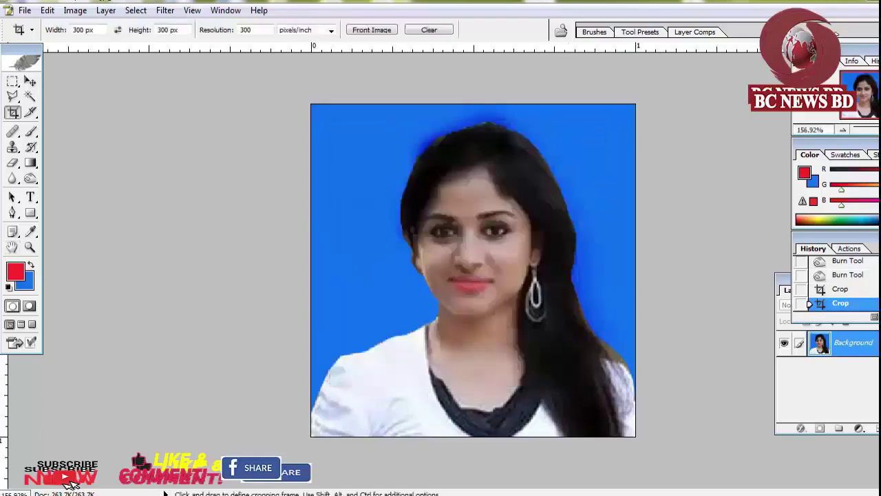
{"action": "left_click", "coordinate": [874, 4]}
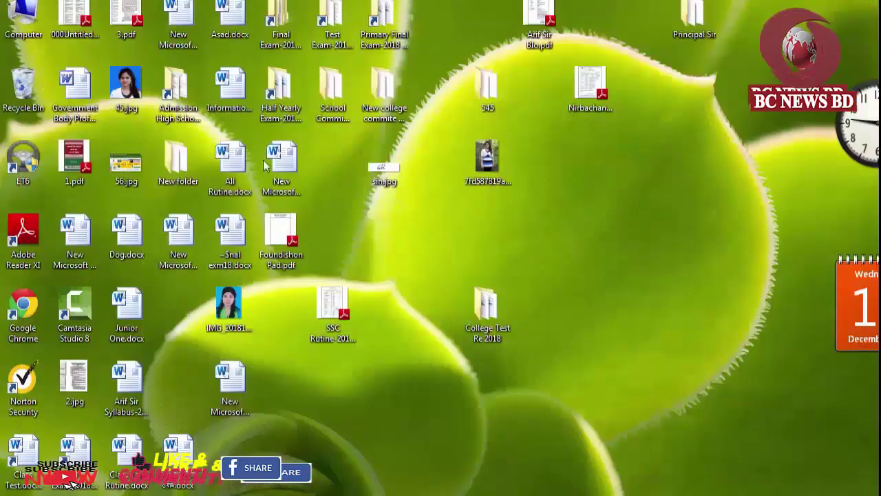
Move the 45.jpg icon from the left columns to the empty right side of the desktop
{"action": "left_click_drag", "start_coordinate": [125, 83], "coordinate": [651, 238]}
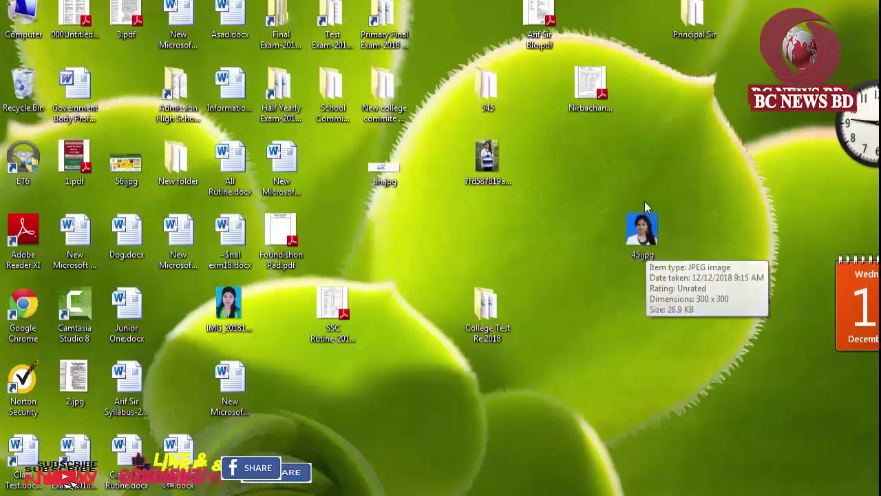
{"action": "left_click_drag", "start_coordinate": [646, 244], "coordinate": [594, 245]}
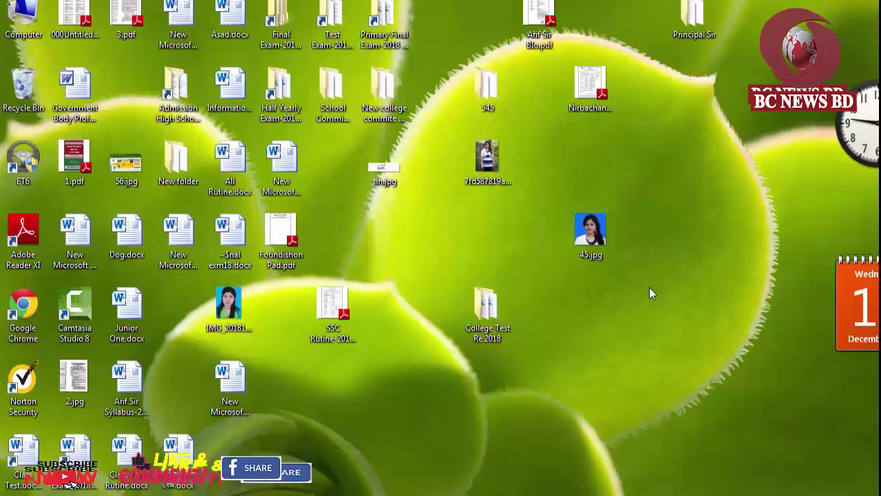
Open sin.jpg from the desktop in Photoshop and check the whole signature
{"action": "right_click", "coordinate": [383, 176]}
{"action": "left_click", "coordinate": [425, 205]}
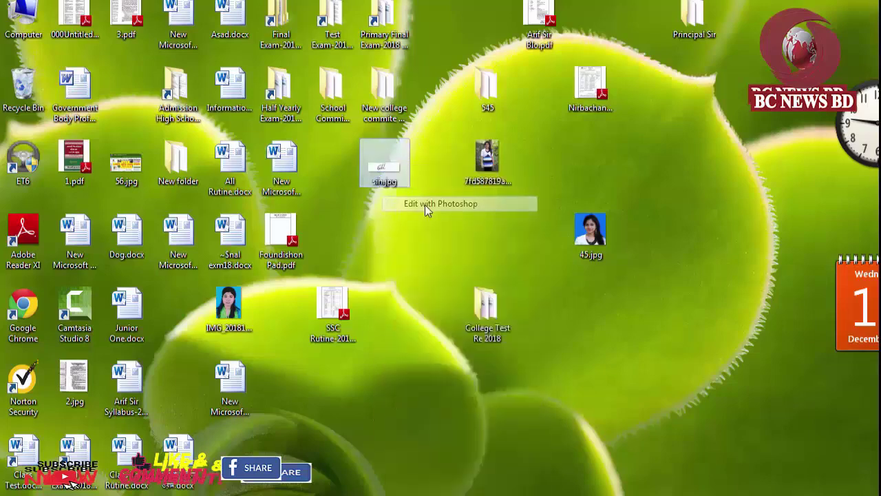
{"action": "key", "text": "ctrl+0"}
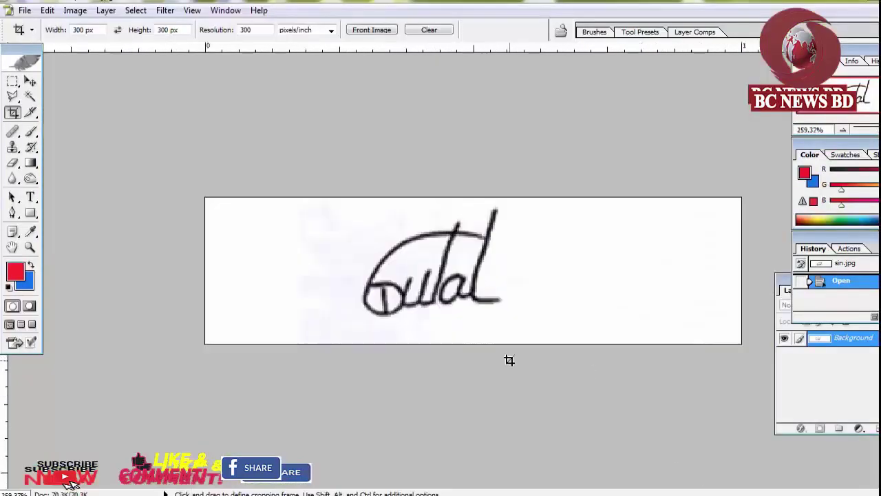
{"action": "key", "text": "ctrl+minus"}
{"action": "key", "text": "ctrl+minus"}
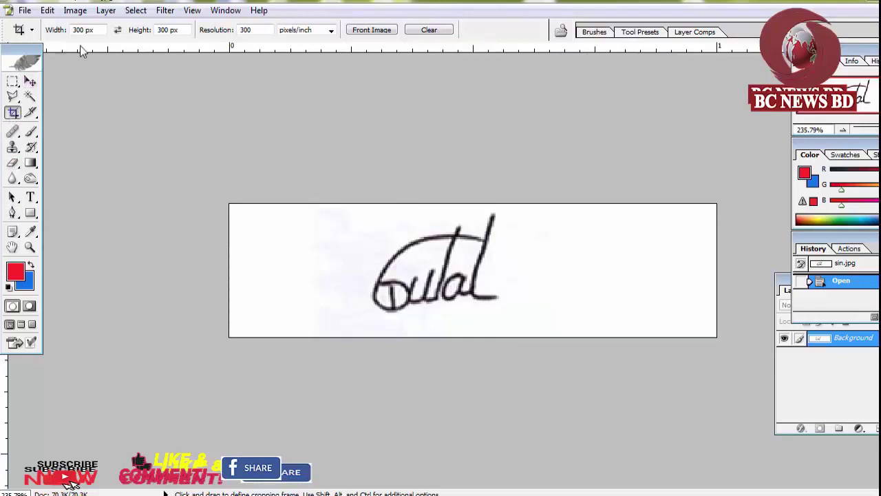
Crop the signature to a 300 × 80 px strip tightly around the handwriting
{"action": "double_click", "coordinate": [169, 30]}
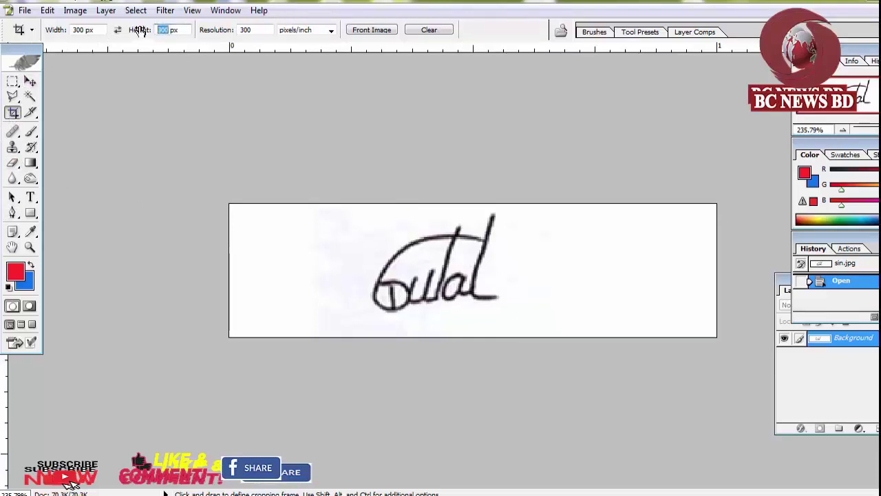
{"action": "type", "text": "80"}
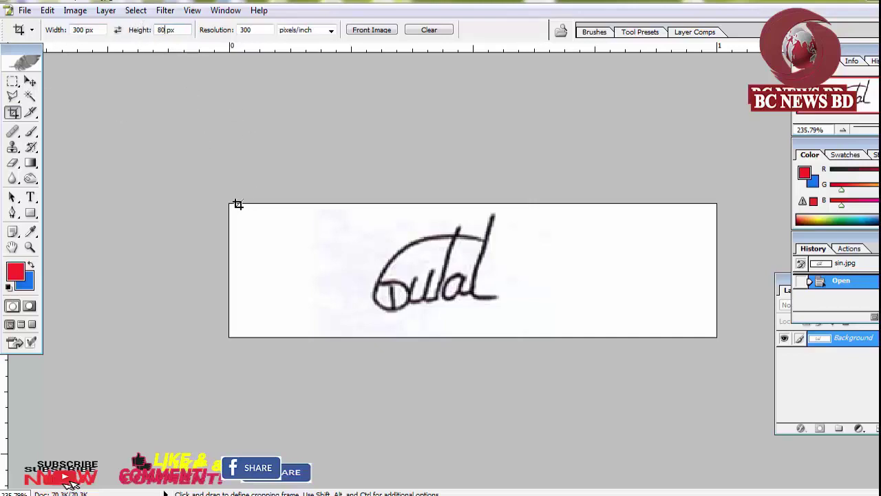
{"action": "mouse_move", "coordinate": [235, 204]}
{"action": "left_mouse_down"}
{"action": "mouse_move", "coordinate": [542, 351]}
{"action": "mouse_move", "coordinate": [740, 427]}
{"action": "left_mouse_up"}
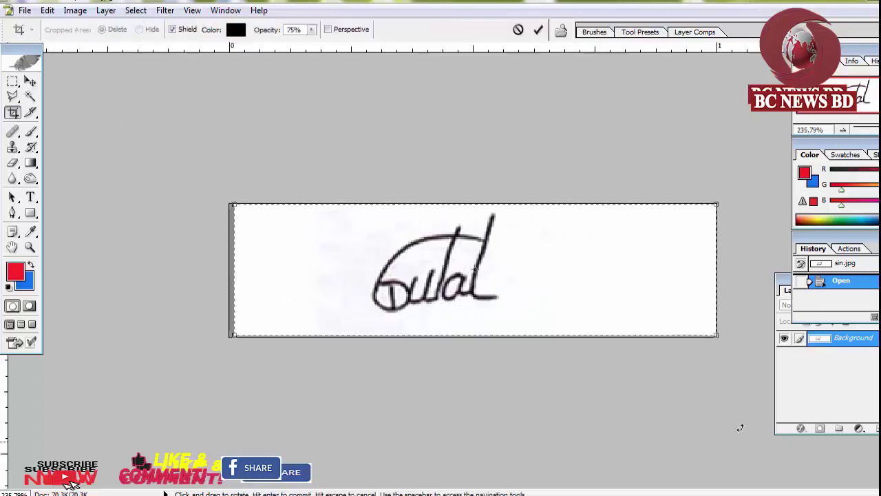
{"action": "left_click_drag", "start_coordinate": [718, 338], "coordinate": [658, 319]}
{"action": "right_click", "coordinate": [506, 252]}
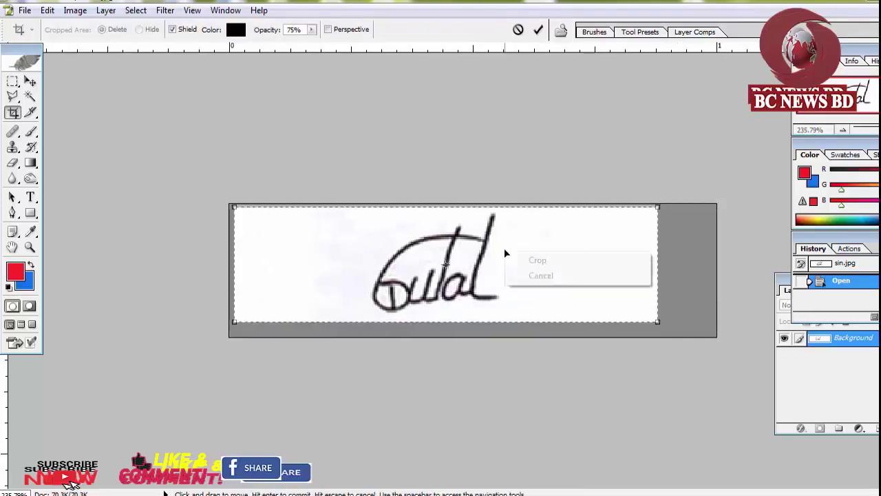
{"action": "left_click", "coordinate": [531, 261]}
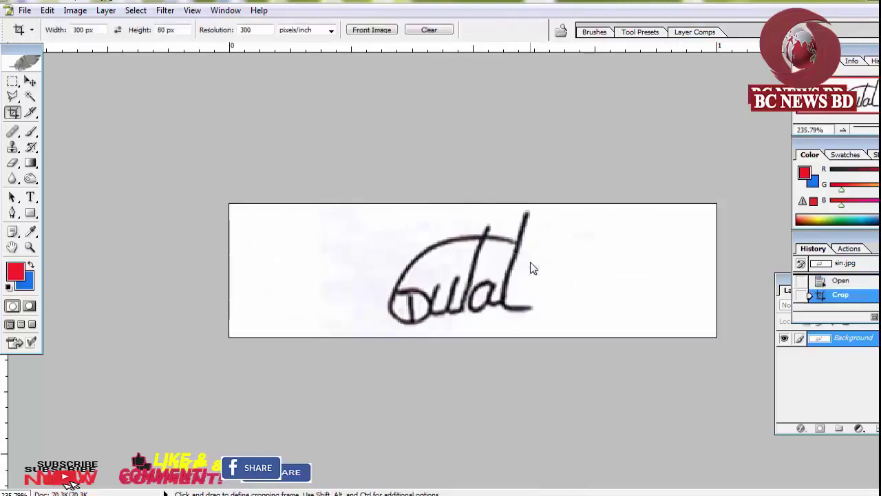
{"action": "key", "text": "ctrl+0"}
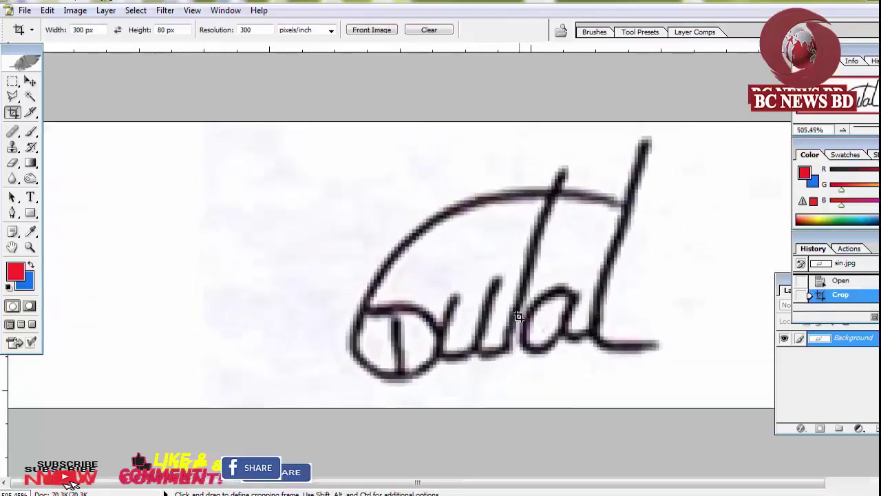
{"action": "key", "text": "ctrl+0"}
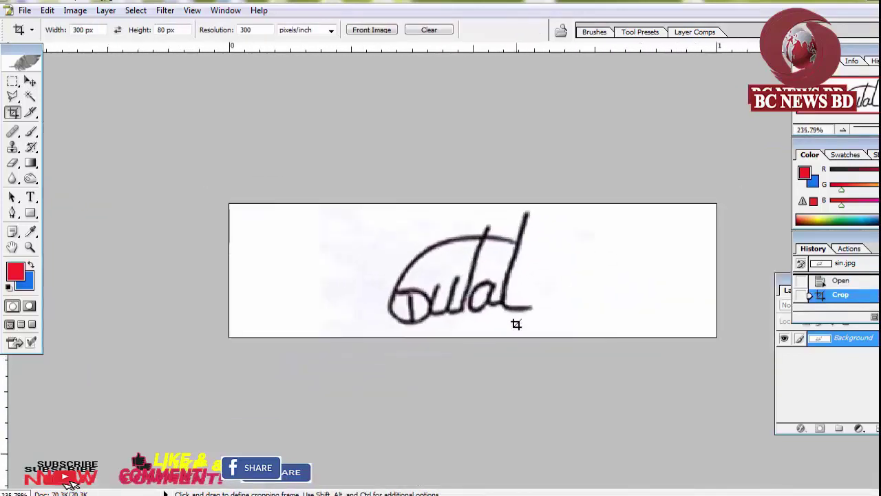
Use Levels midtone and white-point sliders to make the signature black on a white background
{"action": "key", "text": "ctrl+l"}
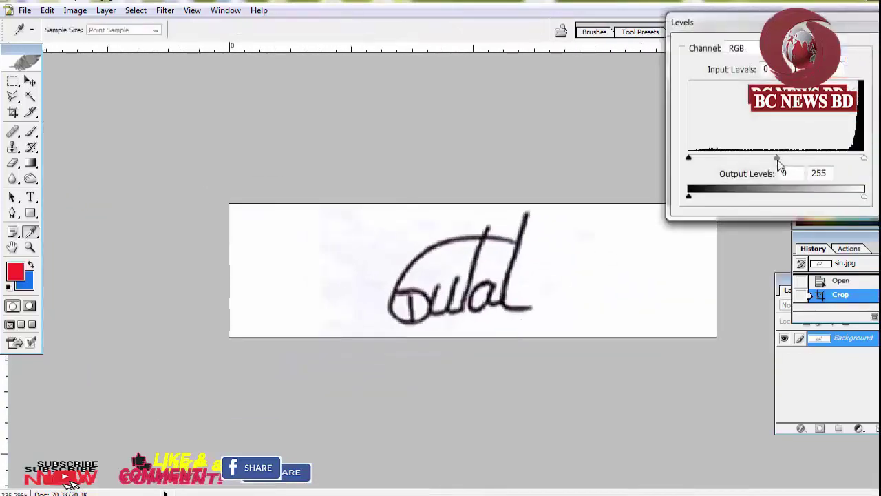
{"action": "left_click_drag", "start_coordinate": [777, 158], "coordinate": [824, 158]}
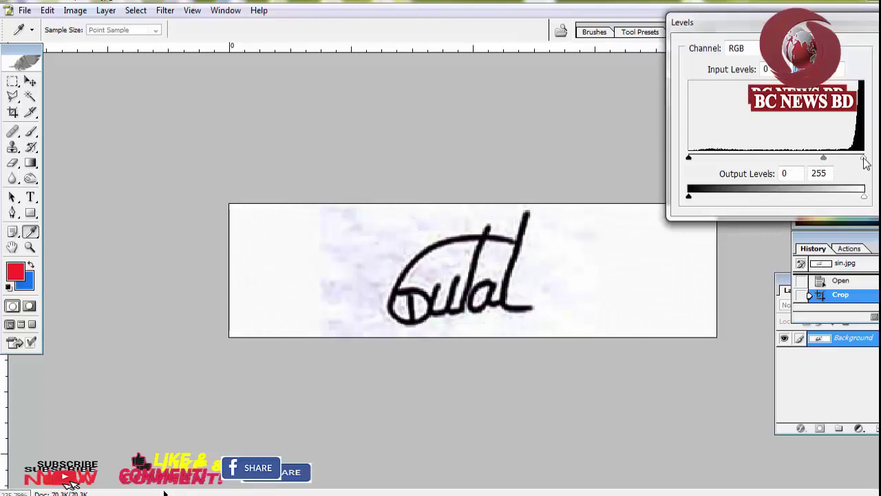
{"action": "left_click_drag", "start_coordinate": [864, 158], "coordinate": [841, 159]}
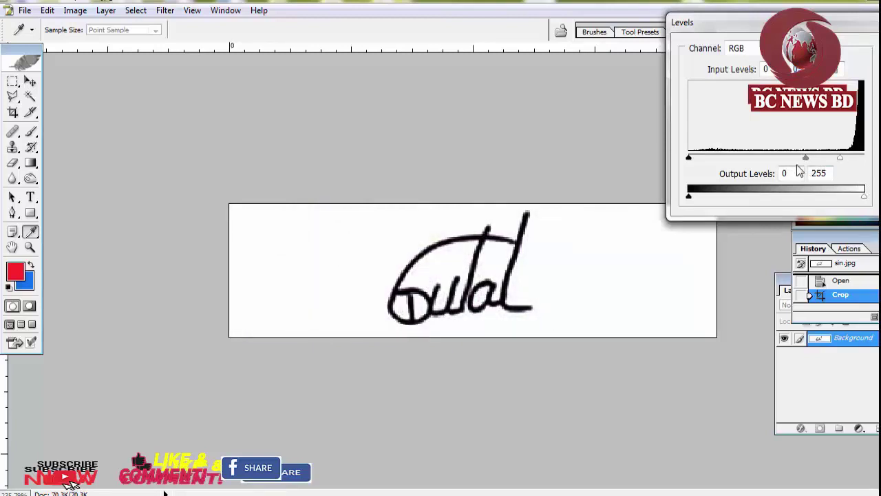
{"action": "mouse_move", "coordinate": [806, 158]}
{"action": "left_mouse_down"}
{"action": "mouse_move", "coordinate": [702, 172]}
{"action": "mouse_move", "coordinate": [872, 162]}
{"action": "mouse_move", "coordinate": [846, 164]}
{"action": "left_mouse_up"}
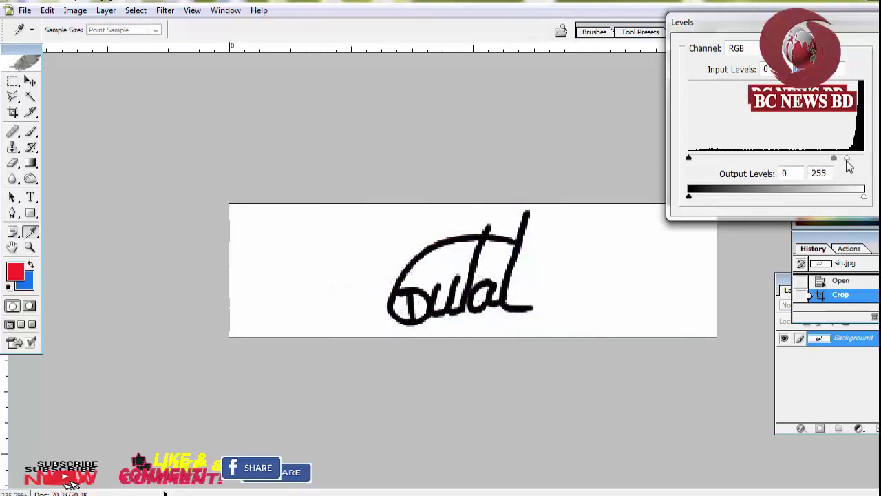
{"action": "key", "text": "Return"}
Save the cleaned signature to the Desktop as 46.jpg at medium quality, then shift sin.jpg right
{"action": "key", "text": "c"}
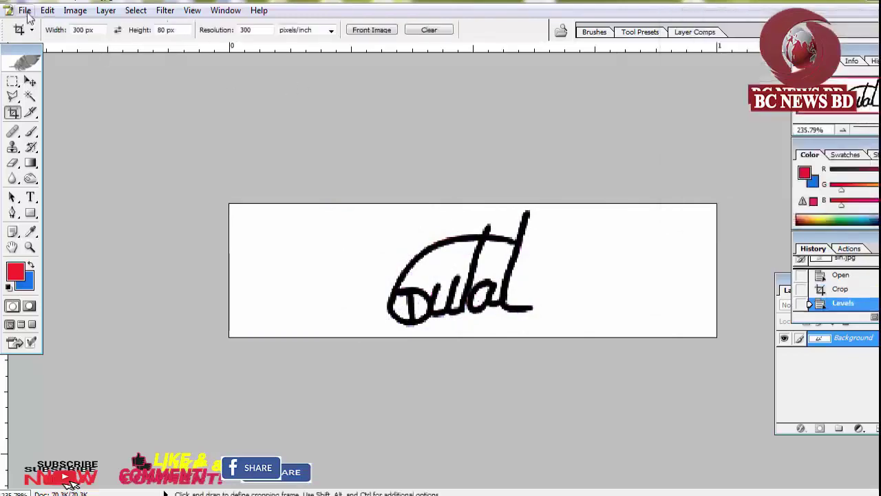
{"action": "left_click", "coordinate": [24, 9]}
{"action": "left_click", "coordinate": [52, 178]}
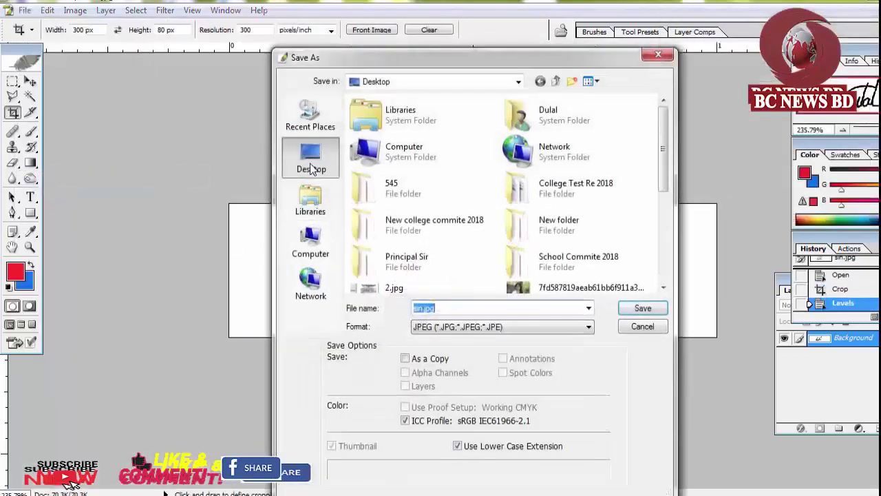
{"action": "type", "text": "45"}
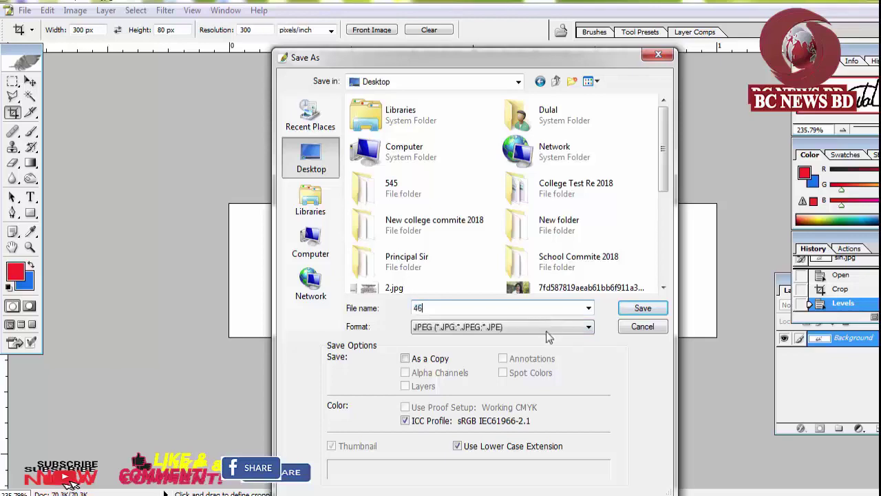
{"action": "left_click", "coordinate": [642, 307]}
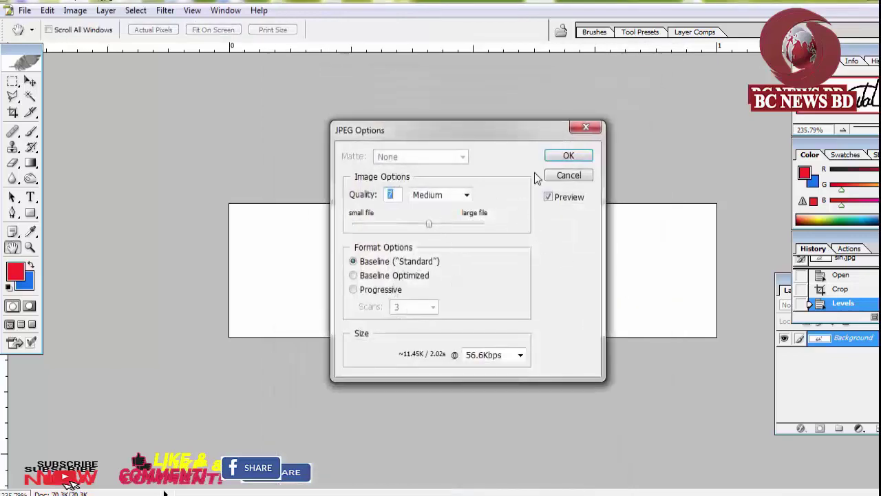
{"action": "left_click", "coordinate": [568, 155]}
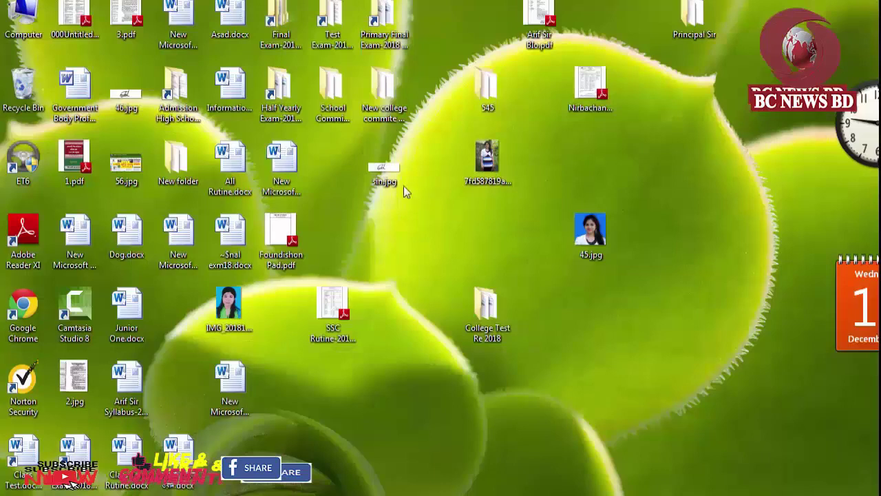
{"action": "left_click_drag", "start_coordinate": [386, 172], "coordinate": [437, 175]}
Place the 46.jpg icon beside 45.jpg and clear the desktop selection
{"action": "left_click_drag", "start_coordinate": [113, 86], "coordinate": [647, 241]}
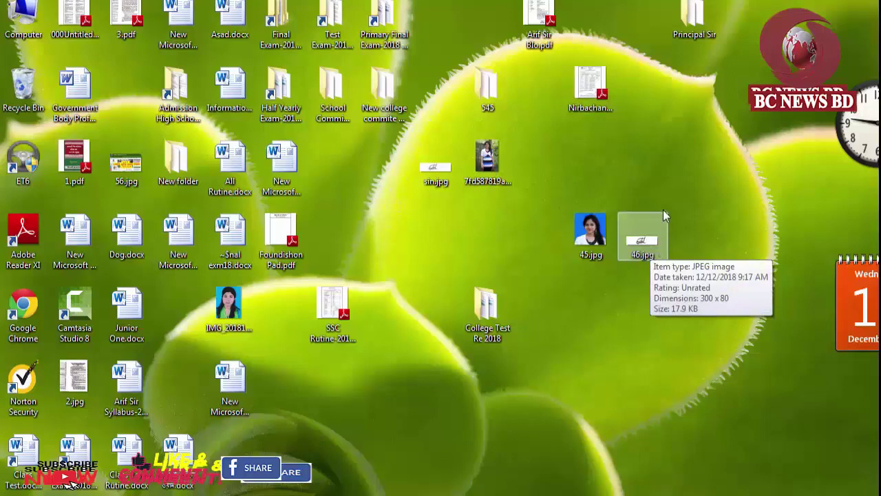
{"action": "left_click", "coordinate": [669, 168]}
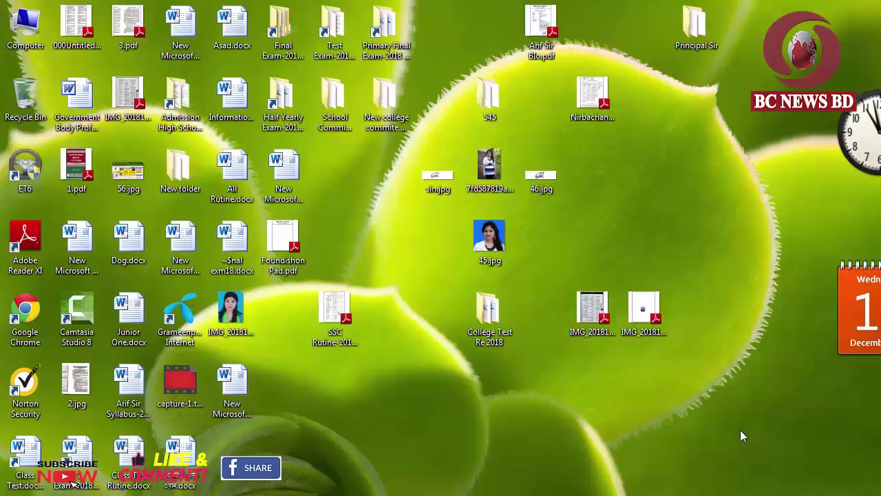
Open the scanned IMG_20181212 PDF in Photoshop at 8.5 × 11 in, 300 ppi, filling the workspace
{"action": "right_click", "coordinate": [654, 319]}
{"action": "mouse_move", "coordinate": [693, 124]}
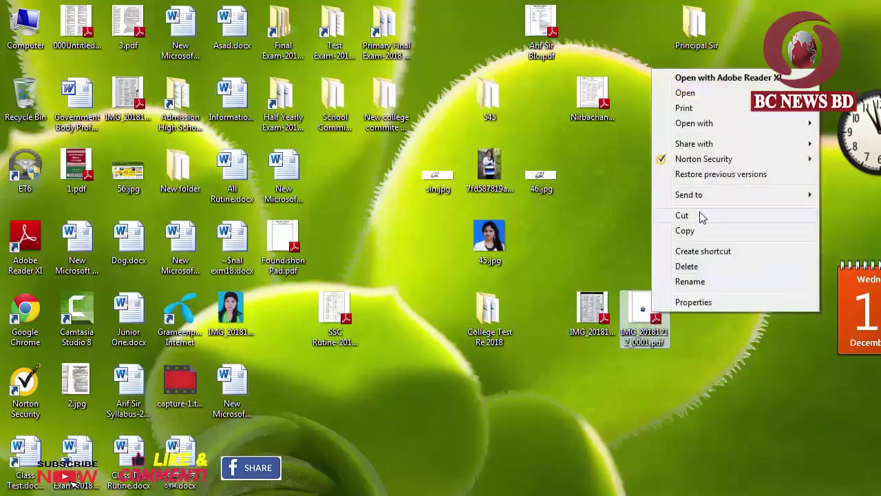
{"action": "left_click", "coordinate": [538, 124]}
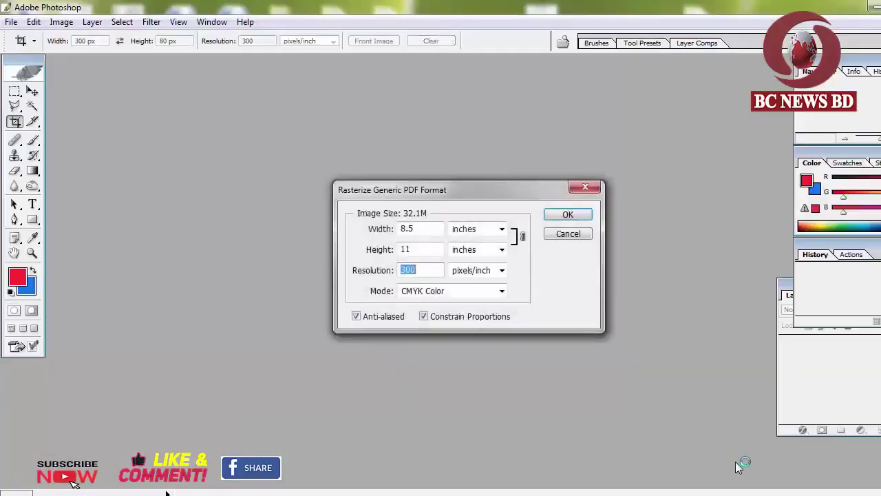
{"action": "left_click", "coordinate": [567, 214]}
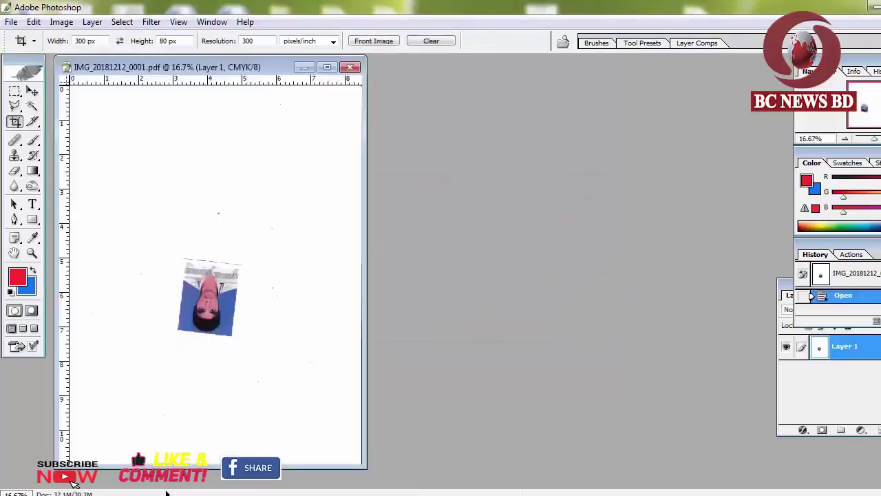
{"action": "left_click", "coordinate": [327, 67]}
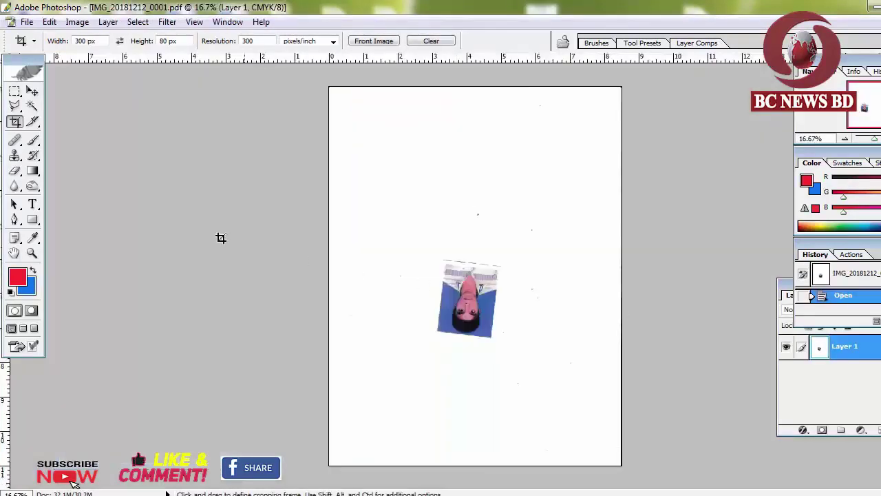
{"action": "left_click", "coordinate": [78, 23]}
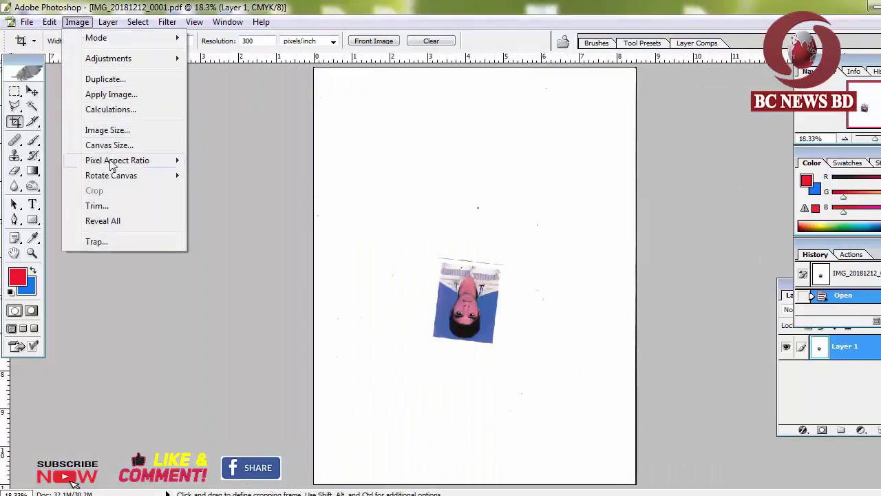
{"action": "mouse_move", "coordinate": [111, 176]}
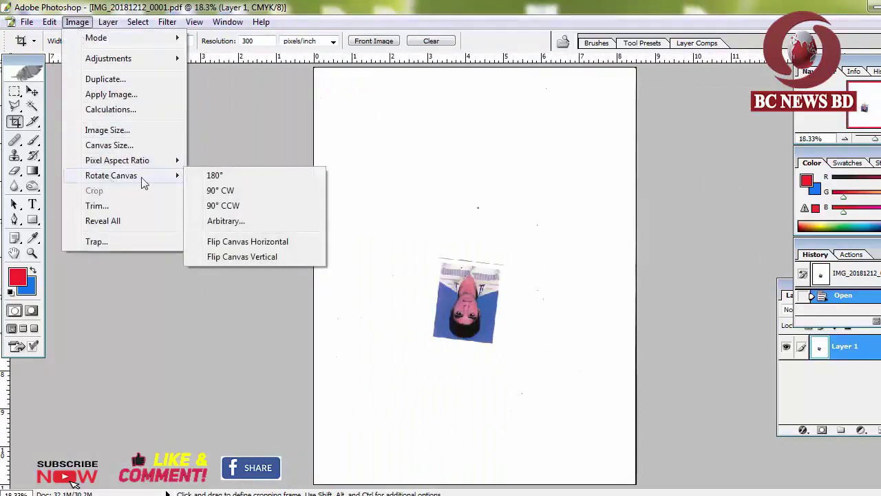
Rotate the scanned page 180° so the passport photo stands upright
{"action": "left_click", "coordinate": [223, 177]}
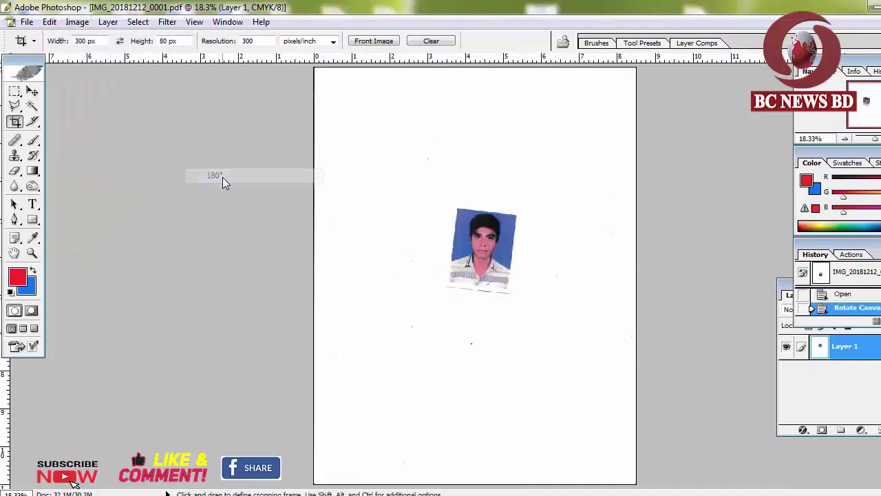
{"action": "scroll", "coordinate": [354, 292], "scroll_direction": "up", "scroll_amount": 3}
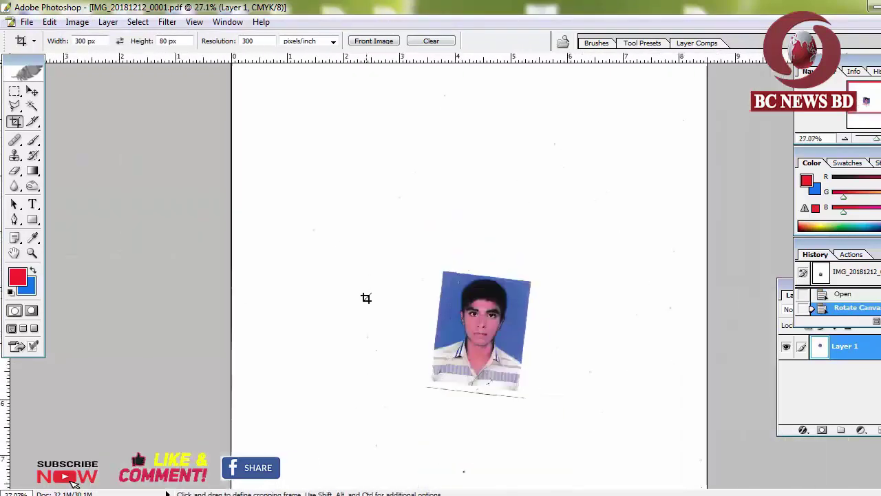
{"action": "scroll", "coordinate": [372, 305], "scroll_direction": "down", "scroll_amount": 2}
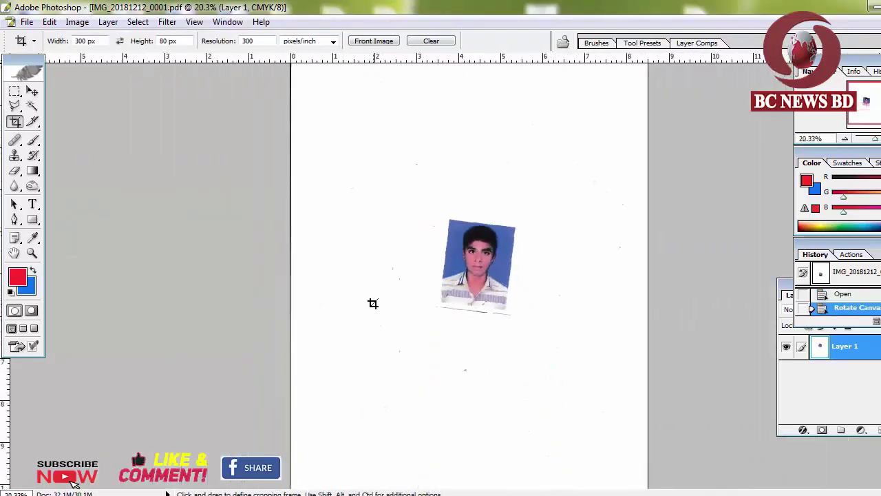
{"action": "left_click_drag", "start_coordinate": [82, 43], "coordinate": [107, 43]}
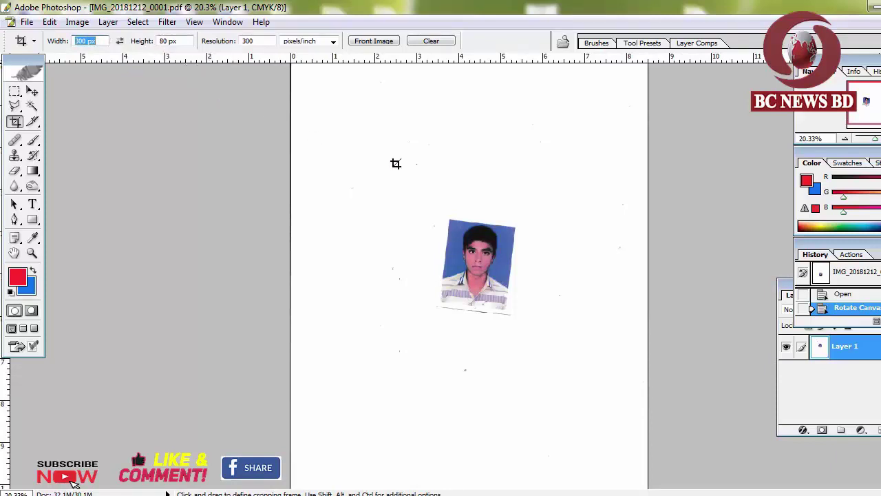
Set the crop size to 1.6 in × 2.0 in, cancelling the accidental Color Balance dialog
{"action": "key", "text": "Return"}
{"action": "left_click_drag", "start_coordinate": [80, 43], "coordinate": [101, 42]}
{"action": "type", "text": "1.6"}
{"action": "key", "text": "ctrl+b"}
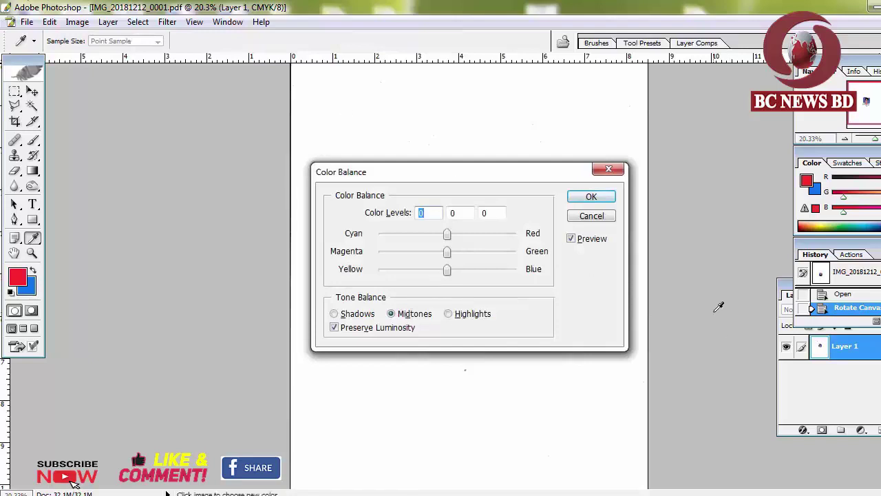
{"action": "left_click", "coordinate": [607, 217]}
{"action": "left_click", "coordinate": [161, 41]}
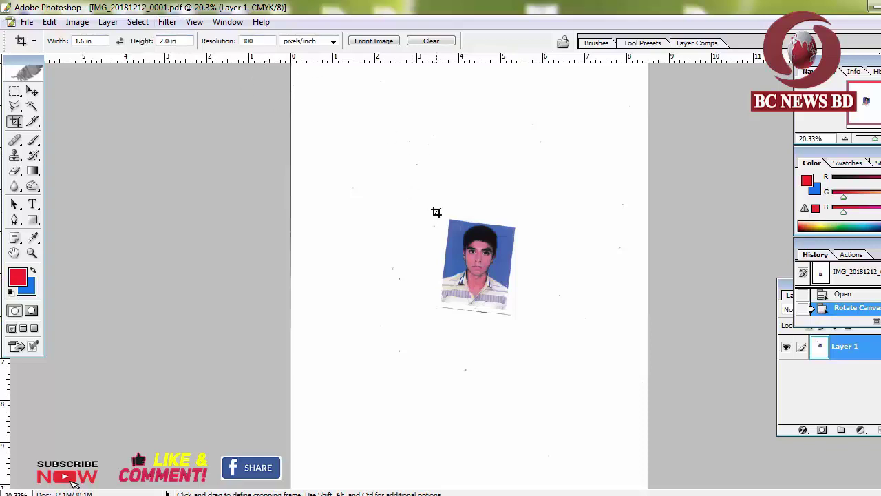
Draw a crop box around the tilted passport photo and apply the crop
{"action": "left_click_drag", "start_coordinate": [438, 210], "coordinate": [570, 328]}
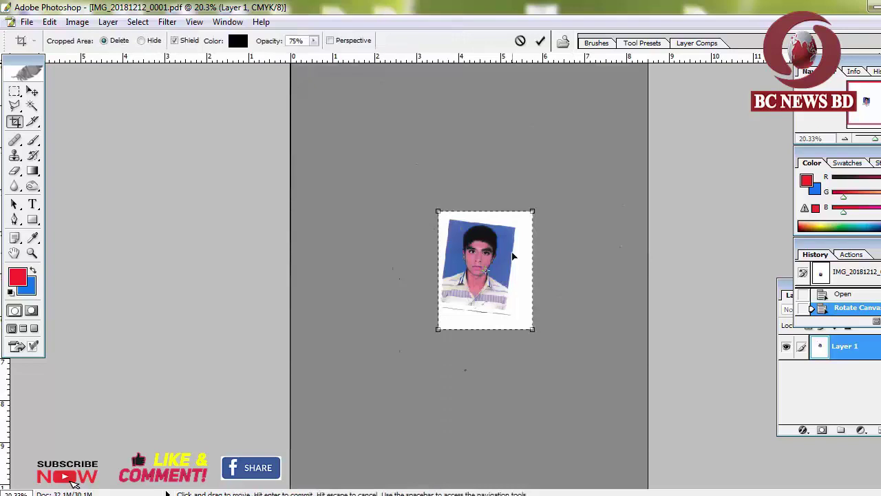
{"action": "right_click", "coordinate": [525, 241]}
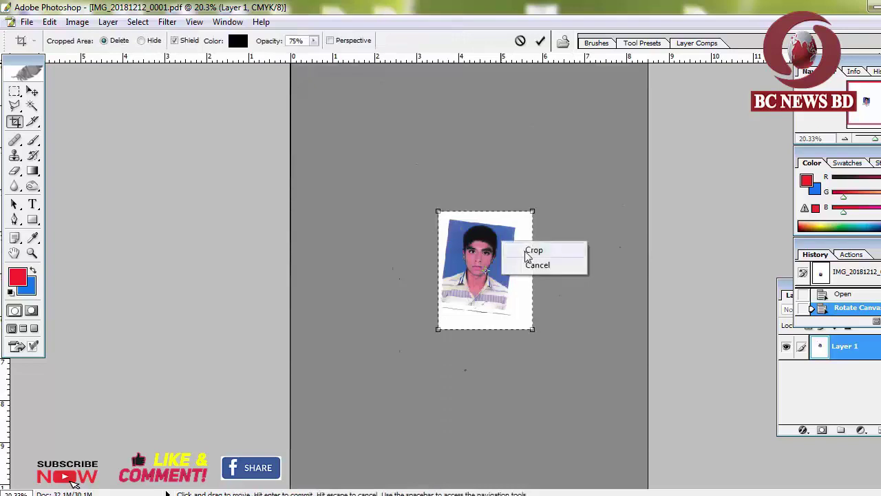
{"action": "left_click", "coordinate": [530, 251]}
{"action": "scroll", "coordinate": [509, 255], "scroll_direction": "up", "scroll_amount": 1}
{"action": "scroll", "coordinate": [494, 255], "scroll_direction": "up", "scroll_amount": 2}
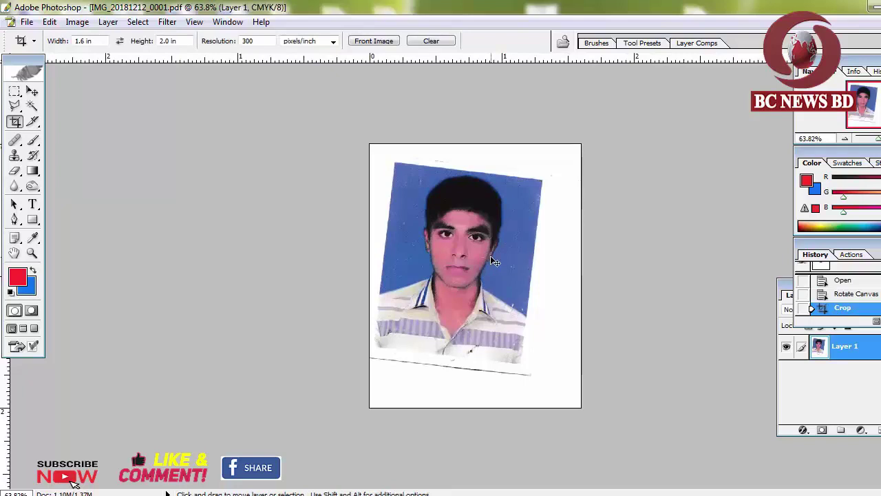
Select the whole canvas and toggle the Move tool's bounding box
{"action": "key", "text": "ctrl+a"}
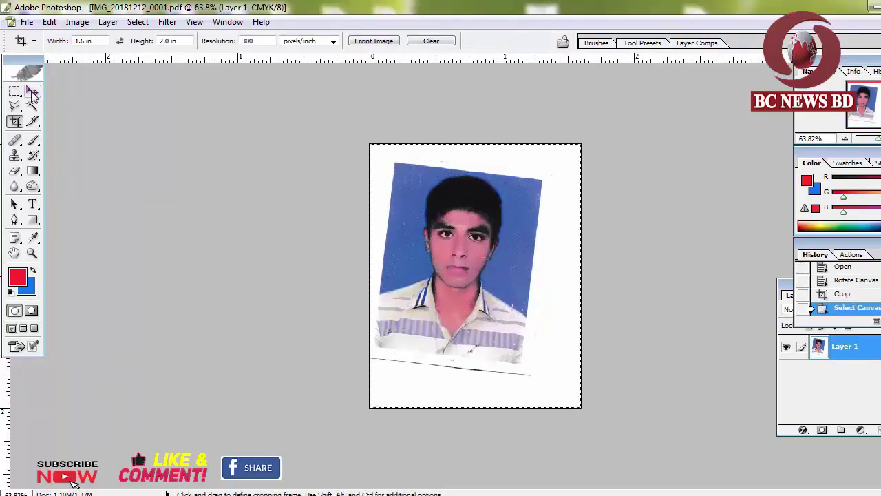
{"action": "left_click", "coordinate": [33, 92]}
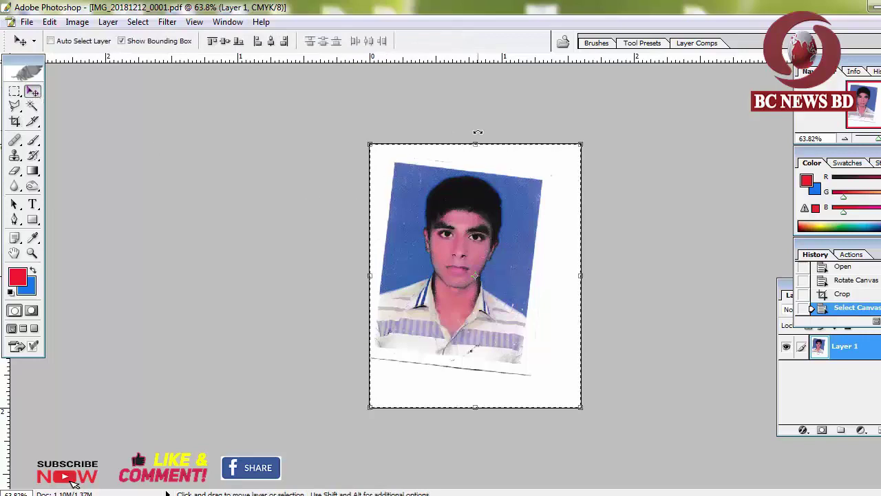
{"action": "left_click", "coordinate": [122, 42]}
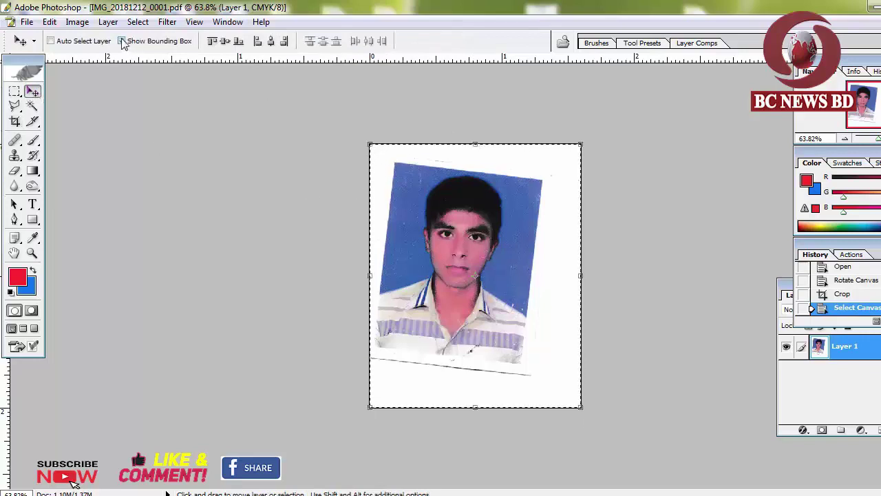
Rotate the photo about -6.2° and scale it up until it fills the frame
{"action": "left_click", "coordinate": [122, 41]}
{"action": "left_click_drag", "start_coordinate": [486, 131], "coordinate": [461, 131]}
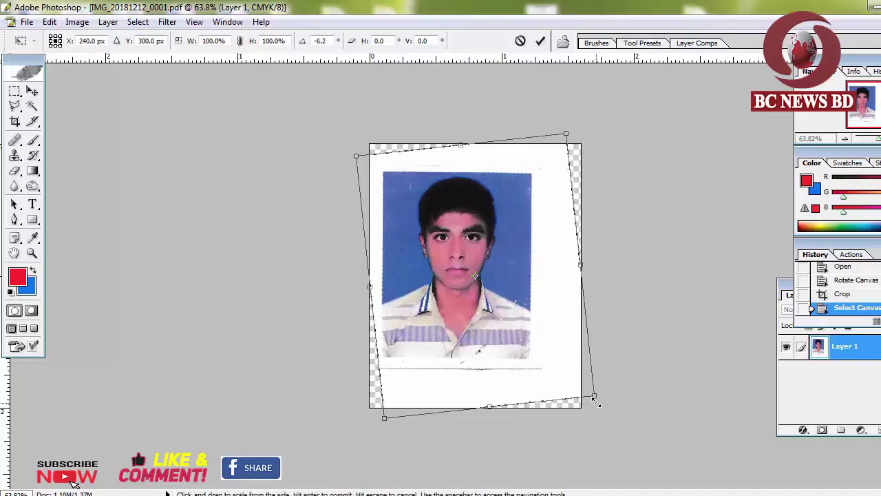
{"action": "left_click_drag", "start_coordinate": [594, 395], "coordinate": [662, 444]}
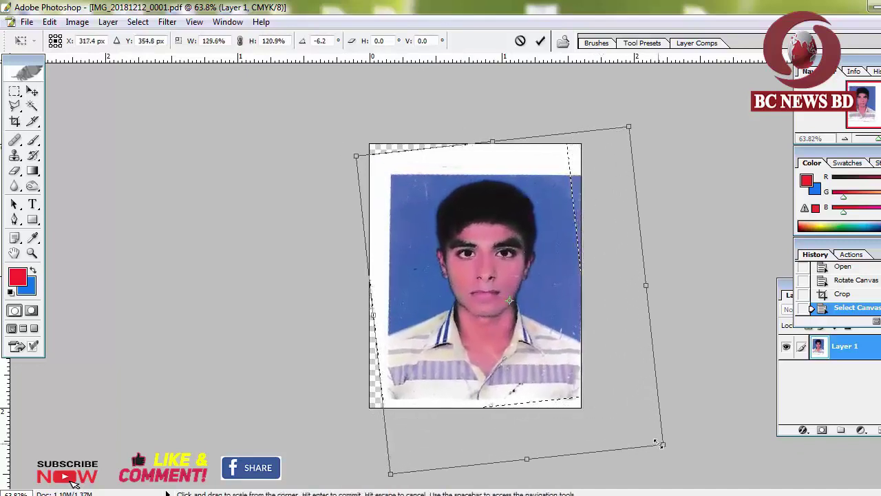
{"action": "left_click_drag", "start_coordinate": [359, 156], "coordinate": [314, 119]}
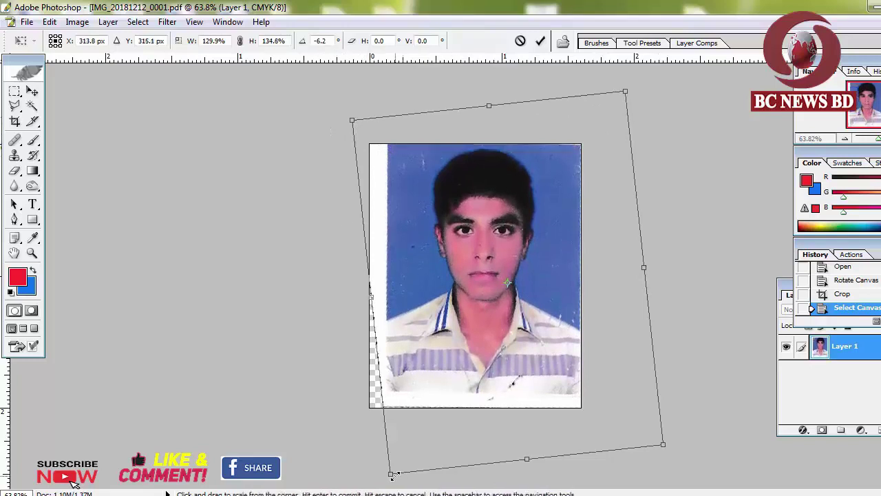
{"action": "left_click_drag", "start_coordinate": [391, 474], "coordinate": [372, 475]}
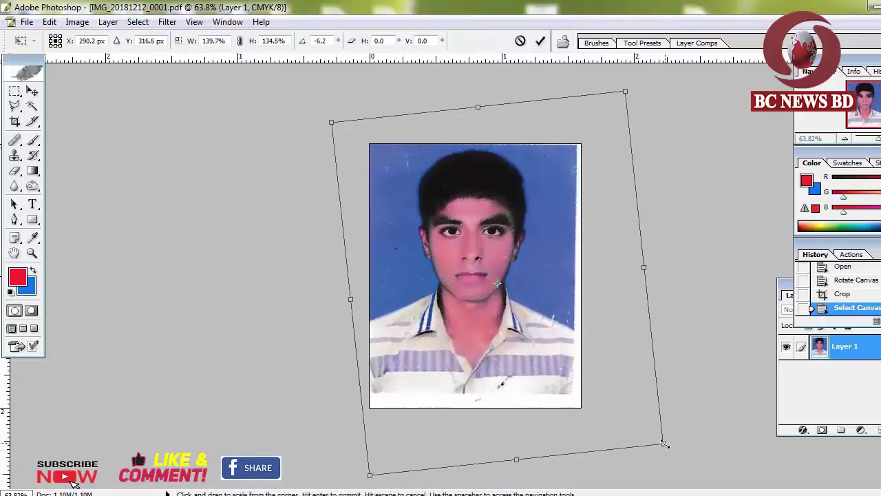
{"action": "left_click_drag", "start_coordinate": [662, 443], "coordinate": [674, 446]}
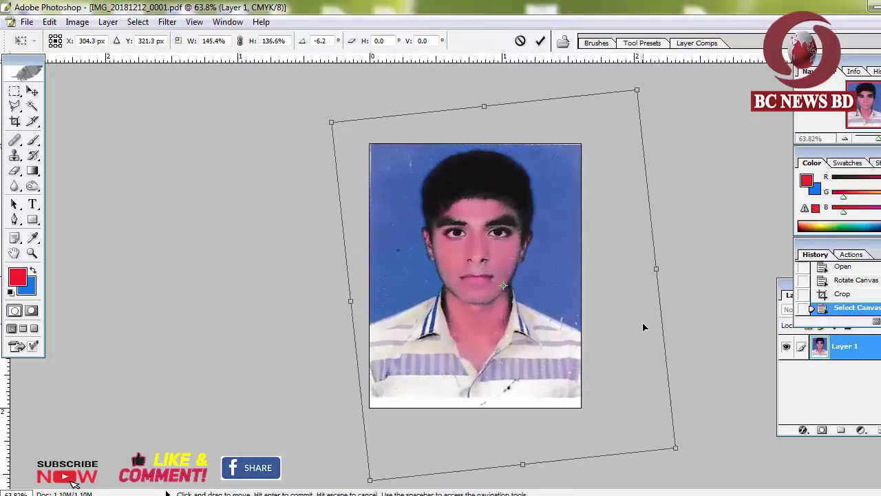
{"action": "key", "text": "Return"}
{"action": "scroll", "coordinate": [262, 270], "scroll_direction": "down", "scroll_amount": 2}
{"action": "scroll", "coordinate": [261, 275], "scroll_direction": "down", "scroll_amount": 2}
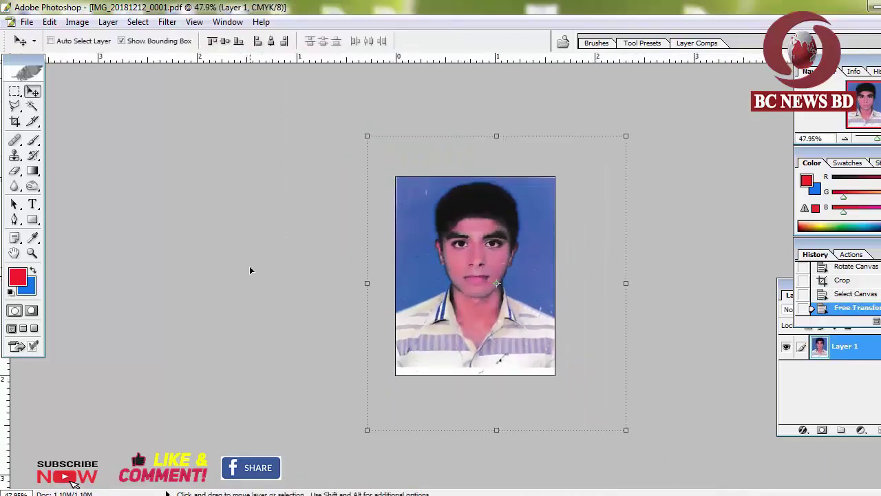
Deselect, crop inside the white borders, and fit the straightened portrait to the screen
{"action": "left_click", "coordinate": [14, 122]}
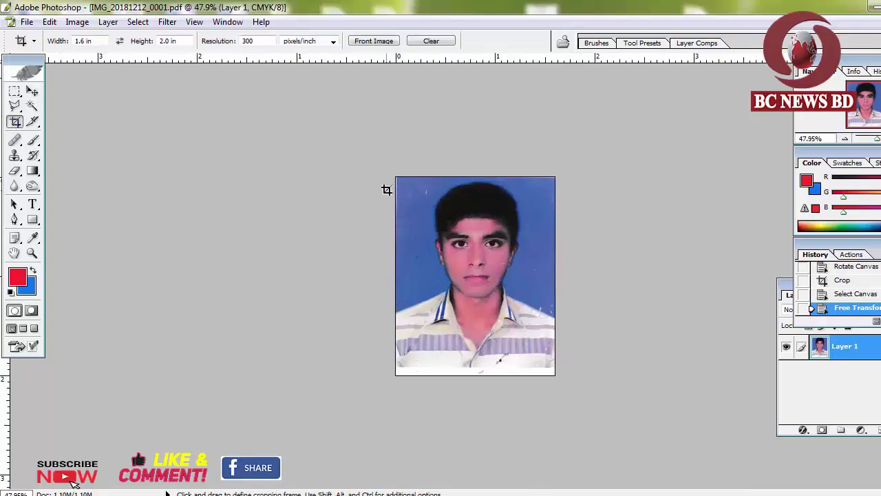
{"action": "key", "text": "ctrl+d"}
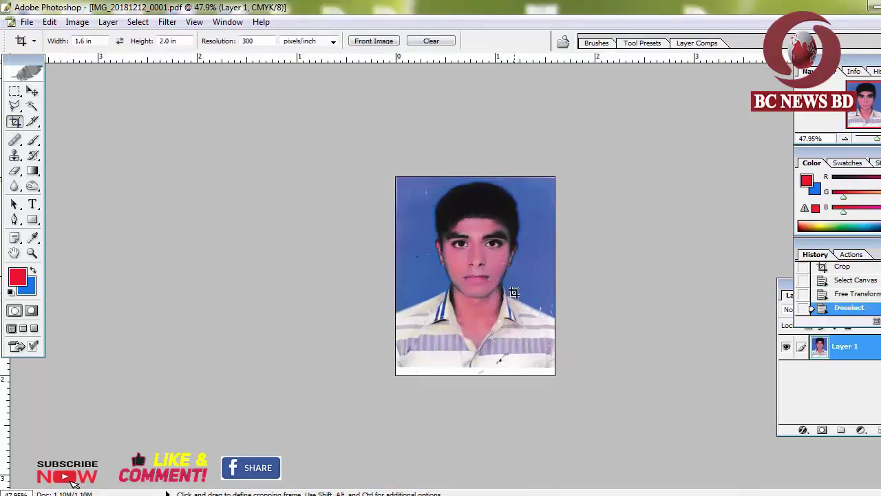
{"action": "mouse_move", "coordinate": [395, 178]}
{"action": "left_mouse_down"}
{"action": "mouse_move", "coordinate": [588, 384]}
{"action": "mouse_move", "coordinate": [540, 361]}
{"action": "left_mouse_up"}
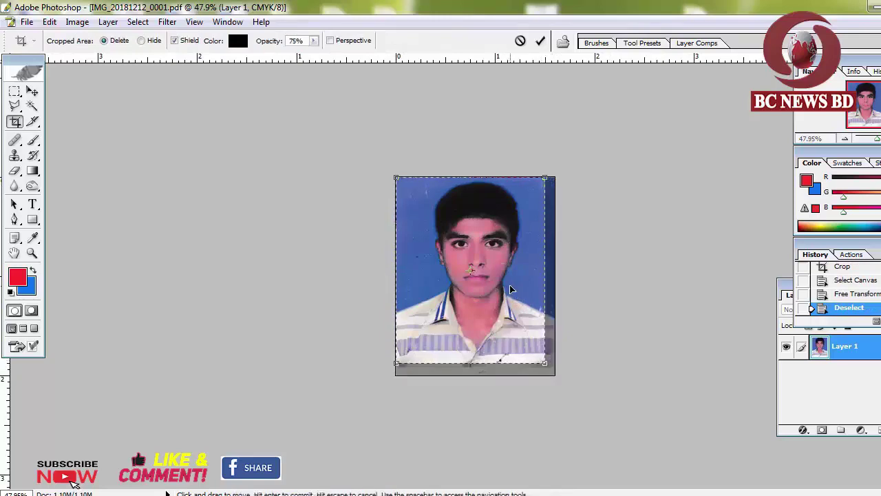
{"action": "key", "text": "Return"}
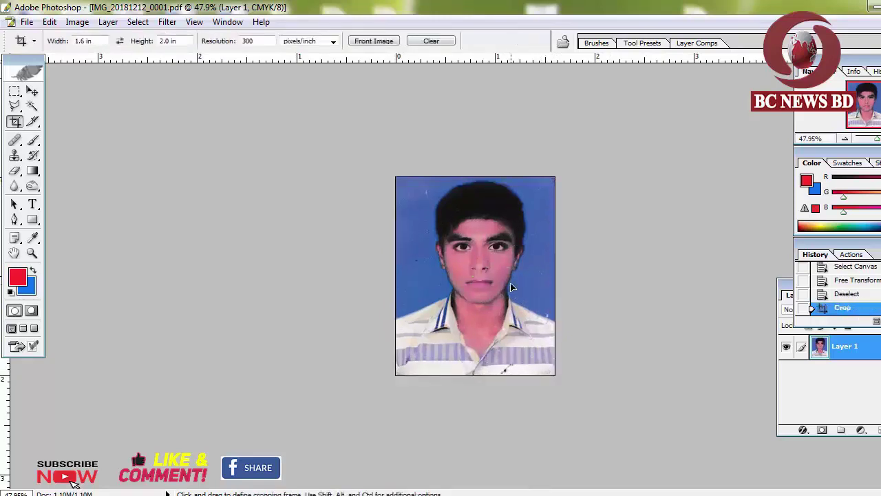
{"action": "key", "text": "ctrl+plus"}
{"action": "key", "text": "ctrl+plus"}
{"action": "key", "text": "ctrl+minus"}
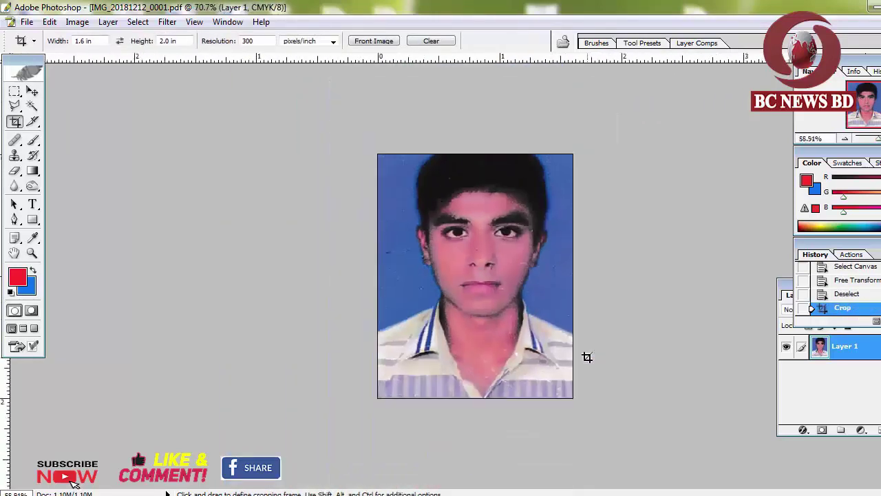
{"action": "key", "text": "ctrl+0"}
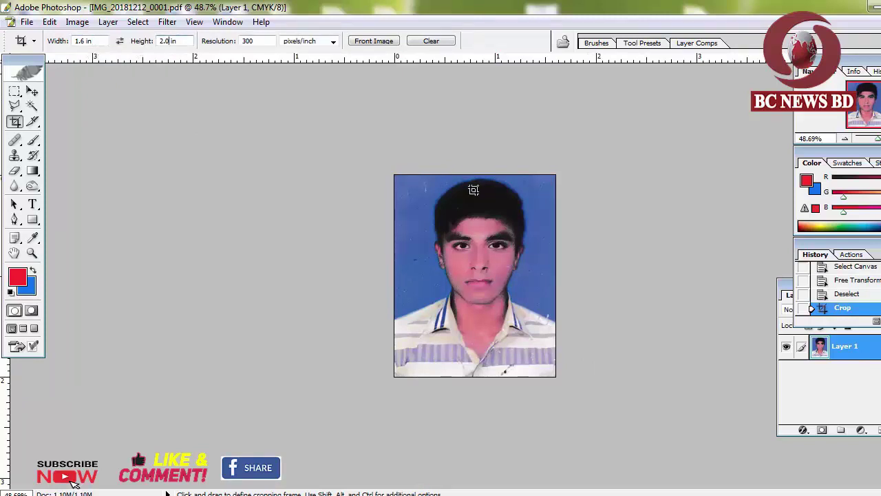
{"action": "type", "text": "1"}
{"action": "key", "text": "ctrl+0"}
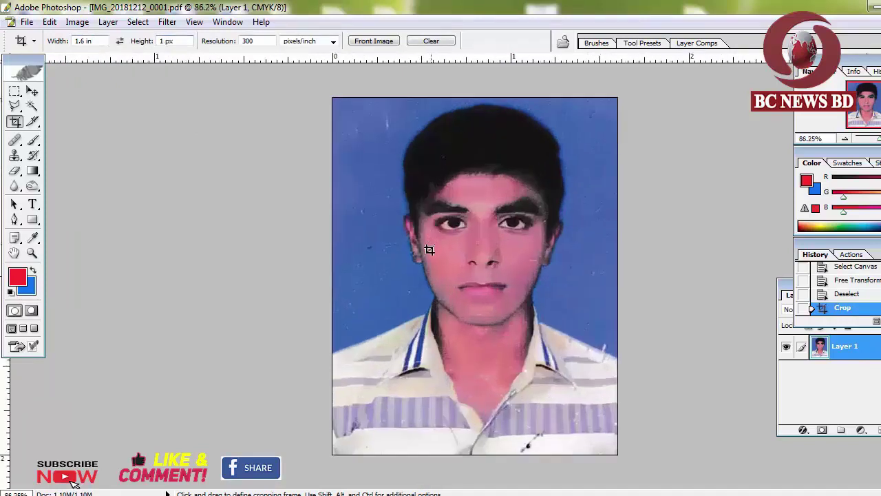
{"action": "scroll", "coordinate": [429, 249], "scroll_direction": "up", "scroll_amount": 1}
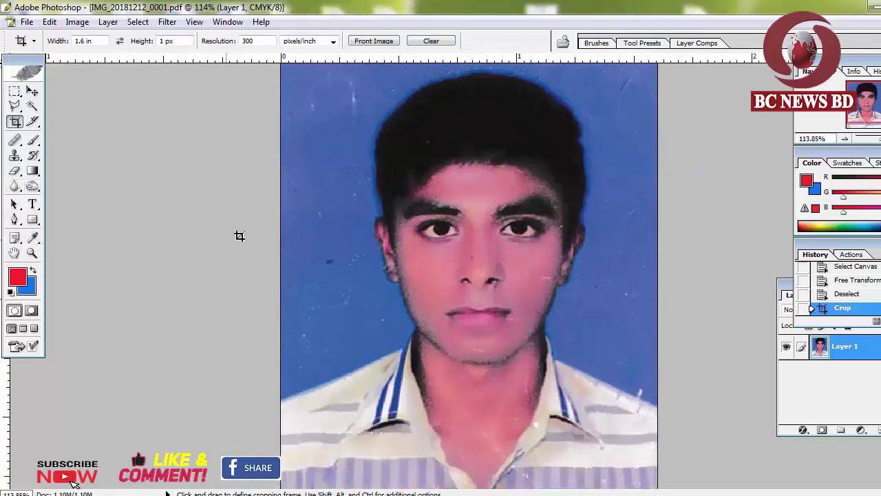
Clone over specks on the blue background, undoing a mistaken pattern stamp
{"action": "left_click", "coordinate": [15, 156]}
{"action": "right_click", "coordinate": [17, 157]}
{"action": "left_click", "coordinate": [62, 168]}
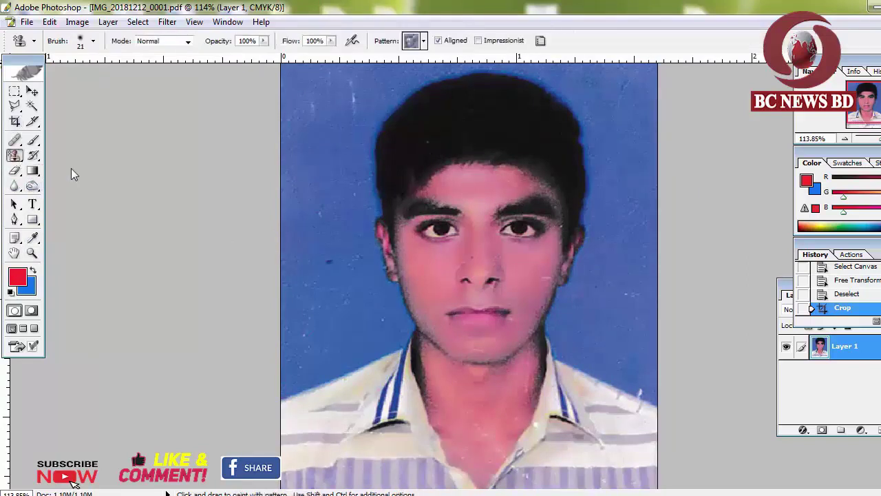
{"action": "left_click", "coordinate": [328, 162]}
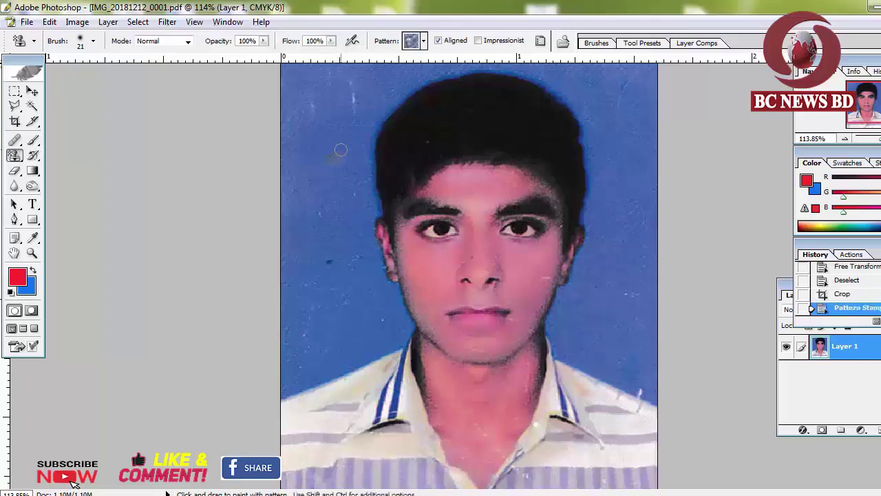
{"action": "key", "text": "ctrl+z"}
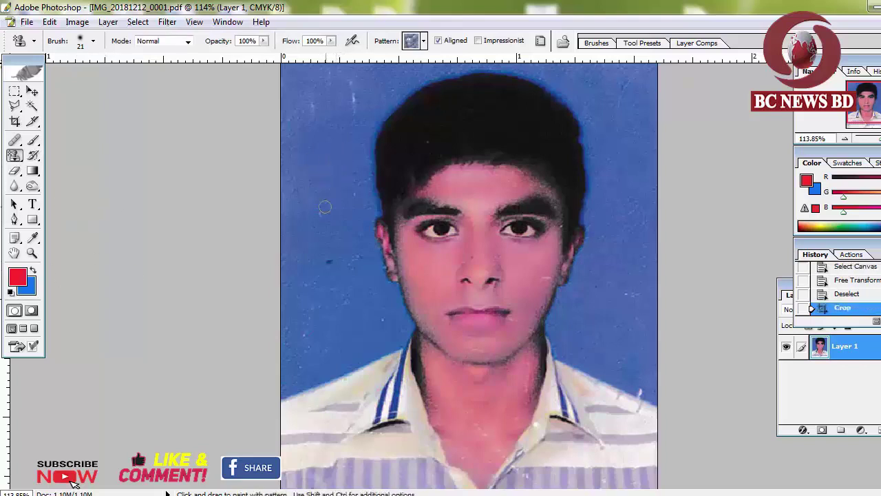
{"action": "right_click", "coordinate": [19, 160]}
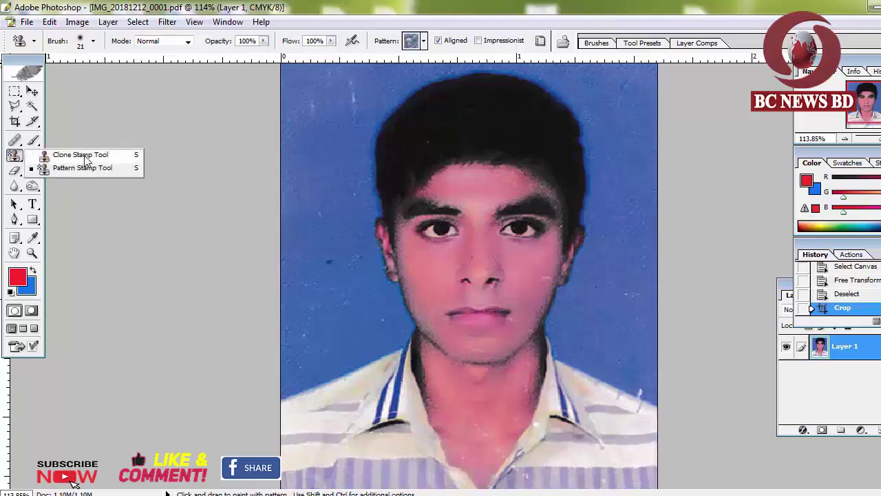
{"action": "left_click", "coordinate": [84, 156]}
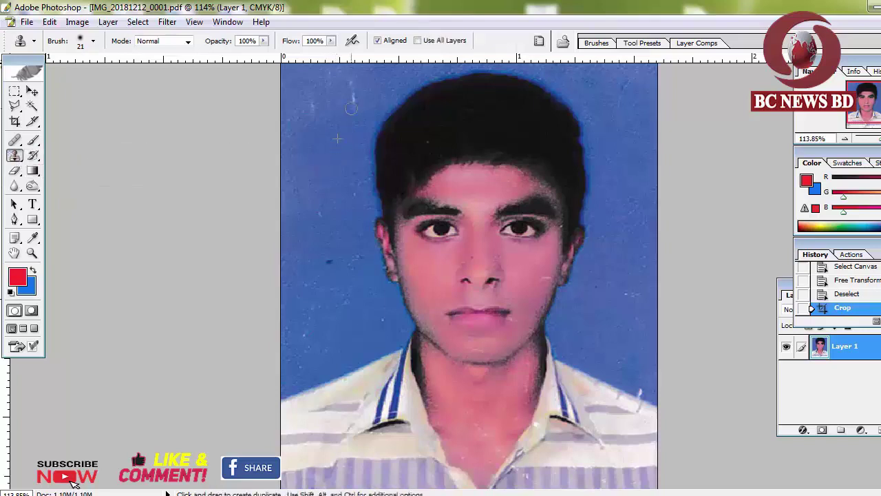
{"action": "left_click_drag", "start_coordinate": [351, 108], "coordinate": [324, 120]}
{"action": "left_click", "coordinate": [340, 75]}
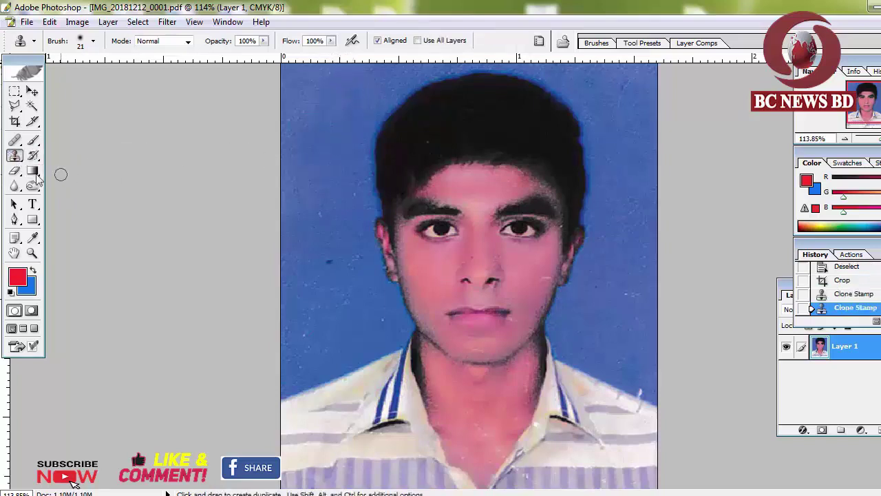
Paint sampled background blue over a remaining speck with a soft brush
{"action": "left_click", "coordinate": [32, 141]}
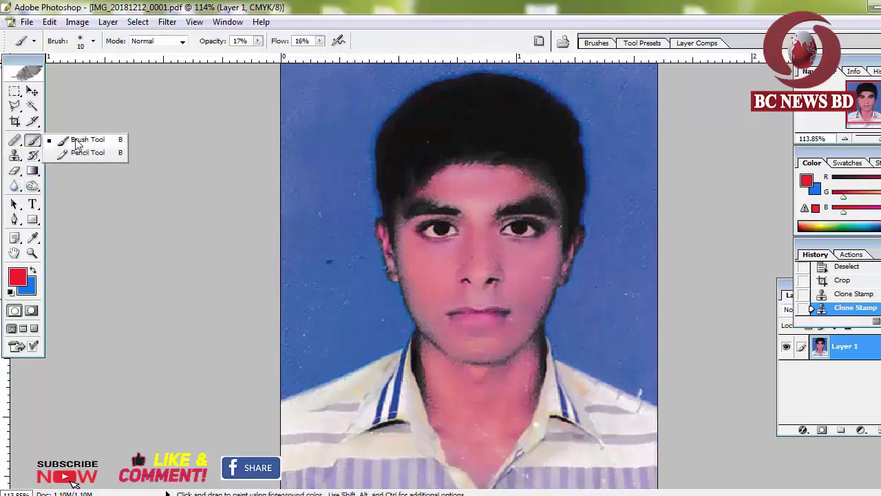
{"action": "left_click", "coordinate": [82, 141]}
{"action": "left_click", "coordinate": [339, 178], "text": "alt"}
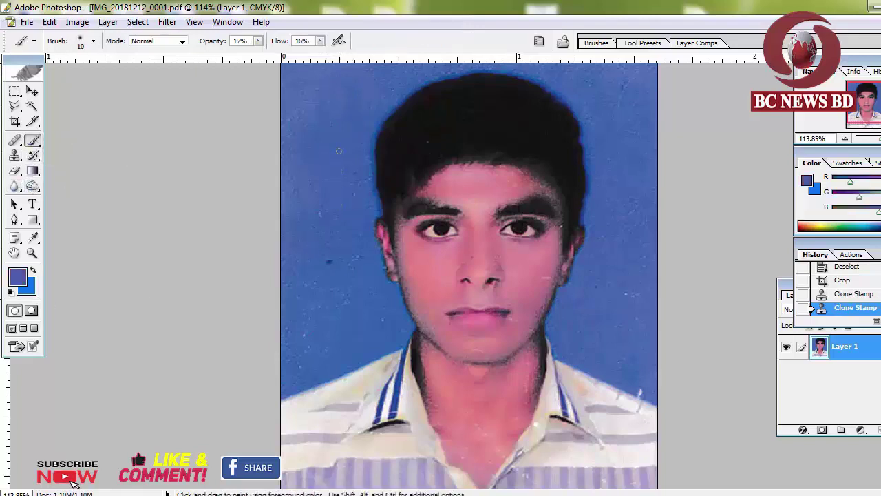
{"action": "left_click", "coordinate": [345, 221]}
Burn the hair and neck at brush size 70, then open the scanned page PDF in Photoshop
{"action": "left_click", "coordinate": [32, 186]}
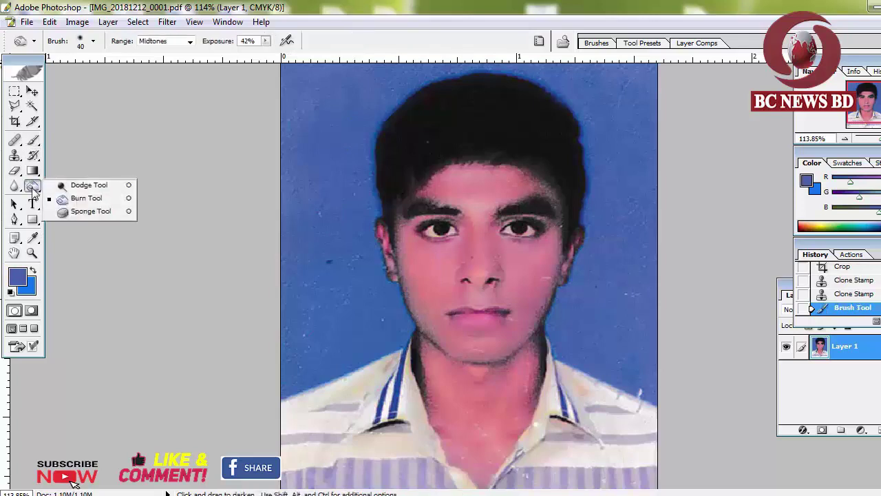
{"action": "left_click", "coordinate": [90, 199]}
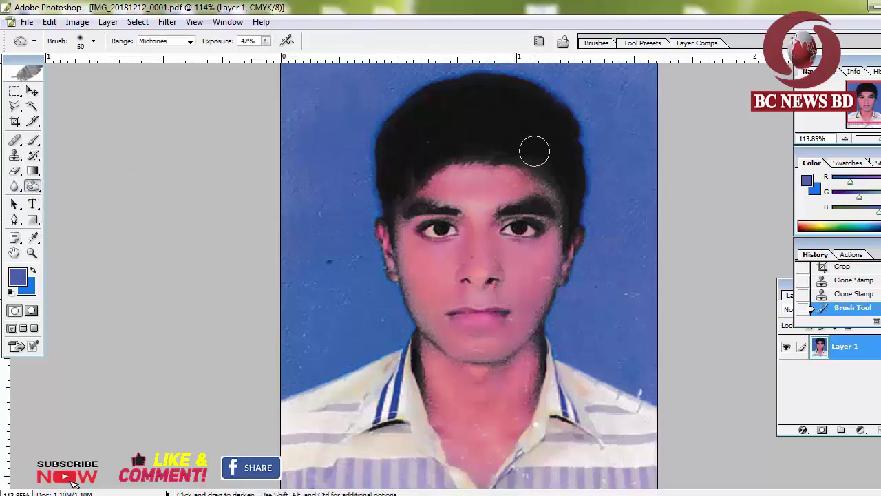
{"action": "key", "text": "bracketright"}
{"action": "key", "text": "bracketright"}
{"action": "key", "text": "bracketright"}
{"action": "left_click_drag", "start_coordinate": [572, 181], "coordinate": [530, 129]}
{"action": "mouse_move", "coordinate": [441, 144]}
{"action": "left_mouse_down"}
{"action": "mouse_move", "coordinate": [393, 189]}
{"action": "mouse_move", "coordinate": [382, 255]}
{"action": "left_mouse_up"}
{"action": "left_click_drag", "start_coordinate": [421, 351], "coordinate": [410, 396]}
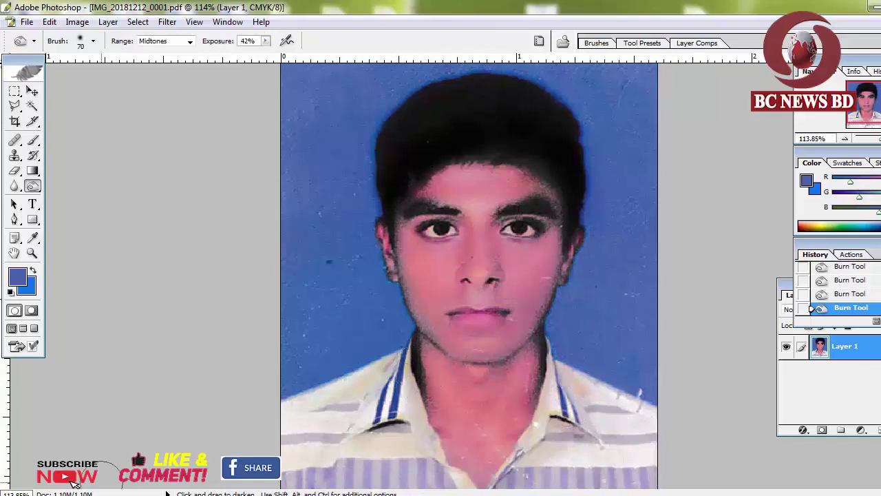
{"action": "key", "text": "ctrl+minus"}
{"action": "key", "text": "ctrl+minus"}
{"action": "key", "text": "ctrl+minus"}
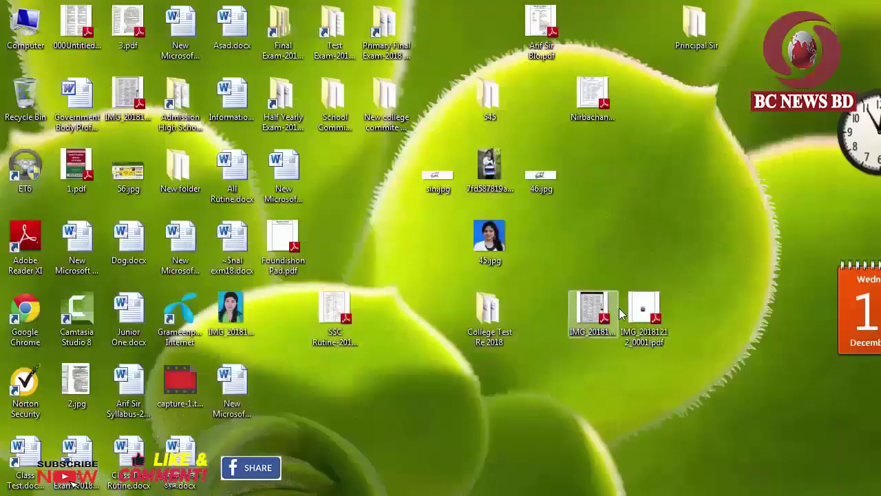
{"action": "right_click", "coordinate": [598, 303]}
{"action": "mouse_move", "coordinate": [641, 113]}
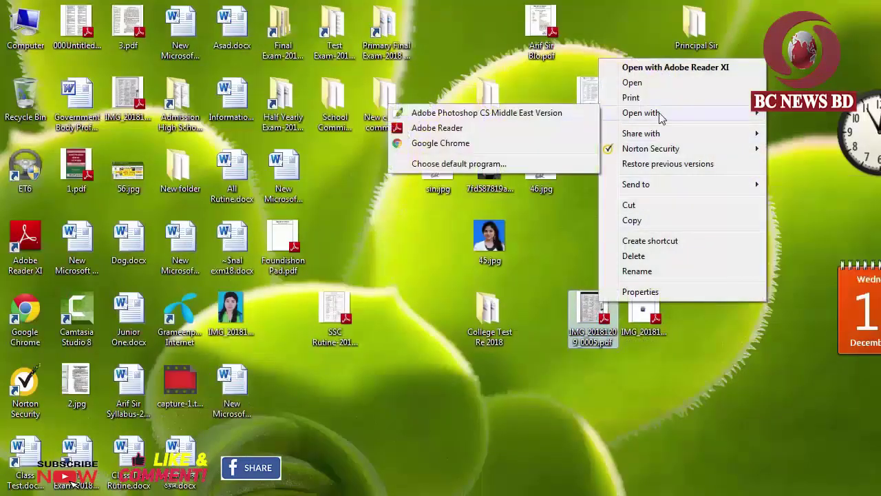
{"action": "left_click", "coordinate": [470, 113]}
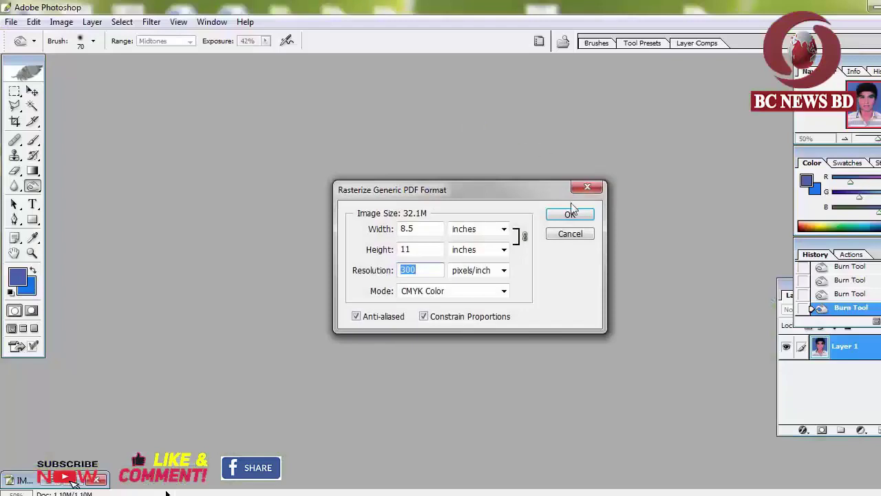
Rasterize the exam PDF at 300 pixels/inch, maximize it, and rotate it 180° upright
{"action": "left_click", "coordinate": [571, 213]}
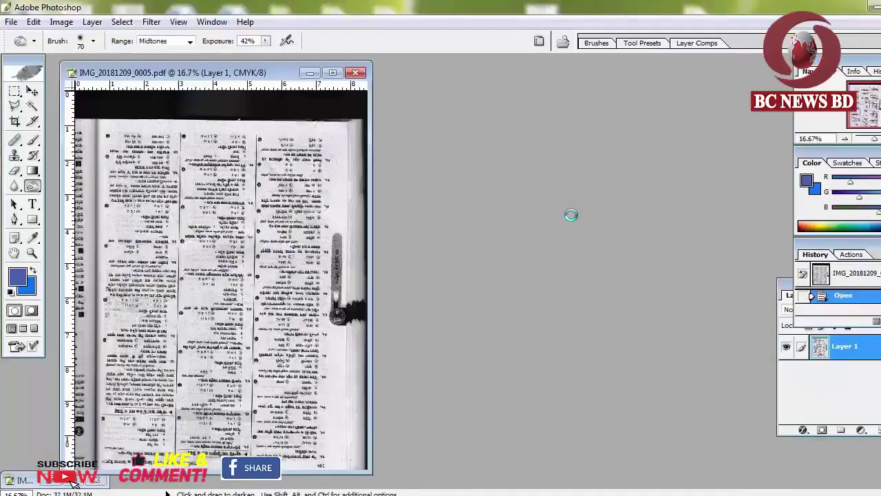
{"action": "left_click", "coordinate": [332, 72]}
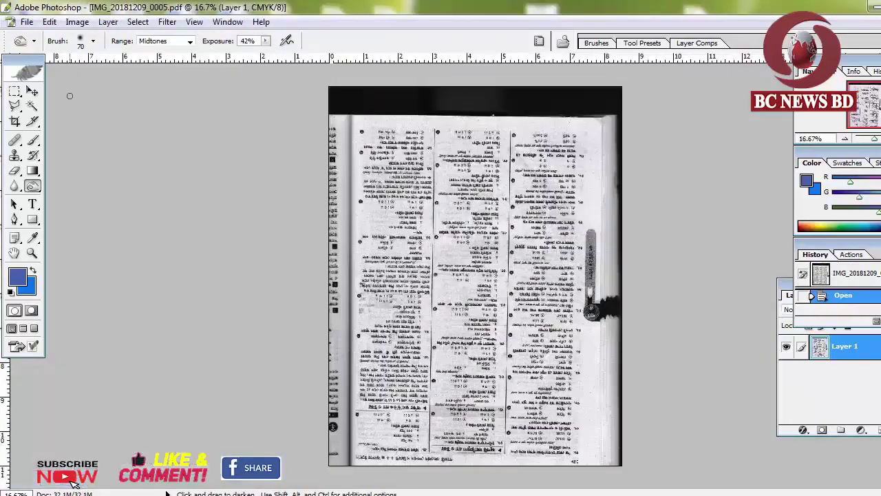
{"action": "left_click", "coordinate": [78, 26]}
{"action": "mouse_move", "coordinate": [111, 176]}
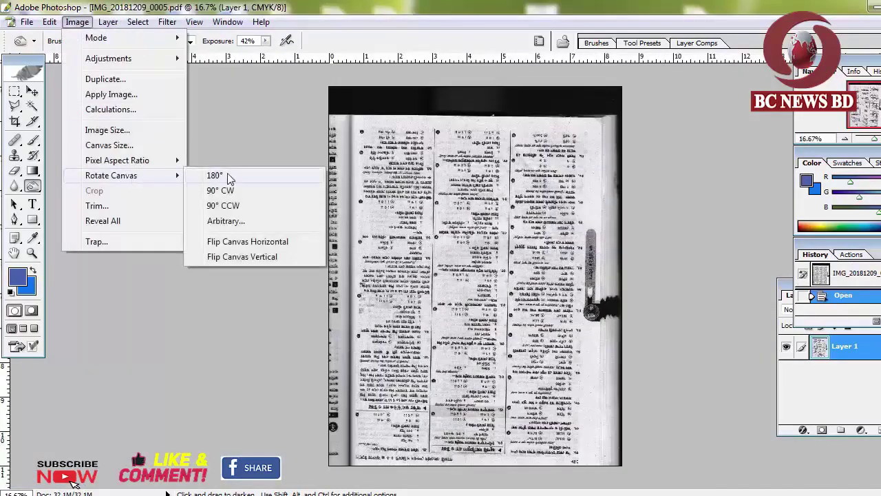
{"action": "left_click", "coordinate": [227, 173]}
{"action": "scroll", "coordinate": [227, 173], "scroll_direction": "up", "scroll_amount": 3}
{"action": "scroll", "coordinate": [275, 207], "scroll_direction": "up", "scroll_amount": 2}
{"action": "scroll", "coordinate": [344, 262], "scroll_direction": "down", "scroll_amount": 3}
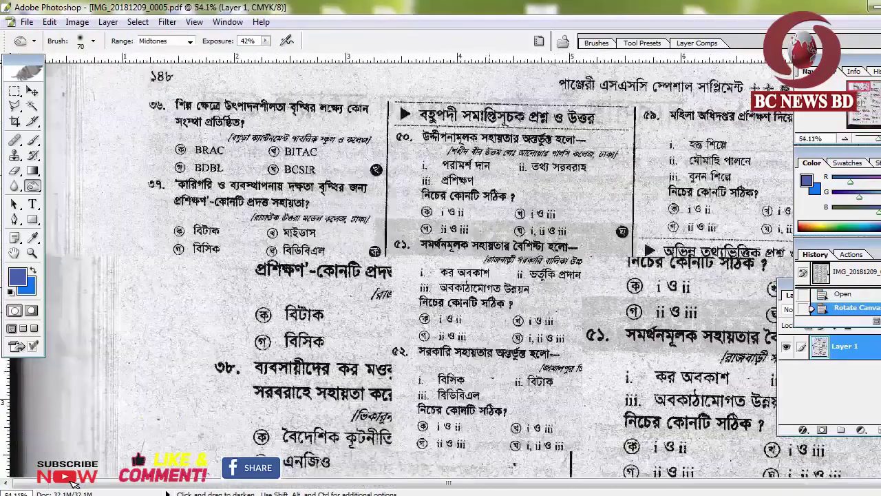
{"action": "scroll", "coordinate": [412, 315], "scroll_direction": "down", "scroll_amount": 2}
{"action": "scroll", "coordinate": [412, 316], "scroll_direction": "down", "scroll_amount": 2}
{"action": "scroll", "coordinate": [413, 317], "scroll_direction": "up", "scroll_amount": 2}
{"action": "scroll", "coordinate": [414, 316], "scroll_direction": "up", "scroll_amount": 1}
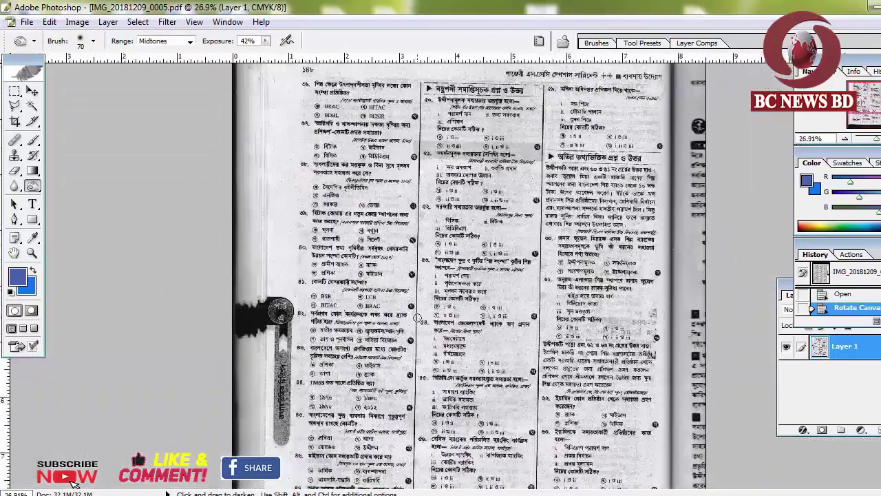
{"action": "scroll", "coordinate": [416, 318], "scroll_direction": "down", "scroll_amount": 1}
{"action": "scroll", "coordinate": [475, 275], "scroll_direction": "down", "scroll_amount": 2}
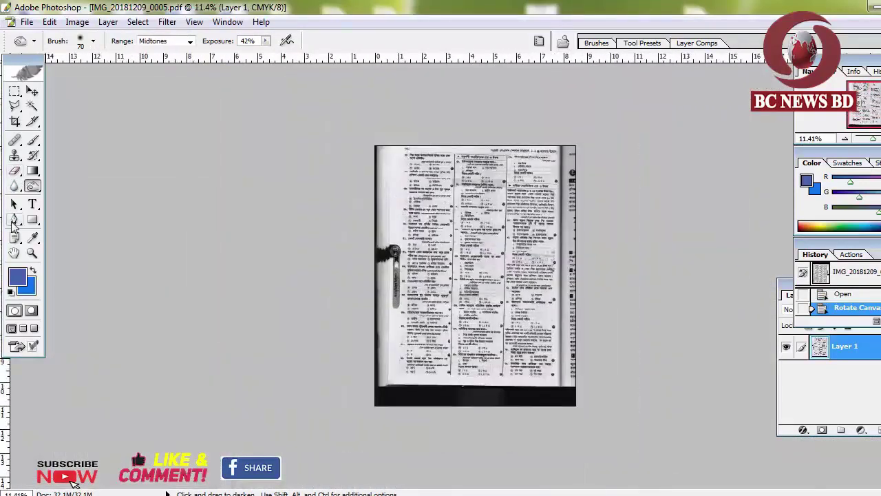
{"action": "left_click", "coordinate": [14, 220]}
{"action": "scroll", "coordinate": [324, 124], "scroll_direction": "up", "scroll_amount": 2}
{"action": "scroll", "coordinate": [324, 124], "scroll_direction": "down", "scroll_amount": 2}
Trace a closed Pen path around the page's left and bottom edges
{"action": "left_click", "coordinate": [314, 113]}
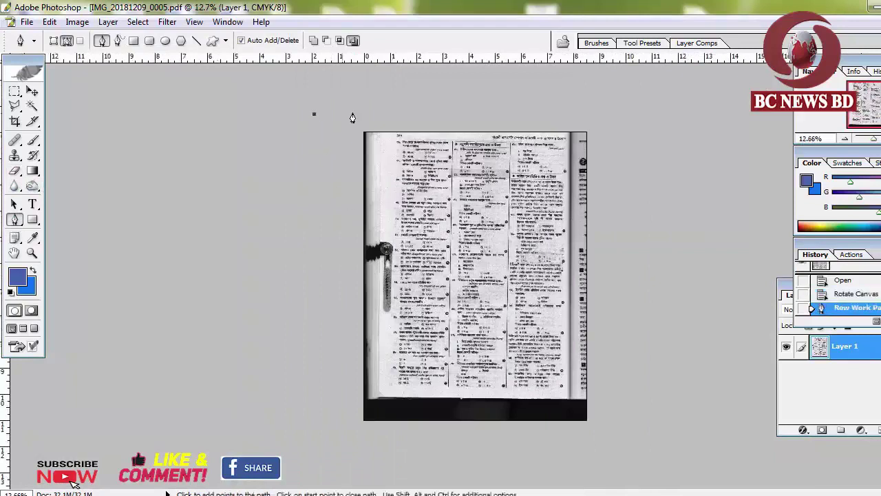
{"action": "left_click", "coordinate": [378, 112]}
{"action": "left_click", "coordinate": [384, 146]}
{"action": "left_click", "coordinate": [389, 201]}
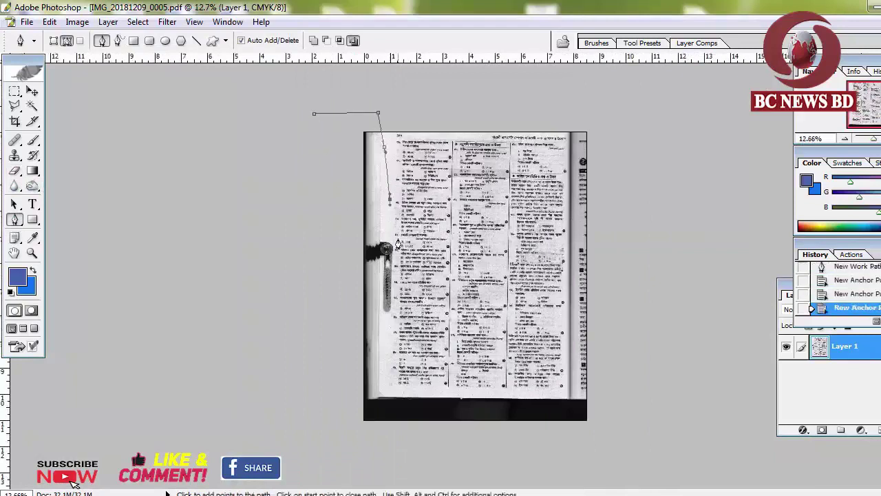
{"action": "left_click", "coordinate": [389, 333]}
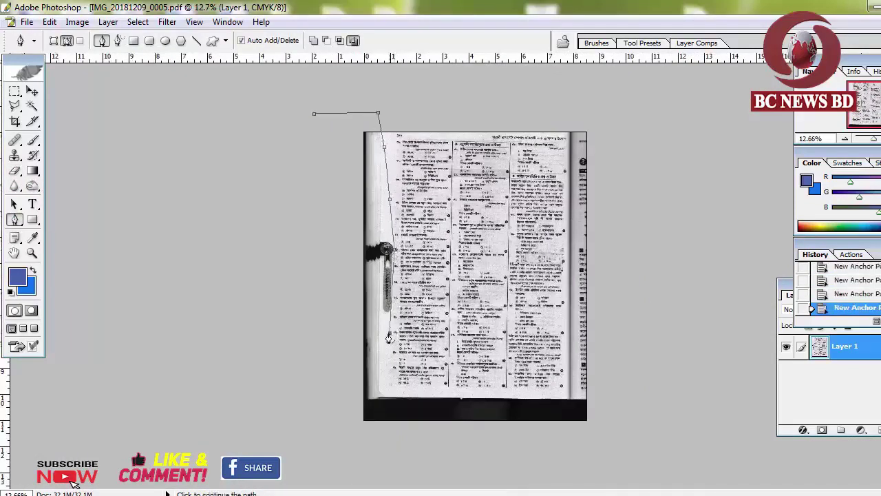
{"action": "left_click", "coordinate": [501, 398]}
{"action": "left_click", "coordinate": [618, 397]}
{"action": "left_click", "coordinate": [528, 453]}
{"action": "left_click", "coordinate": [336, 432]}
{"action": "left_click", "coordinate": [305, 370]}
{"action": "left_click", "coordinate": [301, 276]}
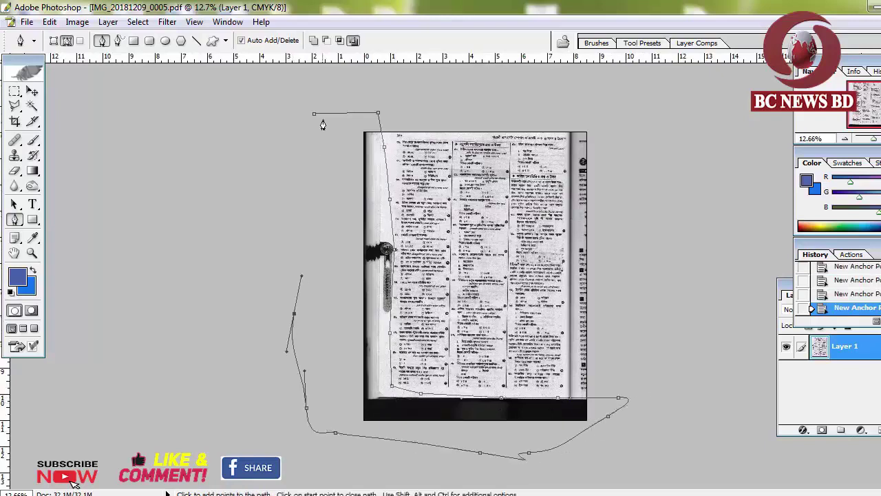
{"action": "left_click", "coordinate": [315, 115]}
Convert the path to a selection, delete the dark left and bottom border, and deselect
{"action": "right_click", "coordinate": [377, 177]}
{"action": "left_click", "coordinate": [413, 241]}
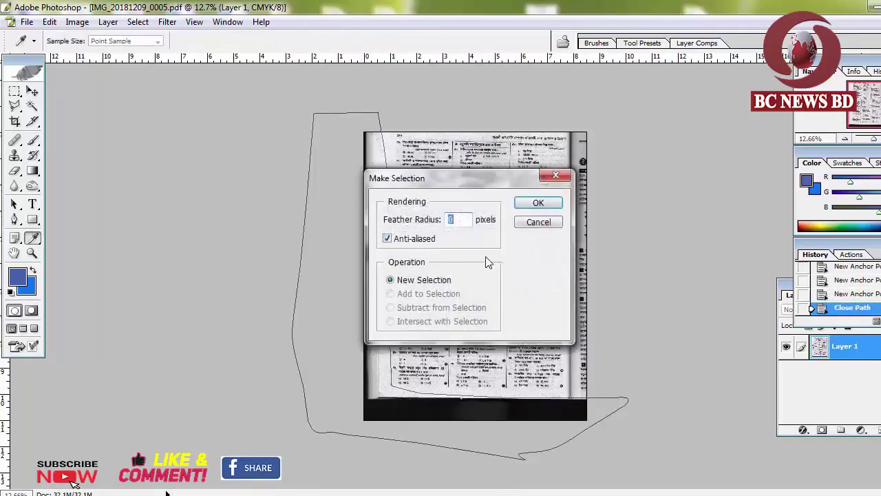
{"action": "key", "text": "Return"}
{"action": "key", "text": "Delete"}
{"action": "key", "text": "m"}
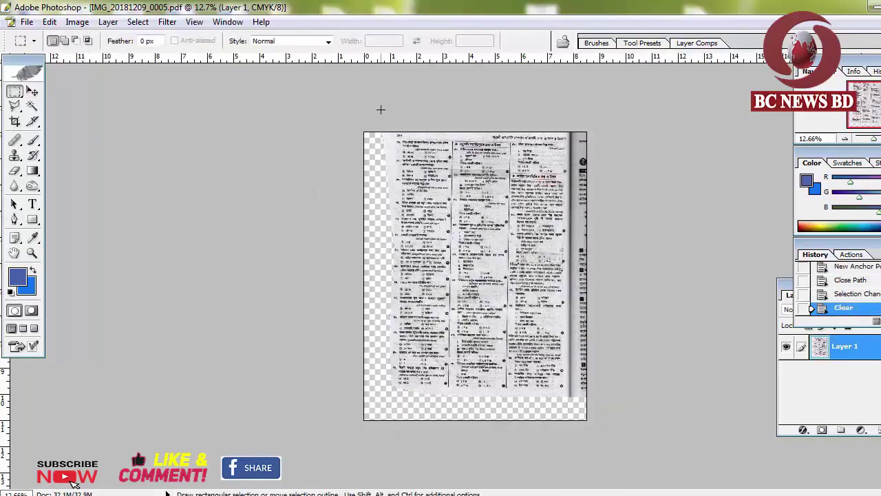
{"action": "key", "text": "ctrl+d"}
Start a second path at the page's bottom-right and trace it up the right edge
{"action": "left_click", "coordinate": [14, 219]}
{"action": "key", "text": "ctrl+0"}
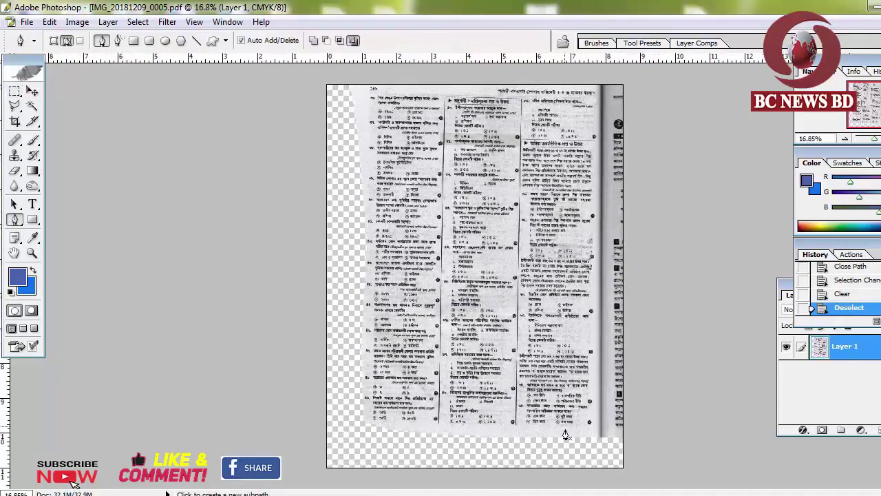
{"action": "left_click", "coordinate": [582, 446]}
{"action": "key", "text": "ctrl+plus"}
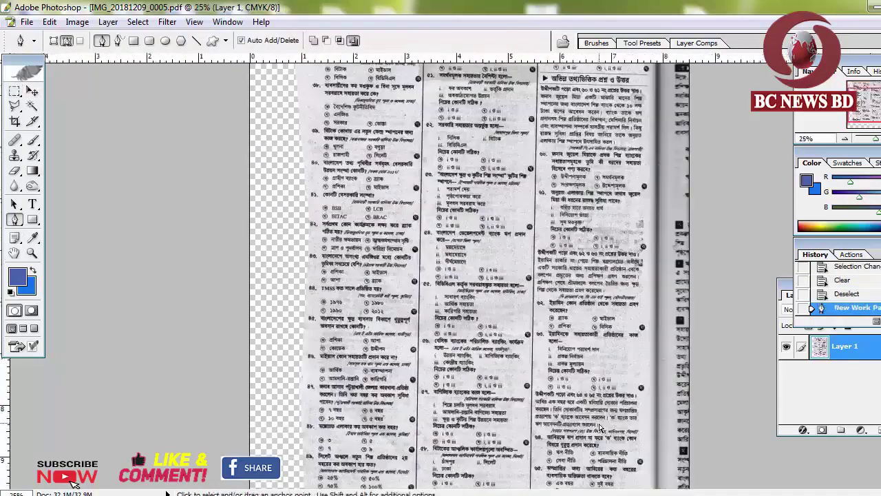
{"action": "key", "text": "ctrl+plus"}
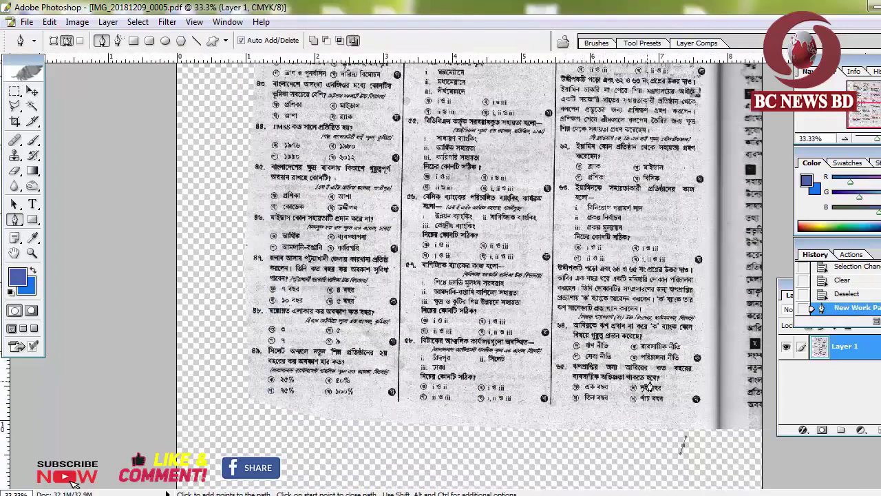
{"action": "left_click", "coordinate": [684, 400]}
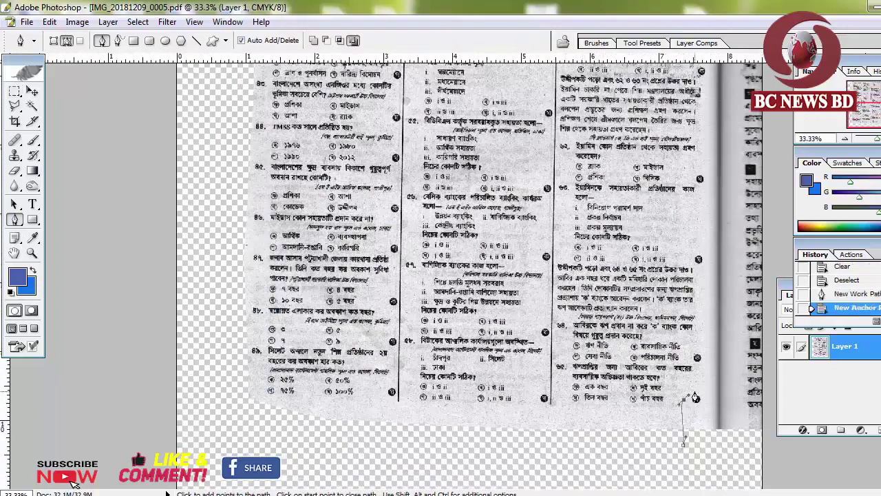
{"action": "left_click", "coordinate": [702, 376]}
{"action": "left_click", "coordinate": [699, 353]}
{"action": "left_click", "coordinate": [704, 330]}
{"action": "left_click", "coordinate": [712, 294]}
{"action": "left_click", "coordinate": [696, 267]}
{"action": "left_click", "coordinate": [675, 234]}
{"action": "left_click", "coordinate": [694, 214]}
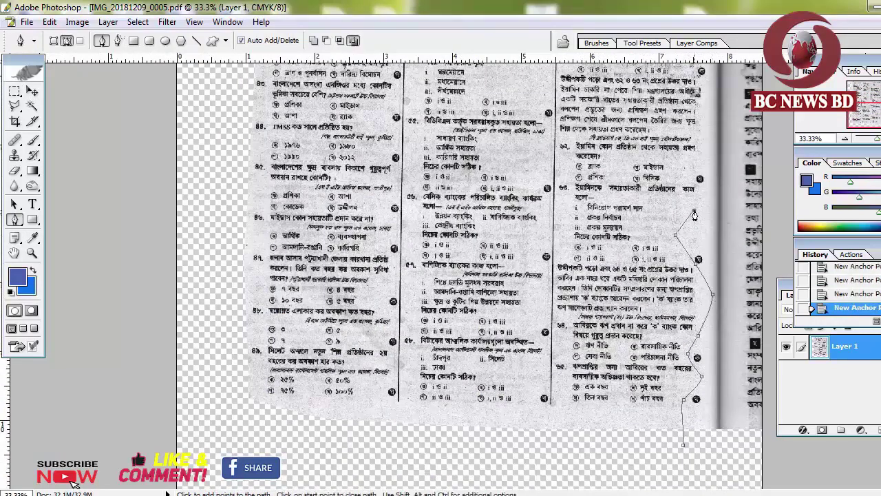
{"action": "scroll", "coordinate": [694, 164], "scroll_direction": "up", "scroll_amount": 2}
{"action": "left_click", "coordinate": [706, 199]}
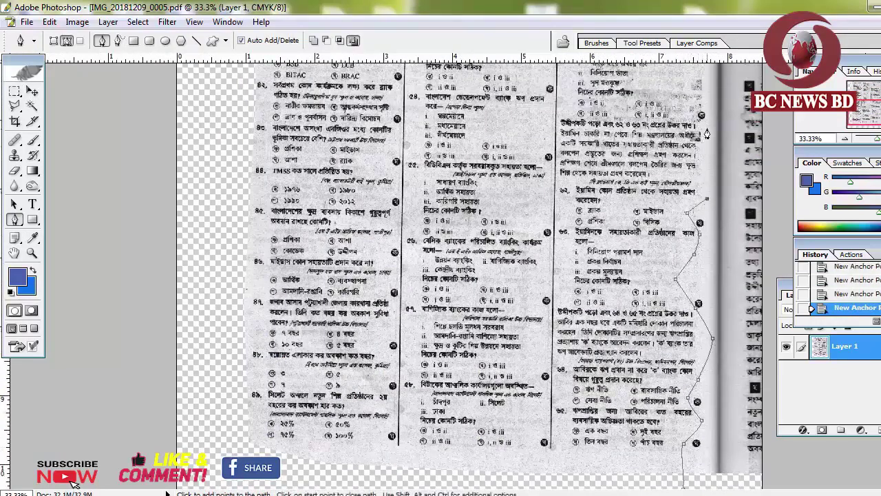
{"action": "left_click", "coordinate": [689, 113]}
{"action": "scroll", "coordinate": [695, 137], "scroll_direction": "up", "scroll_amount": 2}
{"action": "left_click", "coordinate": [698, 153]}
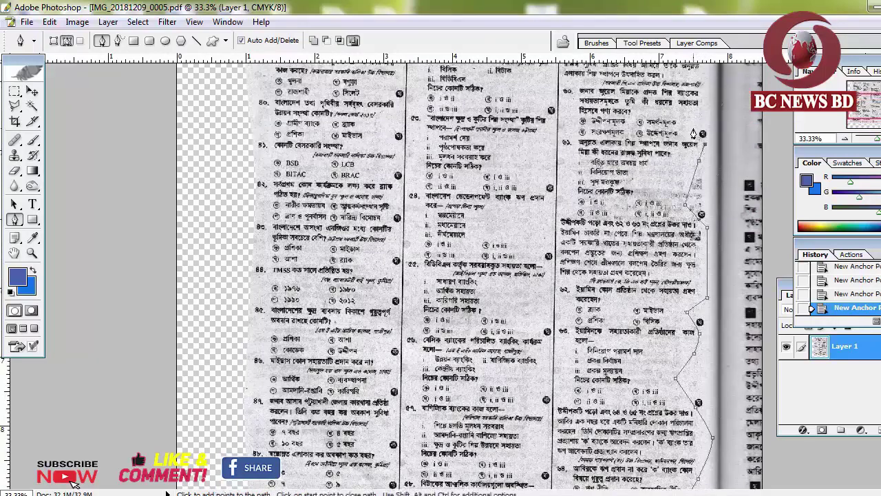
{"action": "left_click", "coordinate": [718, 104]}
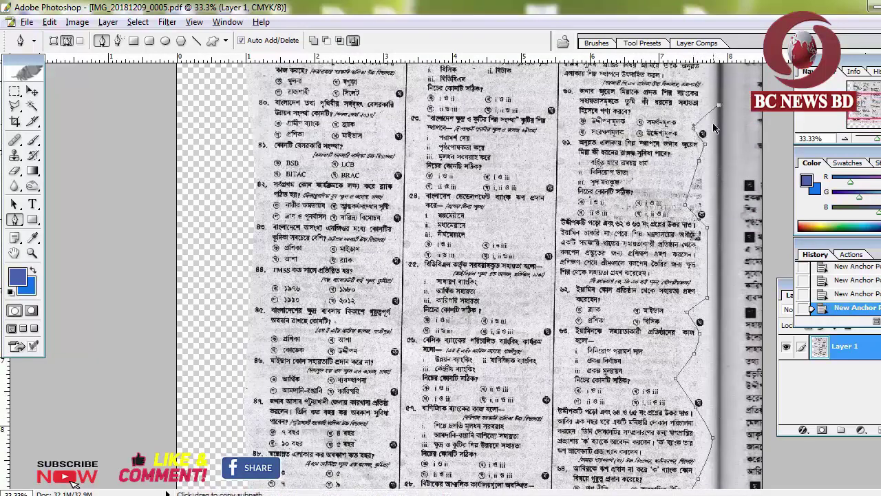
Continue the outline across the top edge and close the path around the page
{"action": "scroll", "coordinate": [713, 138], "scroll_direction": "up", "scroll_amount": 1}
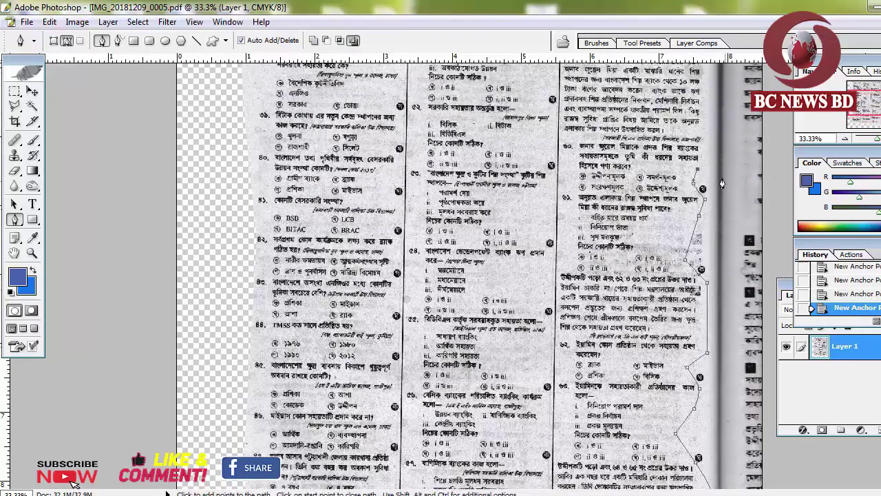
{"action": "scroll", "coordinate": [710, 165], "scroll_direction": "up", "scroll_amount": 1}
{"action": "scroll", "coordinate": [709, 122], "scroll_direction": "up", "scroll_amount": 1}
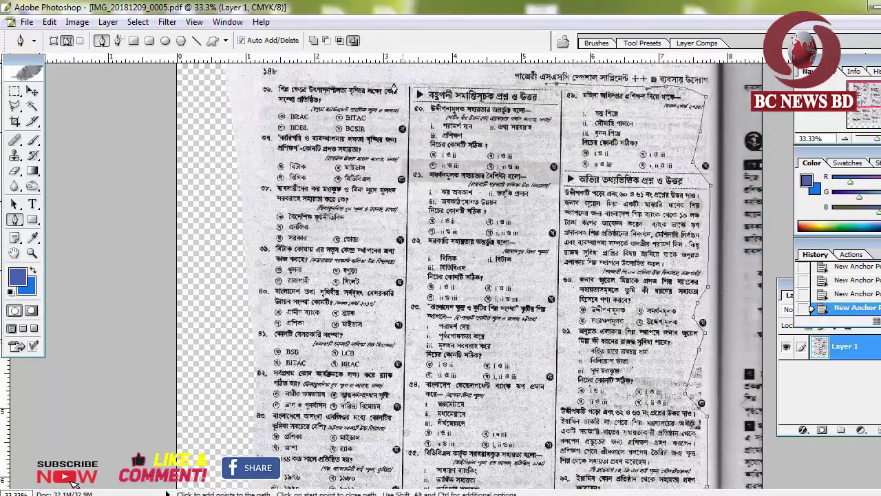
{"action": "left_click", "coordinate": [236, 82]}
{"action": "key", "text": "ctrl+minus"}
{"action": "key", "text": "ctrl+minus"}
{"action": "key", "text": "ctrl+minus"}
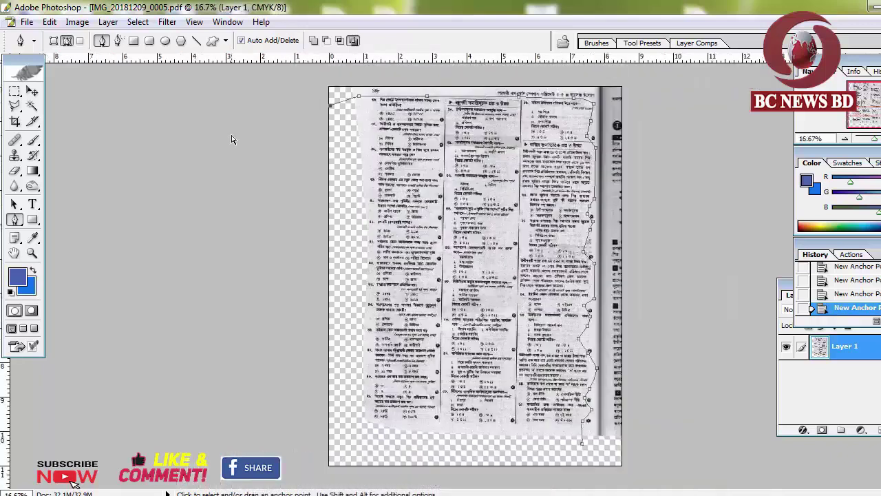
{"action": "left_click", "coordinate": [275, 136]}
{"action": "left_click", "coordinate": [357, 111]}
{"action": "left_click", "coordinate": [545, 116]}
{"action": "left_click", "coordinate": [637, 180]}
{"action": "left_click_drag", "start_coordinate": [562, 373], "coordinate": [614, 360]}
{"action": "left_click", "coordinate": [527, 366]}
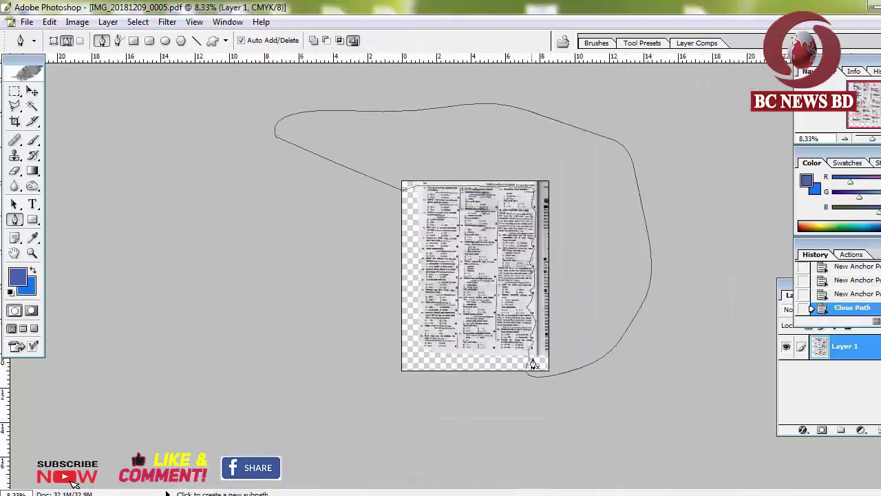
Turn the outline into a selection, delete everything outside the page, and deselect
{"action": "right_click", "coordinate": [538, 214]}
{"action": "left_click", "coordinate": [589, 278]}
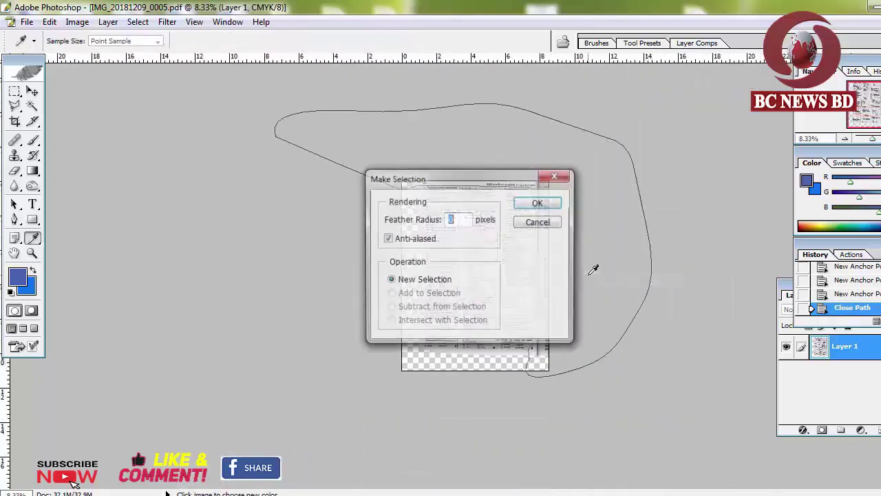
{"action": "key", "text": "Return"}
{"action": "key", "text": "Delete"}
{"action": "scroll", "coordinate": [641, 319], "scroll_direction": "up", "scroll_amount": 3}
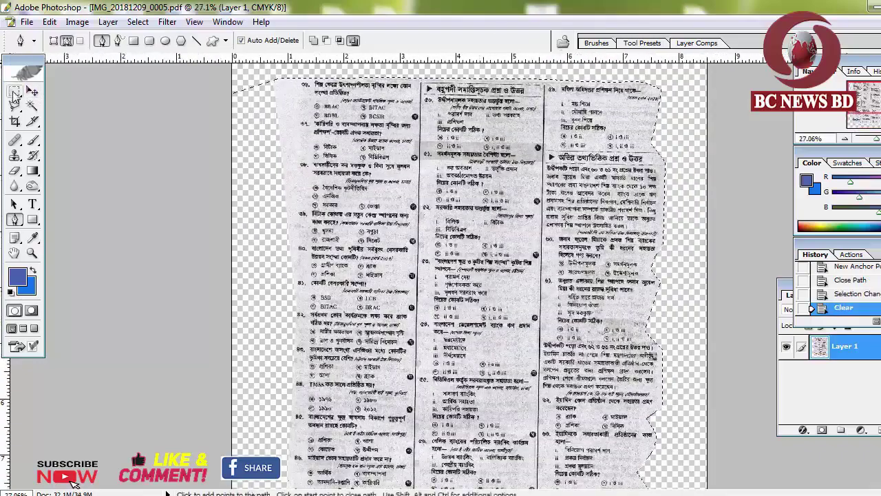
{"action": "left_click", "coordinate": [15, 91]}
{"action": "left_click", "coordinate": [420, 236]}
Box and delete the first circled answer marks near the top of the left column
{"action": "scroll", "coordinate": [420, 235], "scroll_direction": "down", "scroll_amount": 2}
{"action": "scroll", "coordinate": [421, 235], "scroll_direction": "up", "scroll_amount": 2}
{"action": "scroll", "coordinate": [421, 235], "scroll_direction": "up", "scroll_amount": 3}
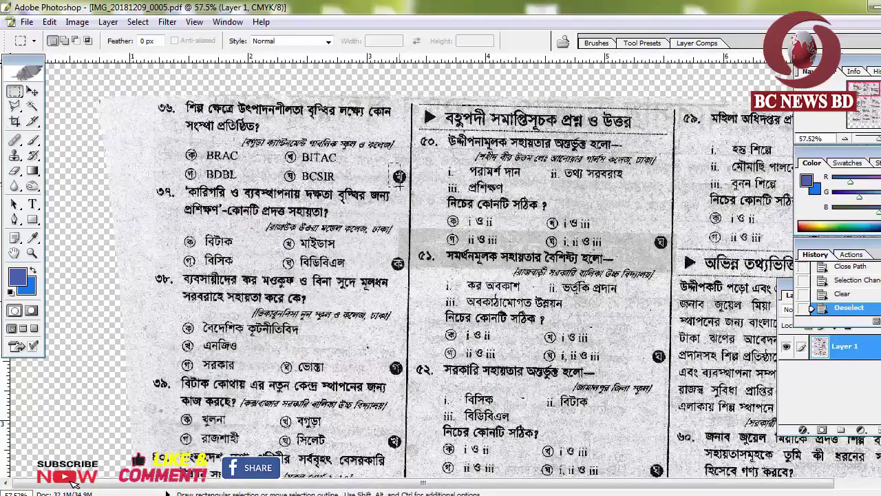
{"action": "left_click_drag", "start_coordinate": [402, 187], "coordinate": [403, 186]}
{"action": "key", "text": "Delete"}
{"action": "scroll", "coordinate": [400, 207], "scroll_direction": "down", "scroll_amount": 2}
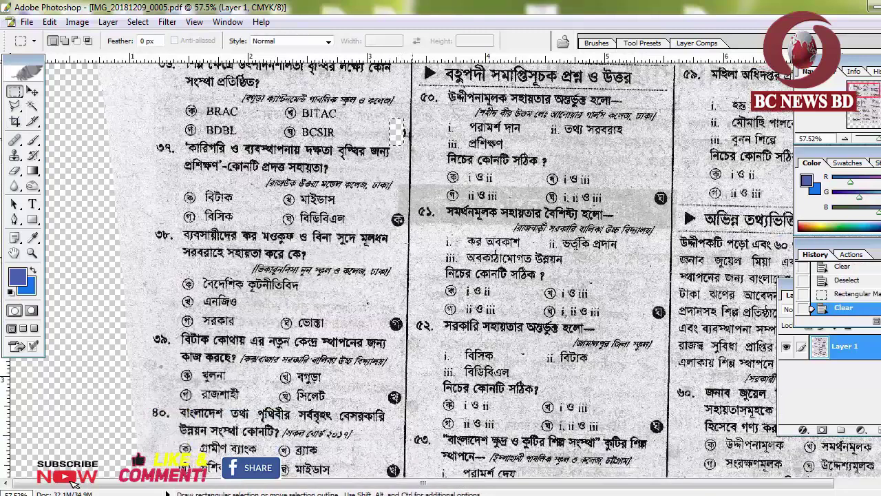
{"action": "scroll", "coordinate": [393, 137], "scroll_direction": "down", "scroll_amount": 3}
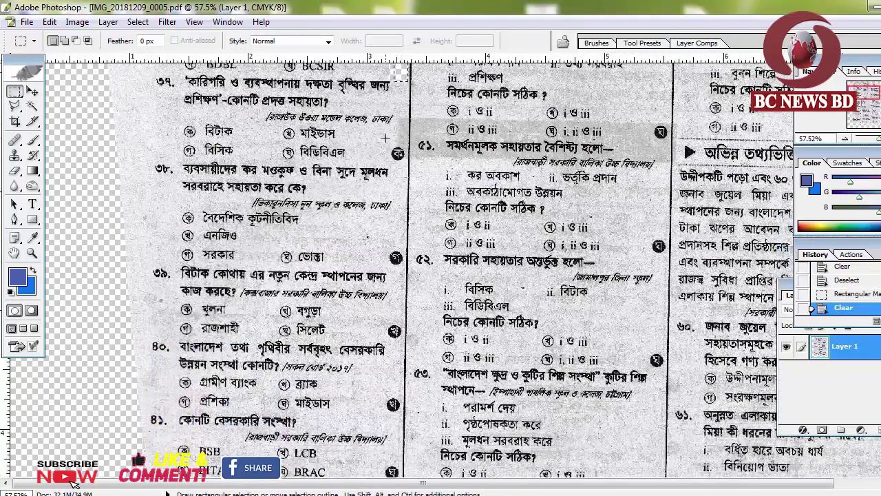
{"action": "left_click_drag", "start_coordinate": [403, 169], "coordinate": [406, 173]}
{"action": "key", "text": "Delete"}
{"action": "scroll", "coordinate": [386, 161], "scroll_direction": "down", "scroll_amount": 4}
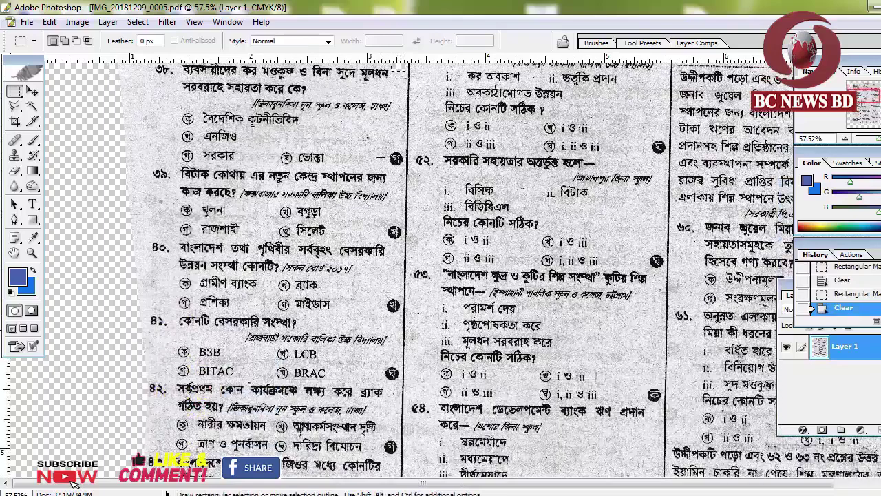
{"action": "key", "text": "Delete"}
{"action": "scroll", "coordinate": [389, 139], "scroll_direction": "down", "scroll_amount": 5}
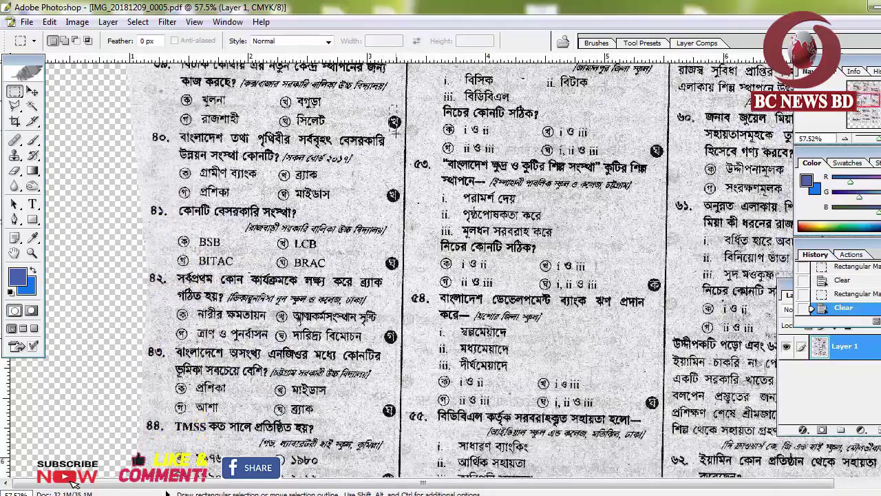
{"action": "key", "text": "Delete"}
Erase the next circled marks further down the left column to transparency
{"action": "left_click", "coordinate": [385, 180]}
{"action": "left_click_drag", "start_coordinate": [384, 181], "coordinate": [398, 211]}
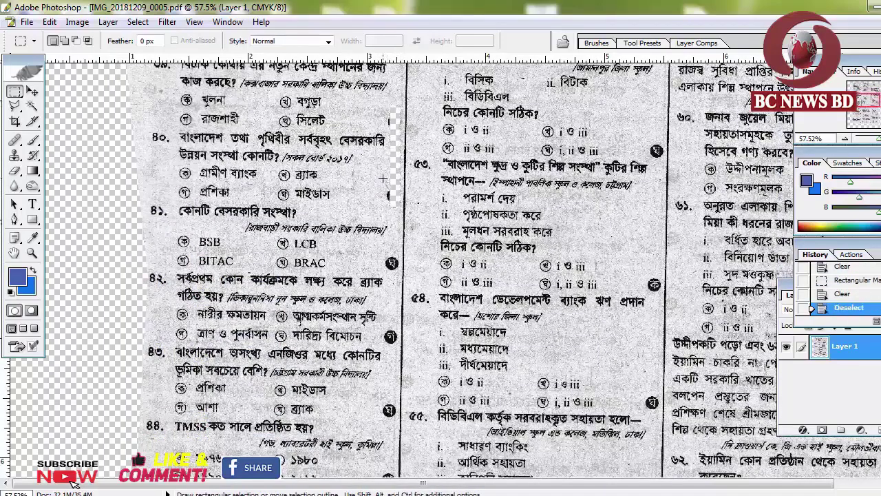
{"action": "key", "text": "Delete"}
{"action": "scroll", "coordinate": [398, 211], "scroll_direction": "down", "scroll_amount": 5}
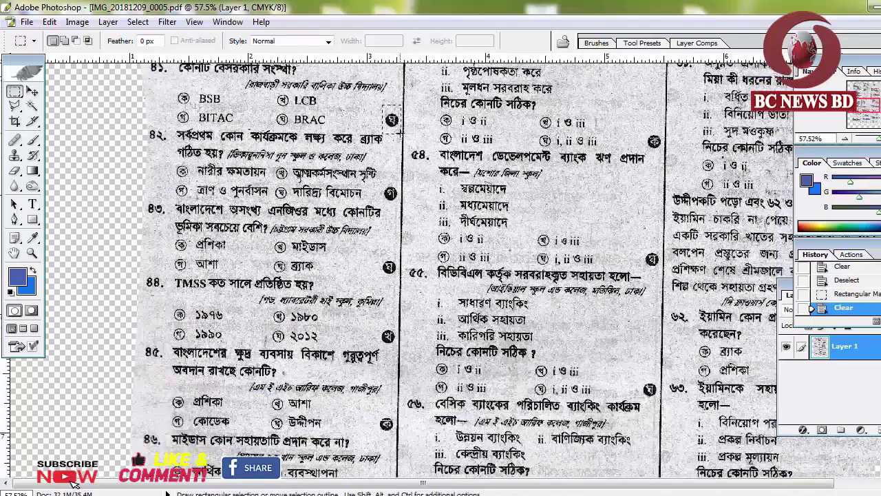
{"action": "key", "text": "Delete"}
{"action": "key", "text": "Delete"}
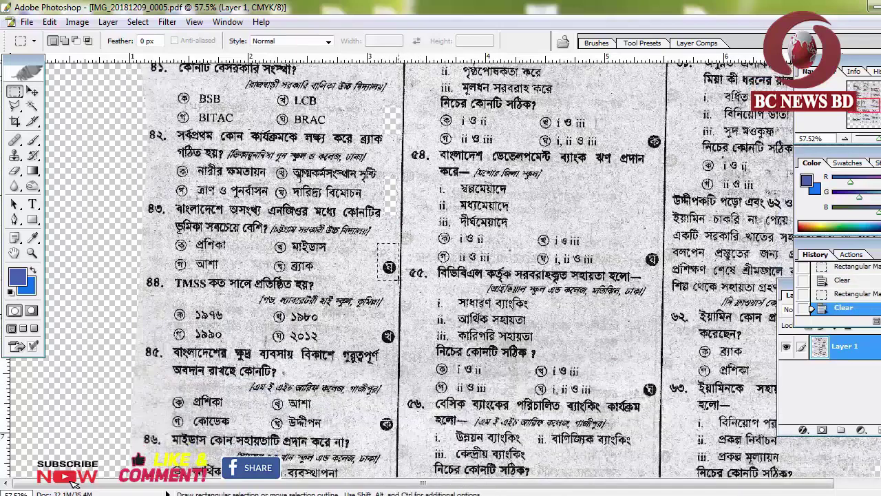
{"action": "key", "text": "Delete"}
{"action": "scroll", "coordinate": [399, 278], "scroll_direction": "down", "scroll_amount": 5}
{"action": "key", "text": "Delete"}
{"action": "mouse_move", "coordinate": [377, 184]}
{"action": "left_mouse_down"}
{"action": "mouse_move", "coordinate": [404, 220]}
{"action": "mouse_move", "coordinate": [394, 266]}
{"action": "left_mouse_up"}
{"action": "scroll", "coordinate": [403, 219], "scroll_direction": "down", "scroll_amount": 4}
Erase the lower circled marks and the small mark at the column bottom
{"action": "key", "text": "Delete"}
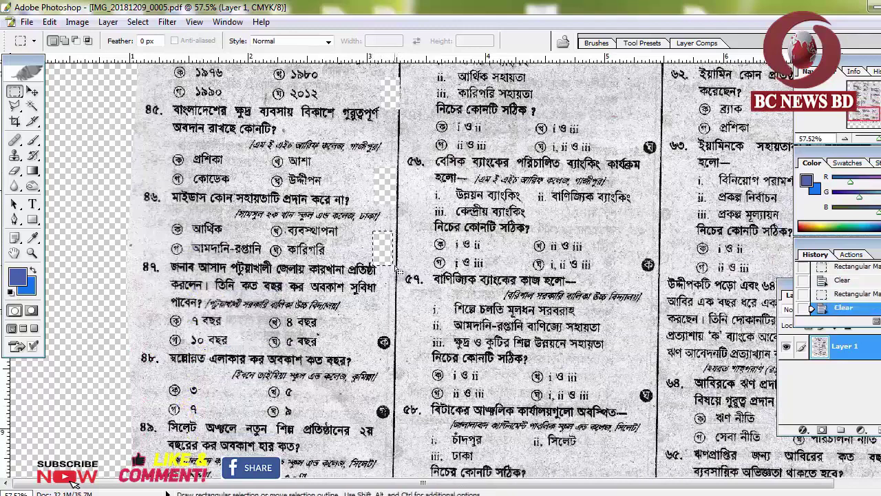
{"action": "scroll", "coordinate": [375, 227], "scroll_direction": "down", "scroll_amount": 3}
{"action": "mouse_move", "coordinate": [374, 205]}
{"action": "left_mouse_down"}
{"action": "mouse_move", "coordinate": [401, 248]}
{"action": "mouse_move", "coordinate": [396, 315]}
{"action": "left_mouse_up"}
{"action": "key", "text": "Delete"}
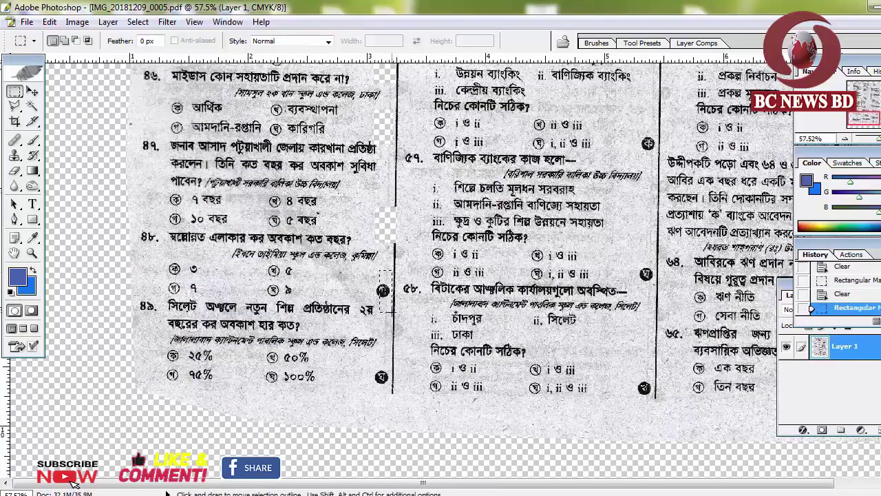
{"action": "key", "text": "Delete"}
{"action": "key", "text": "ctrl+d"}
{"action": "left_click_drag", "start_coordinate": [371, 278], "coordinate": [382, 299]}
{"action": "key", "text": "Delete"}
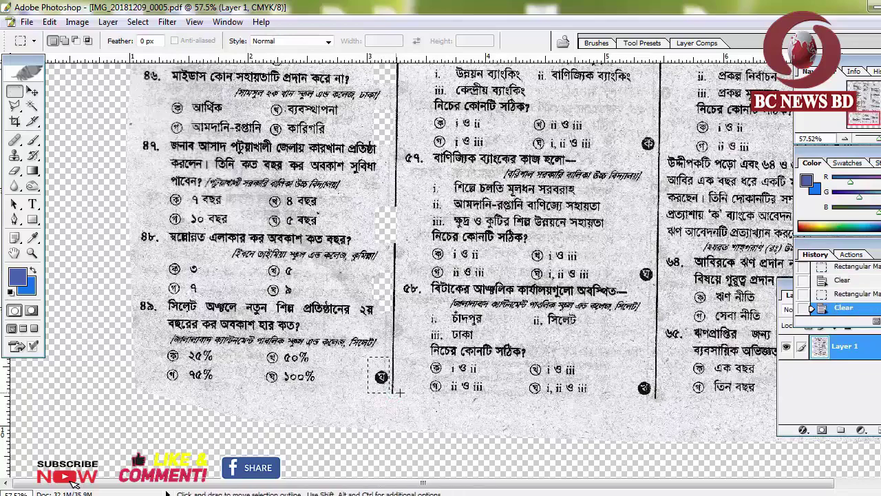
{"action": "key", "text": "Delete"}
Zoom out slightly and erase the circled marks in the right column
{"action": "scroll", "coordinate": [587, 431], "scroll_direction": "up", "scroll_amount": 2}
{"action": "scroll", "coordinate": [586, 430], "scroll_direction": "up", "scroll_amount": 2}
{"action": "key", "text": "ctrl+minus"}
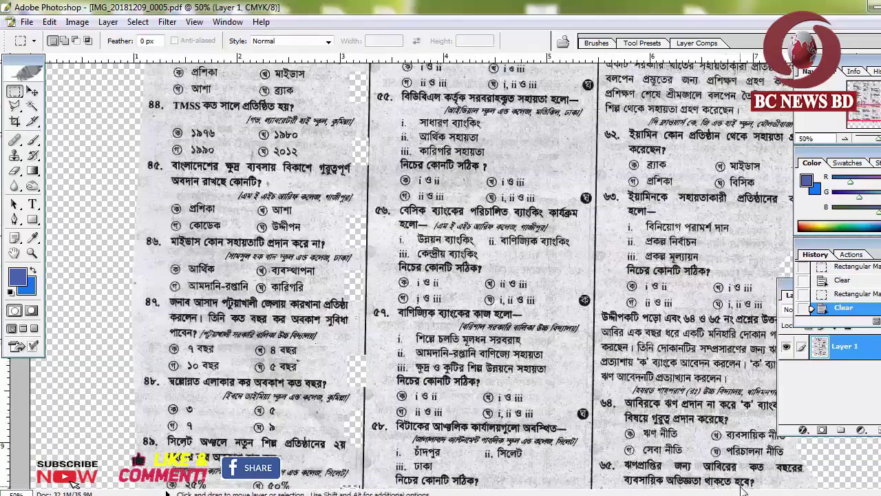
{"action": "scroll", "coordinate": [551, 344], "scroll_direction": "down", "scroll_amount": 2}
{"action": "scroll", "coordinate": [550, 344], "scroll_direction": "down", "scroll_amount": 2}
{"action": "left_click_drag", "start_coordinate": [570, 244], "coordinate": [586, 262]}
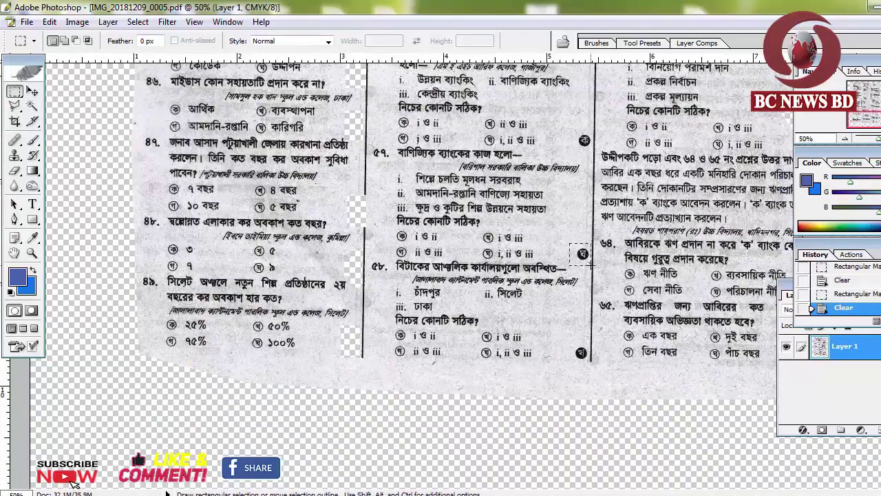
{"action": "key", "text": "Delete"}
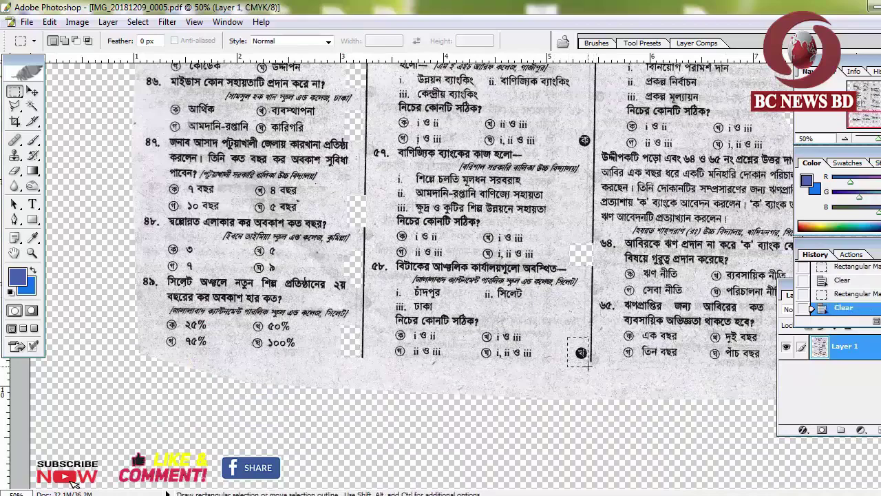
{"action": "key", "text": "Delete"}
{"action": "scroll", "coordinate": [587, 365], "scroll_direction": "up", "scroll_amount": 2}
{"action": "key", "text": "Delete"}
{"action": "scroll", "coordinate": [581, 149], "scroll_direction": "up", "scroll_amount": 2}
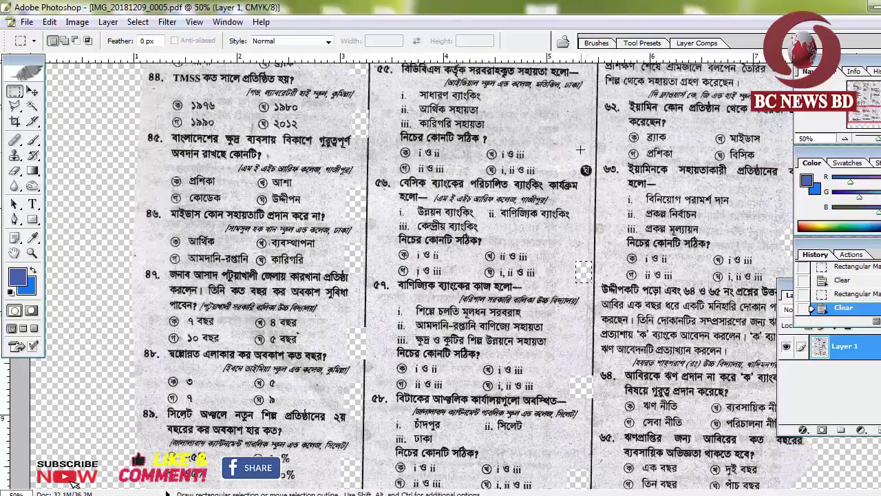
{"action": "key", "text": "Delete"}
Work up the right column, erasing the remaining circled marks including one near the edge
{"action": "scroll", "coordinate": [589, 177], "scroll_direction": "up", "scroll_amount": 4}
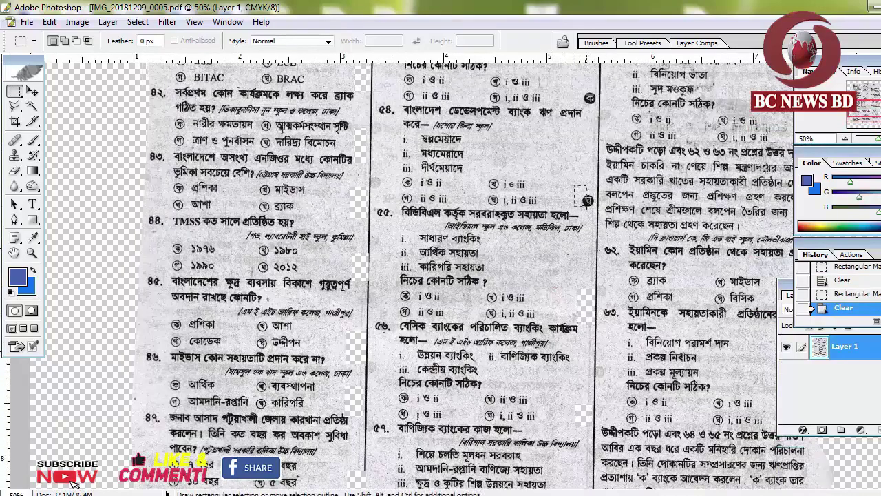
{"action": "key", "text": "Delete"}
{"action": "scroll", "coordinate": [581, 157], "scroll_direction": "up", "scroll_amount": 2}
{"action": "key", "text": "Delete"}
{"action": "scroll", "coordinate": [584, 178], "scroll_direction": "up", "scroll_amount": 2}
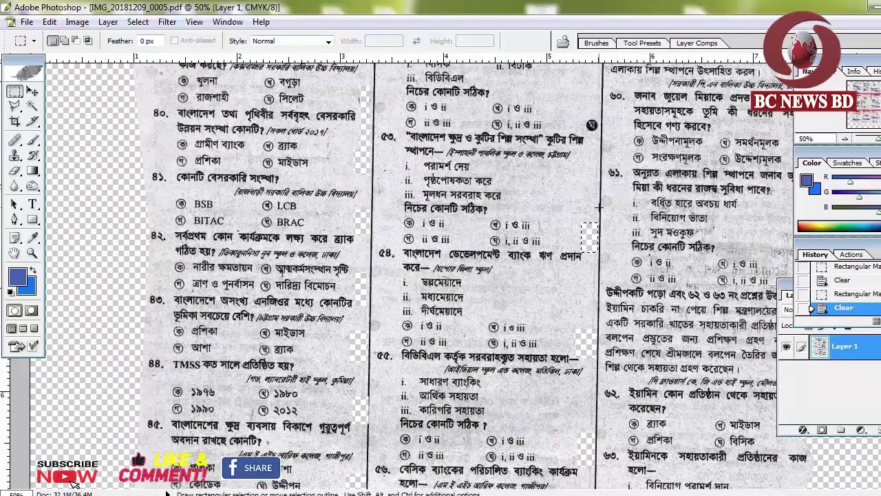
{"action": "scroll", "coordinate": [583, 179], "scroll_direction": "up", "scroll_amount": 2}
{"action": "key", "text": "Delete"}
{"action": "scroll", "coordinate": [602, 215], "scroll_direction": "up", "scroll_amount": 2}
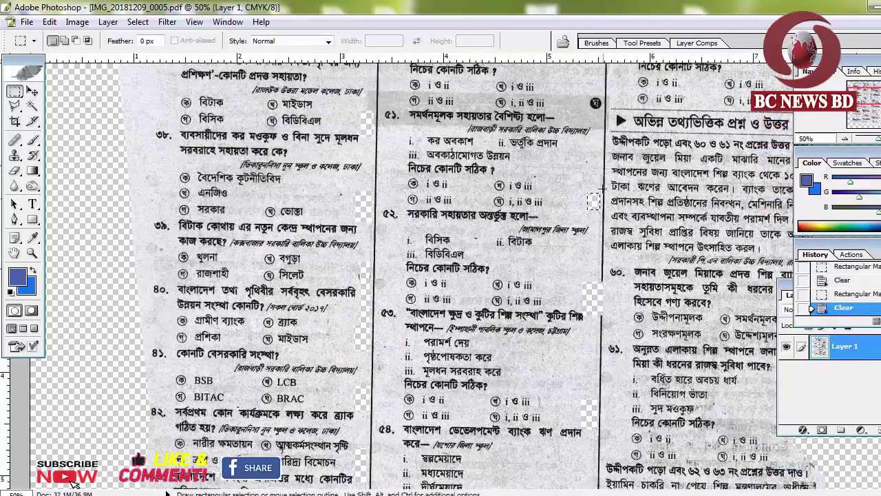
{"action": "scroll", "coordinate": [594, 169], "scroll_direction": "up", "scroll_amount": 2}
{"action": "left_click_drag", "start_coordinate": [586, 130], "coordinate": [606, 163]}
{"action": "key", "text": "Delete"}
Scroll back up the page and attempt a Levels adjustment
{"action": "scroll", "coordinate": [605, 165], "scroll_direction": "up", "scroll_amount": 2}
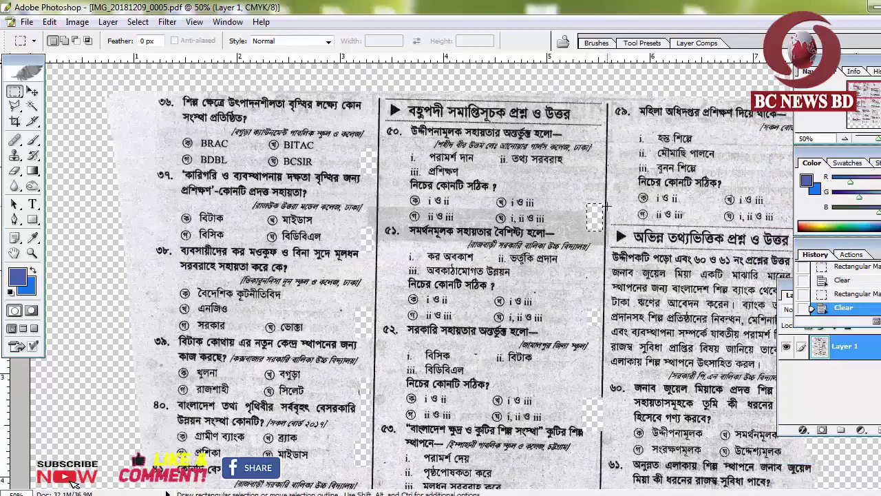
{"action": "scroll", "coordinate": [475, 146], "scroll_direction": "down", "scroll_amount": 3}
{"action": "scroll", "coordinate": [475, 146], "scroll_direction": "up", "scroll_amount": 2}
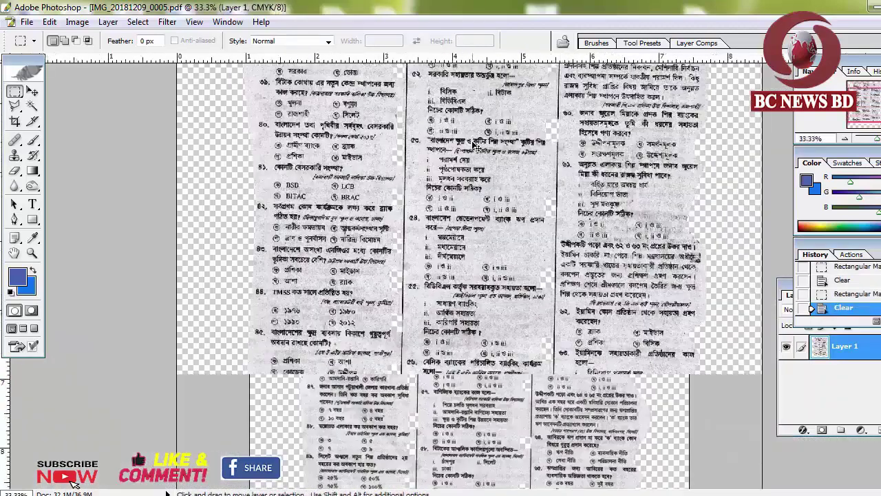
{"action": "scroll", "coordinate": [475, 146], "scroll_direction": "up", "scroll_amount": 1}
{"action": "key", "text": "ctrl+l"}
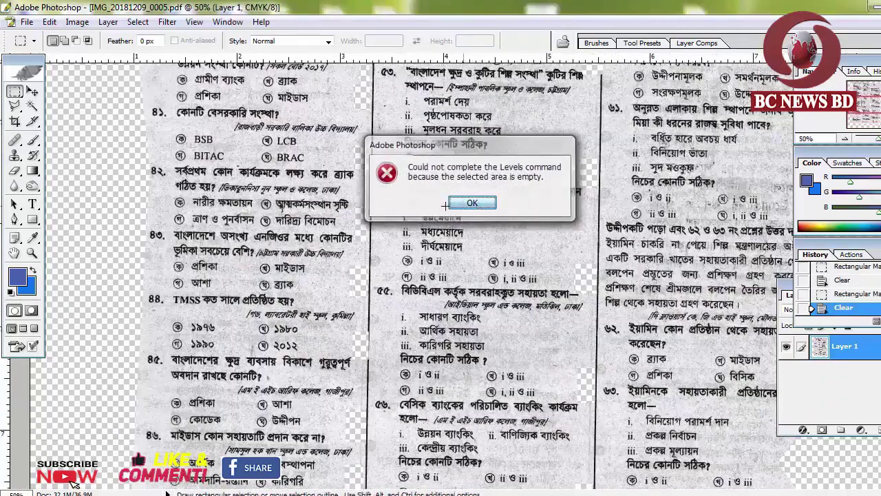
Dismiss the empty-selection warnings from repeated Levels attempts and zoom out on the page
{"action": "left_click", "coordinate": [474, 201]}
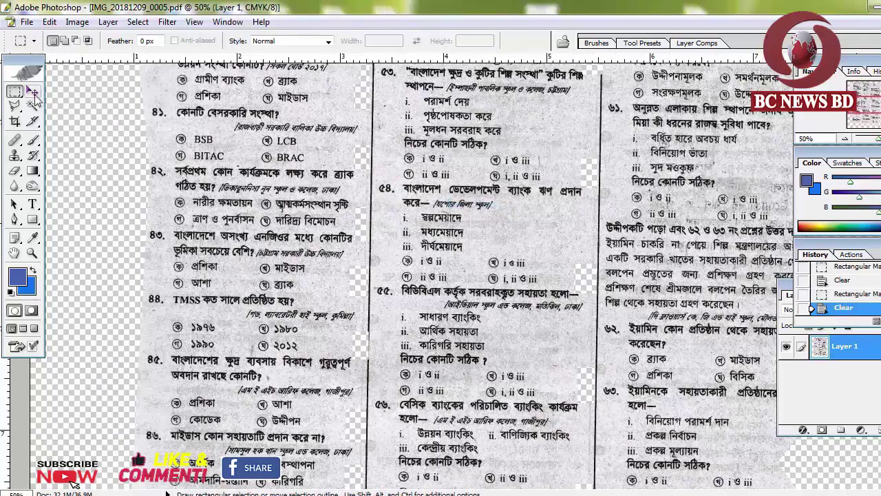
{"action": "left_click", "coordinate": [32, 92]}
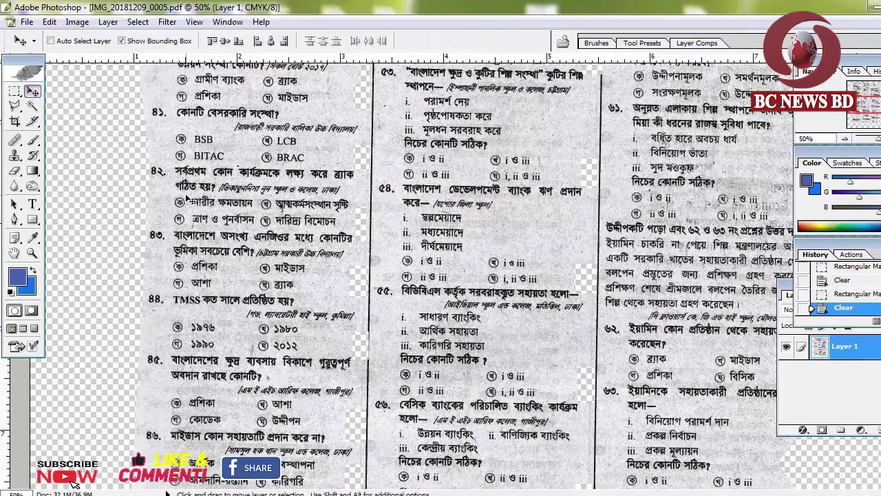
{"action": "key", "text": "ctrl+l"}
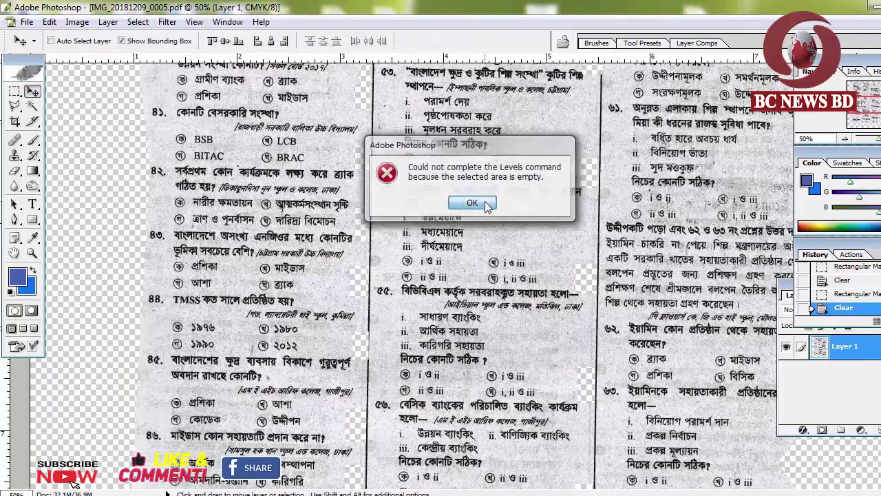
{"action": "left_click", "coordinate": [473, 200]}
{"action": "key", "text": "ctrl+minus"}
{"action": "key", "text": "ctrl+minus"}
{"action": "key", "text": "ctrl+minus"}
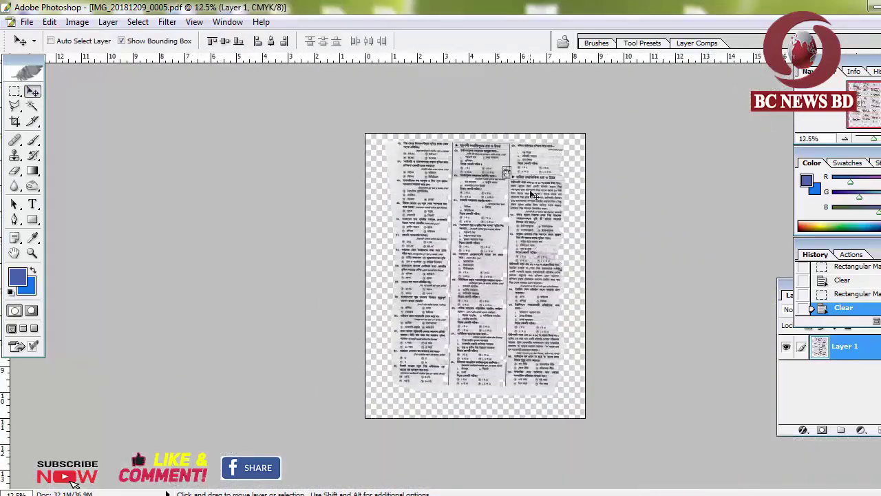
{"action": "scroll", "coordinate": [534, 196], "scroll_direction": "up", "scroll_amount": 3}
{"action": "scroll", "coordinate": [534, 197], "scroll_direction": "up", "scroll_amount": 2}
{"action": "scroll", "coordinate": [534, 196], "scroll_direction": "down", "scroll_amount": 4}
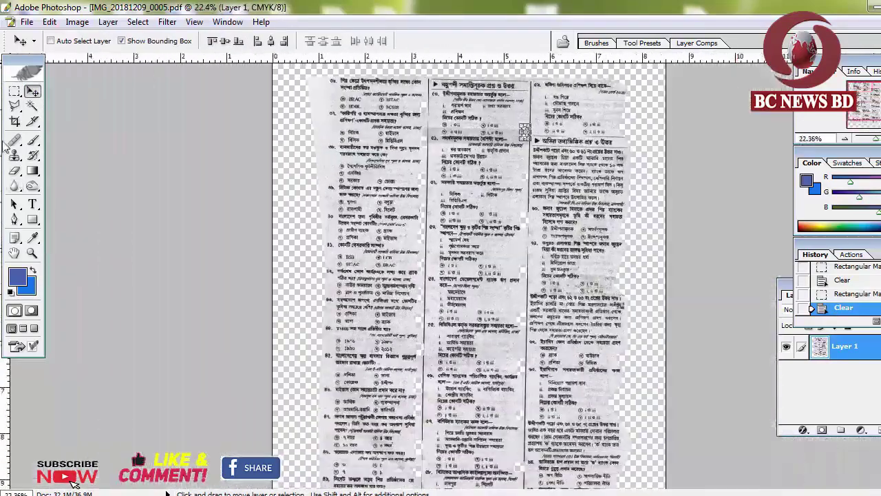
Deselect with Ctrl+D, switch to the Move tool and open Levels for the whole page
{"action": "key", "text": "m"}
{"action": "key", "text": "ctrl+d"}
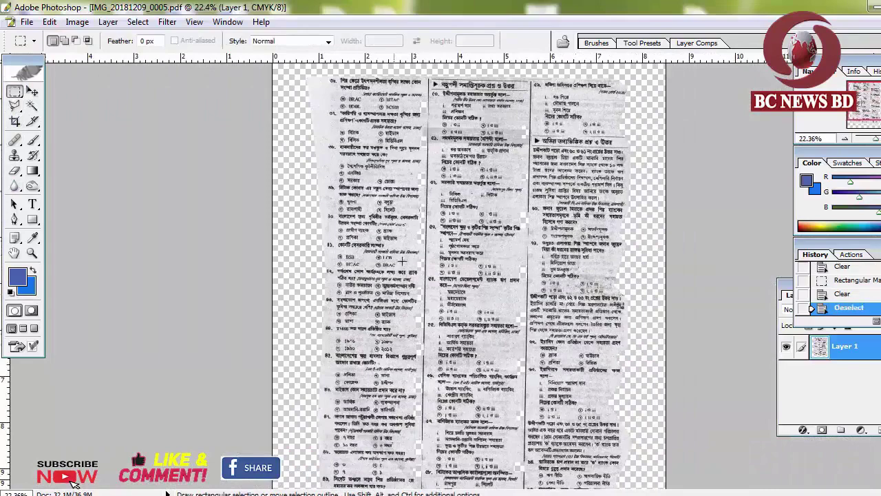
{"action": "scroll", "coordinate": [402, 260], "scroll_direction": "down", "scroll_amount": 3}
{"action": "left_click", "coordinate": [35, 93]}
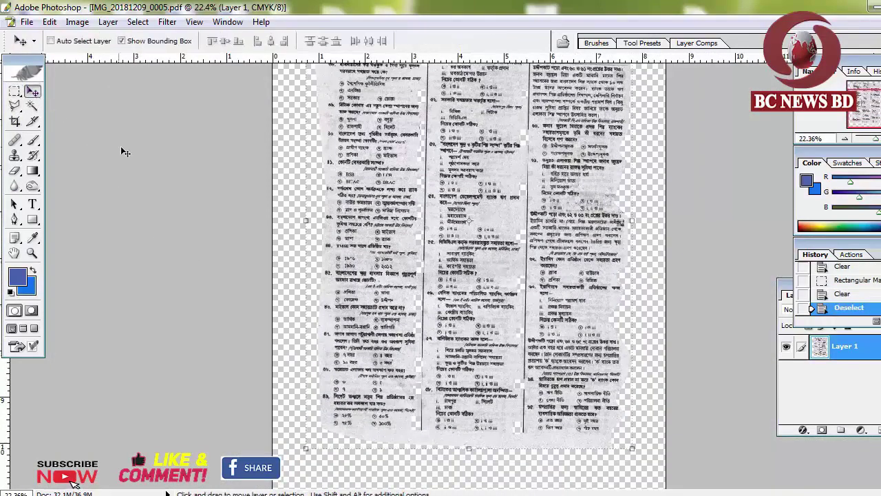
{"action": "key", "text": "ctrl+l"}
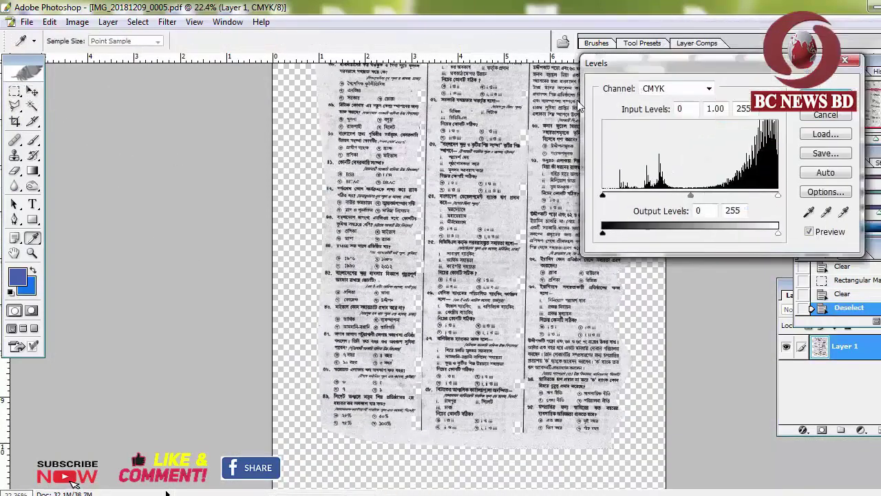
{"action": "mouse_move", "coordinate": [735, 34]}
{"action": "left_mouse_down"}
{"action": "mouse_move", "coordinate": [680, 176]}
{"action": "mouse_move", "coordinate": [655, 181]}
{"action": "left_mouse_up"}
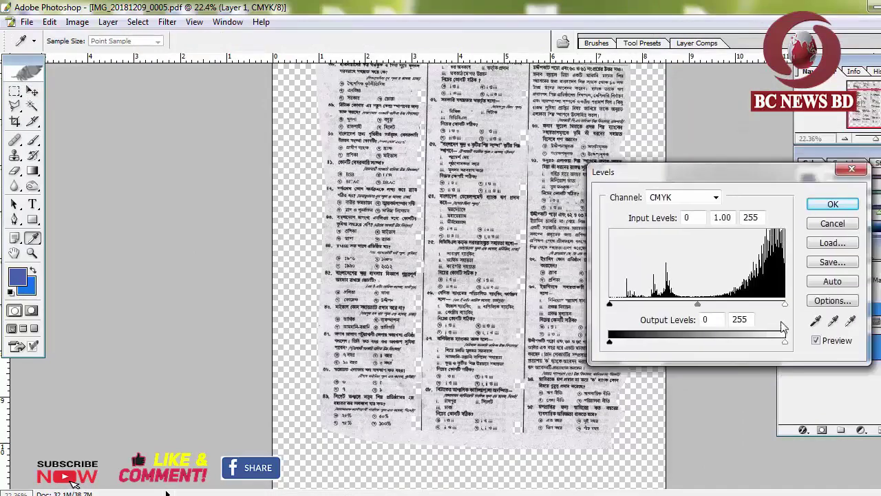
{"action": "left_click_drag", "start_coordinate": [785, 304], "coordinate": [733, 305]}
{"action": "key", "text": "ctrl+plus"}
{"action": "key", "text": "ctrl+plus"}
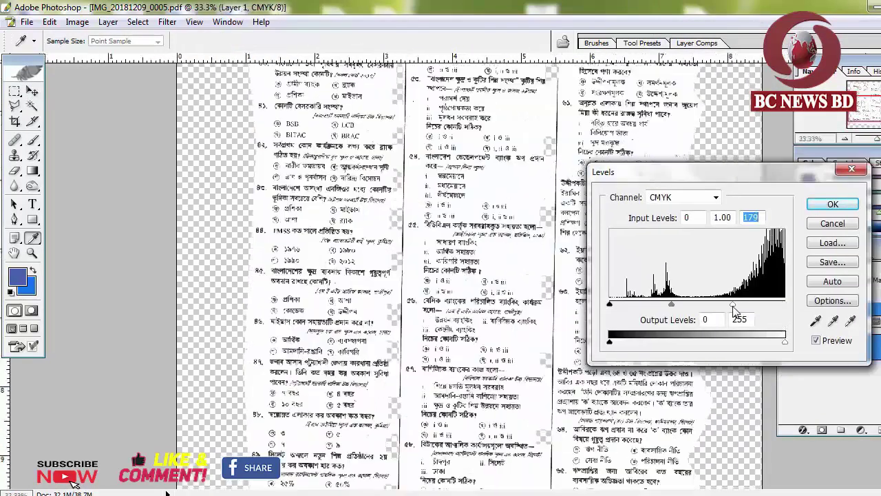
{"action": "key", "text": "ctrl+plus"}
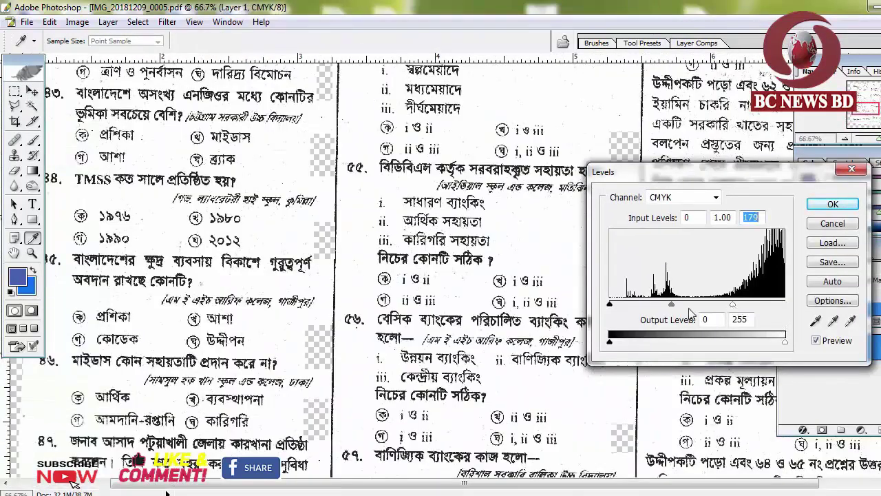
{"action": "mouse_move", "coordinate": [671, 304]}
{"action": "left_mouse_down"}
{"action": "mouse_move", "coordinate": [630, 303]}
{"action": "mouse_move", "coordinate": [738, 305]}
{"action": "left_mouse_up"}
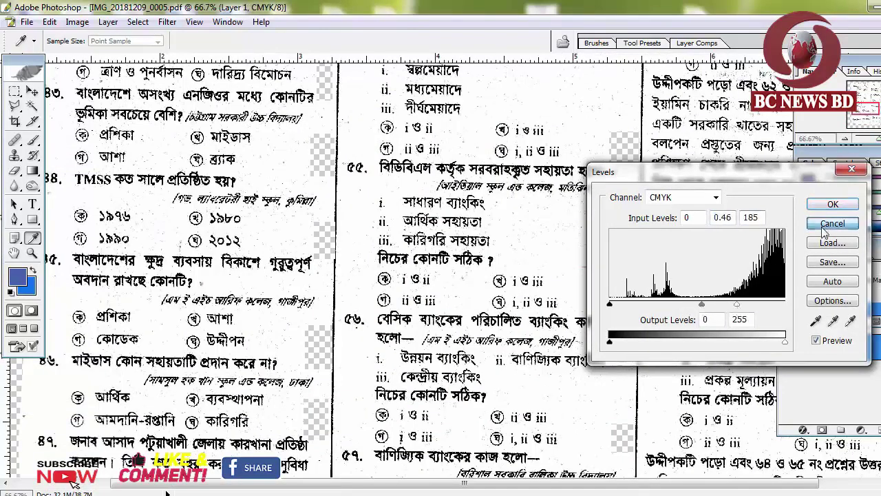
{"action": "left_click", "coordinate": [833, 223]}
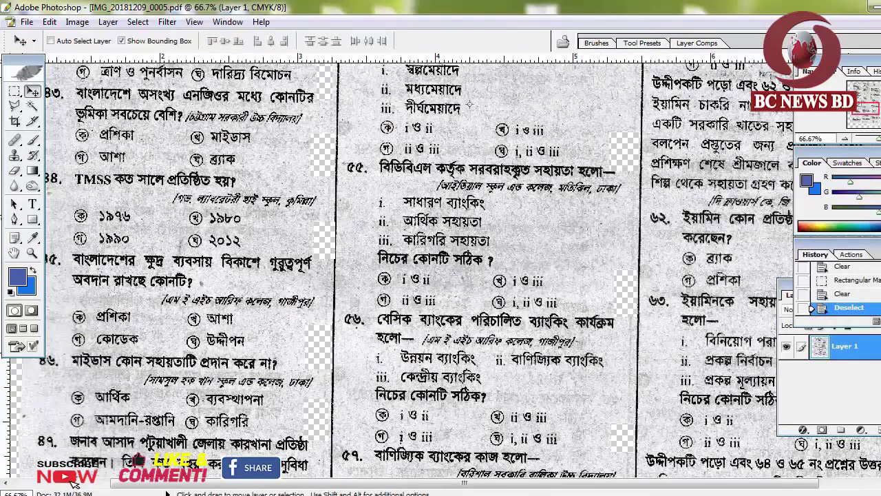
Desaturate the scan, then apply Levels with gamma 0.55 and white input 178
{"action": "left_click", "coordinate": [77, 23]}
{"action": "mouse_move", "coordinate": [108, 58]}
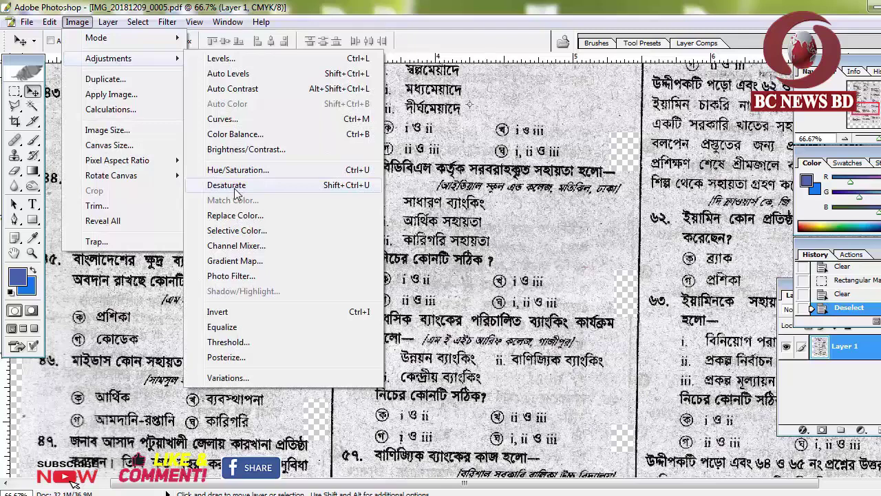
{"action": "left_click", "coordinate": [237, 187]}
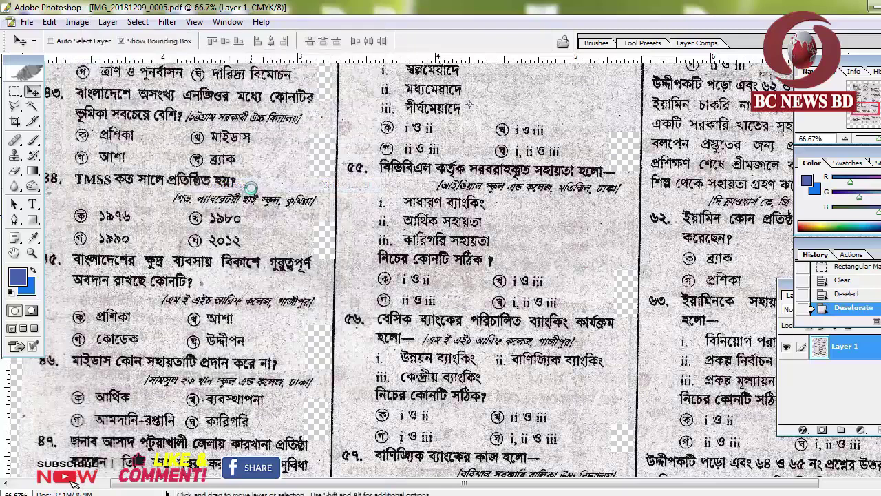
{"action": "key", "text": "ctrl+l"}
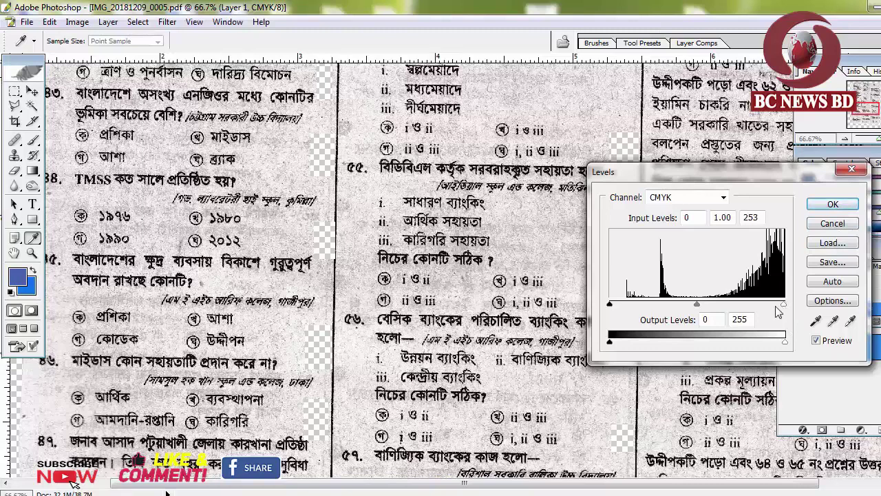
{"action": "left_click_drag", "start_coordinate": [776, 308], "coordinate": [731, 314]}
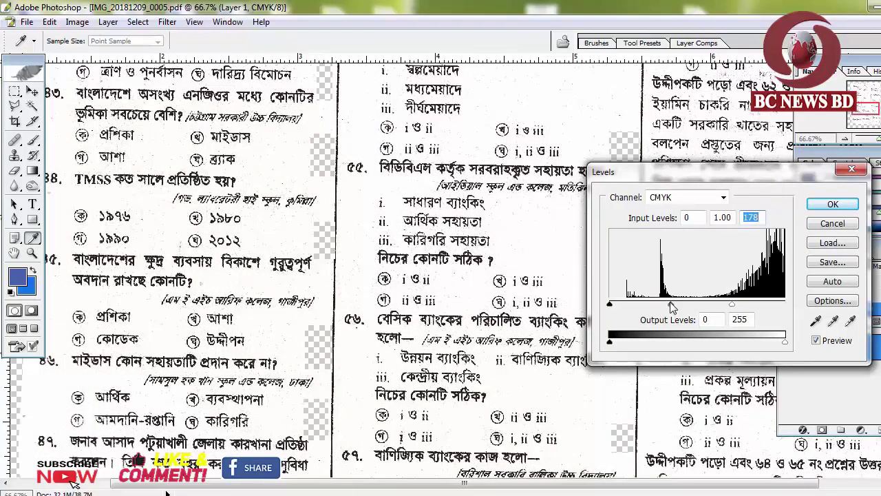
{"action": "mouse_move", "coordinate": [671, 307]}
{"action": "left_mouse_down"}
{"action": "mouse_move", "coordinate": [641, 312]}
{"action": "mouse_move", "coordinate": [690, 311]}
{"action": "left_mouse_up"}
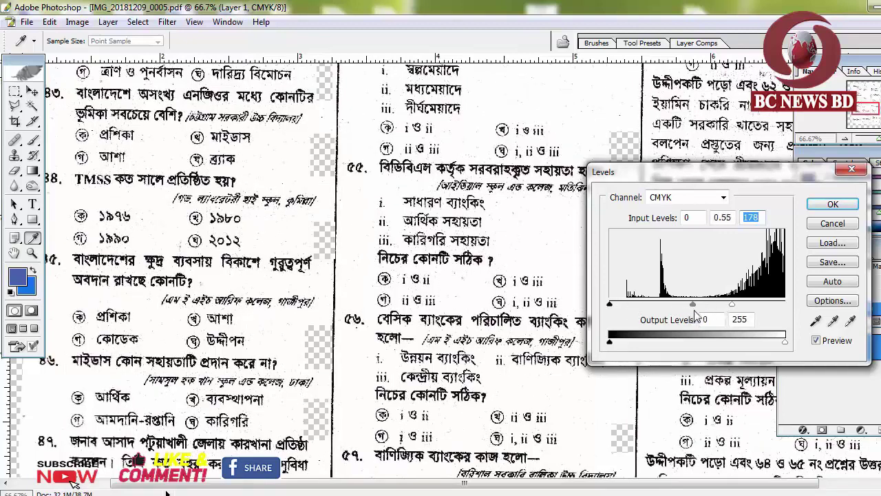
{"action": "key", "text": "Return"}
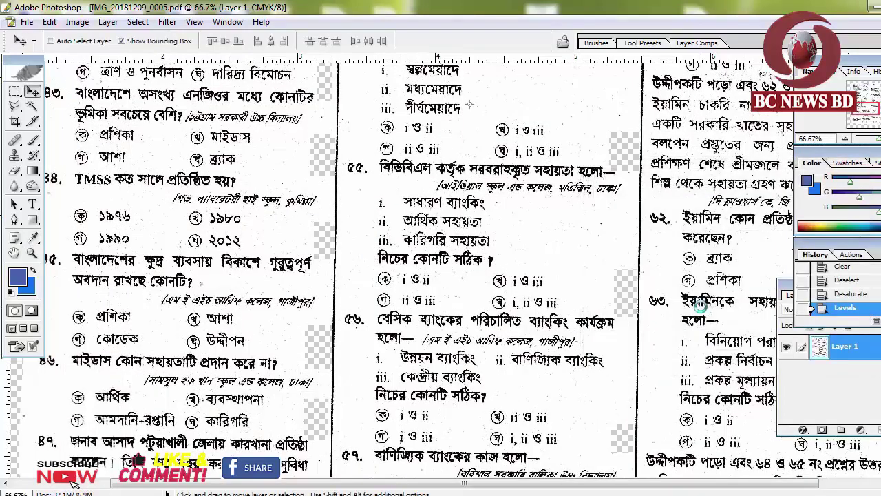
Shift and enlarge the cleaned page to fill the canvas
{"action": "key", "text": "ctrl+minus"}
{"action": "key", "text": "ctrl+minus"}
{"action": "key", "text": "ctrl+minus"}
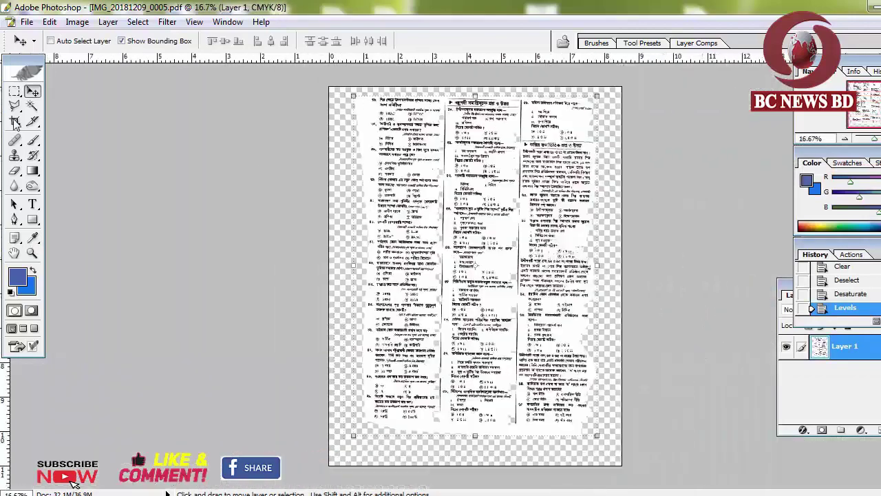
{"action": "left_click_drag", "start_coordinate": [516, 309], "coordinate": [492, 315]}
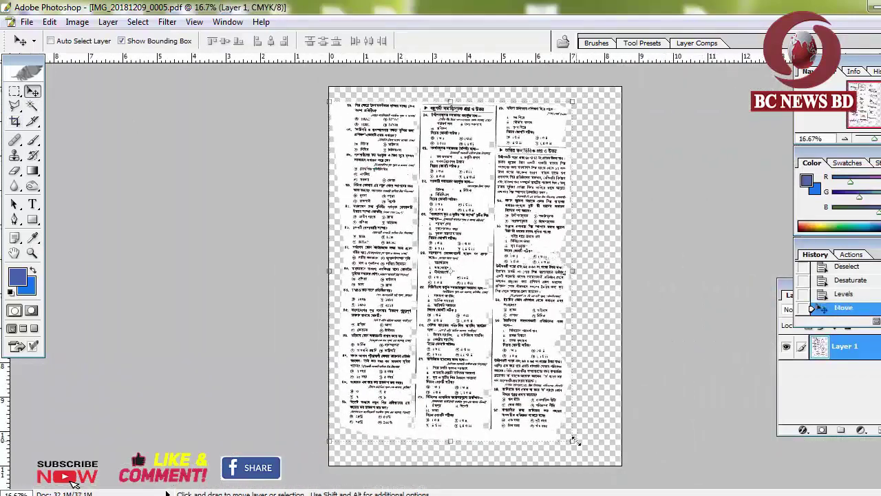
{"action": "left_click_drag", "start_coordinate": [574, 440], "coordinate": [604, 458]}
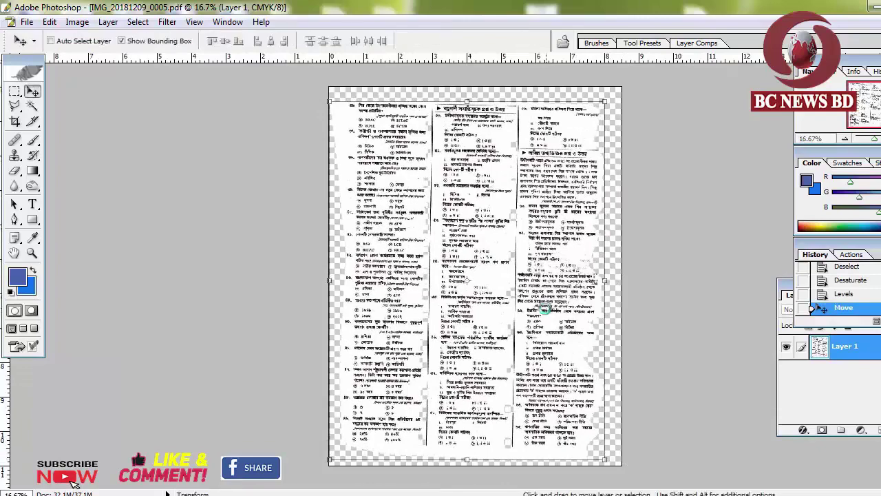
{"action": "key", "text": "Return"}
Create a new blank document with the A4 page size preset
{"action": "key", "text": "ctrl+n"}
{"action": "left_click", "coordinate": [444, 201]}
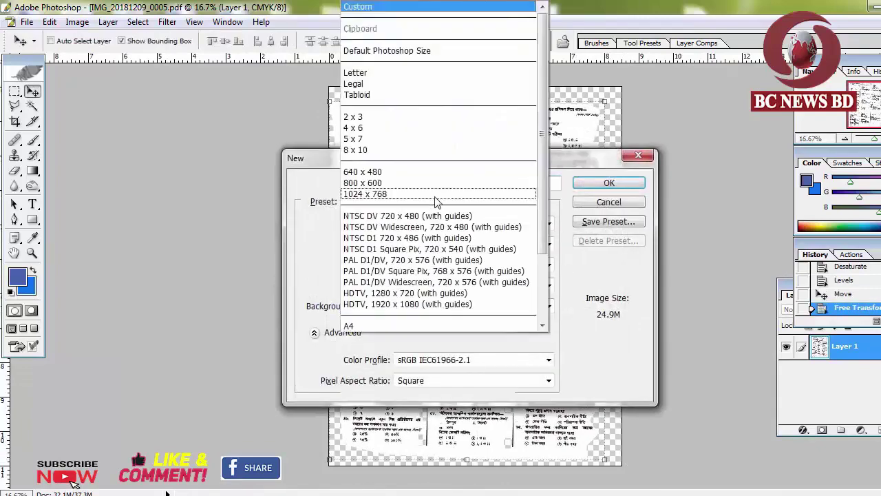
{"action": "left_click", "coordinate": [369, 331]}
{"action": "left_click", "coordinate": [609, 182]}
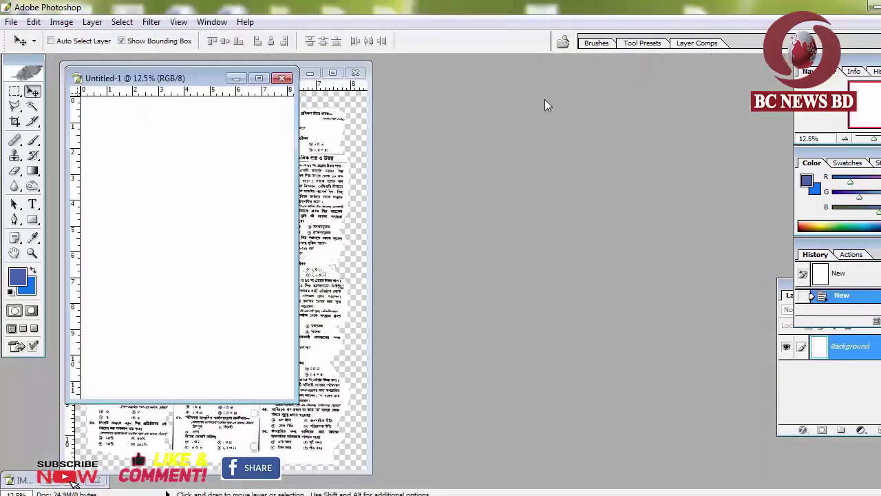
Drag the cleaned page into the A4 document and position it on the sheet
{"action": "left_click_drag", "start_coordinate": [265, 169], "coordinate": [482, 199]}
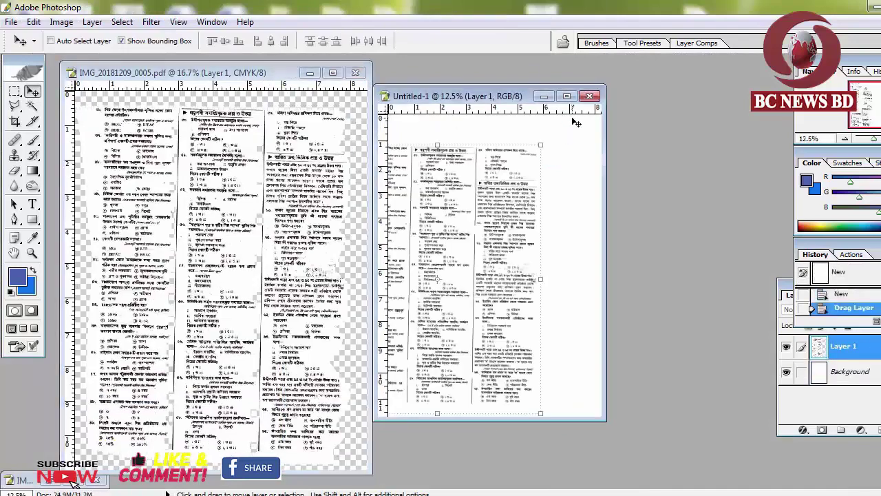
{"action": "left_click", "coordinate": [567, 96]}
{"action": "left_click_drag", "start_coordinate": [534, 207], "coordinate": [515, 220]}
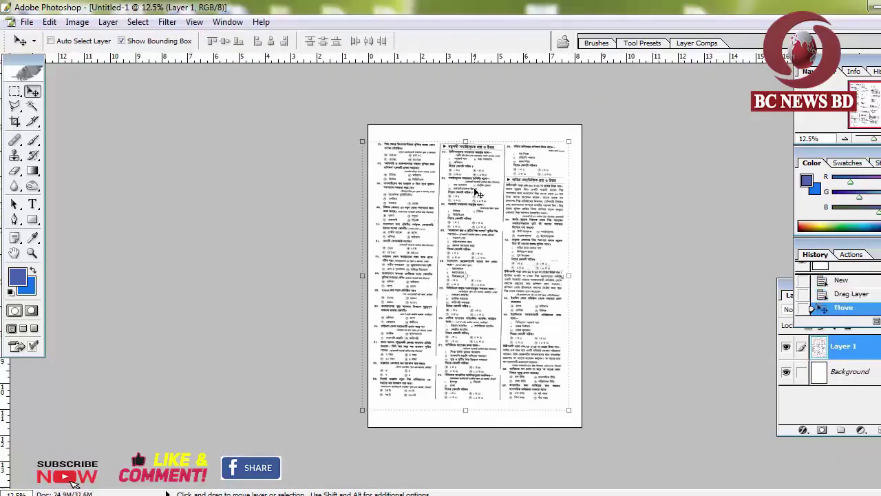
{"action": "key", "text": "ctrl+0"}
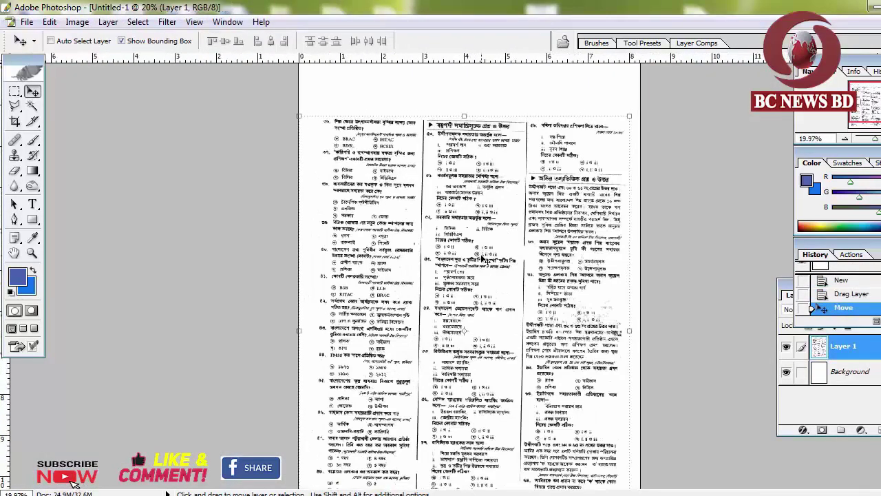
{"action": "scroll", "coordinate": [487, 260], "scroll_direction": "down", "scroll_amount": 2}
Start printing the A4 sheet past the clipping warning, cancel, and close it
{"action": "key", "text": "ctrl+p"}
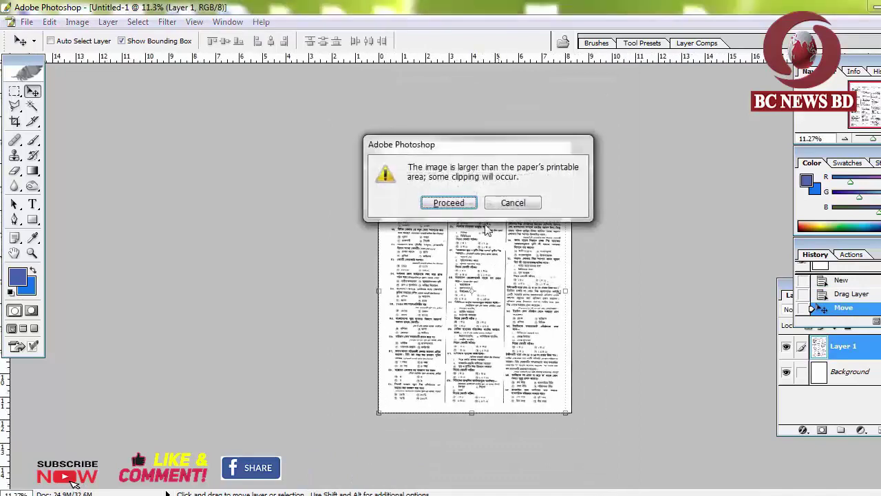
{"action": "left_click", "coordinate": [451, 204]}
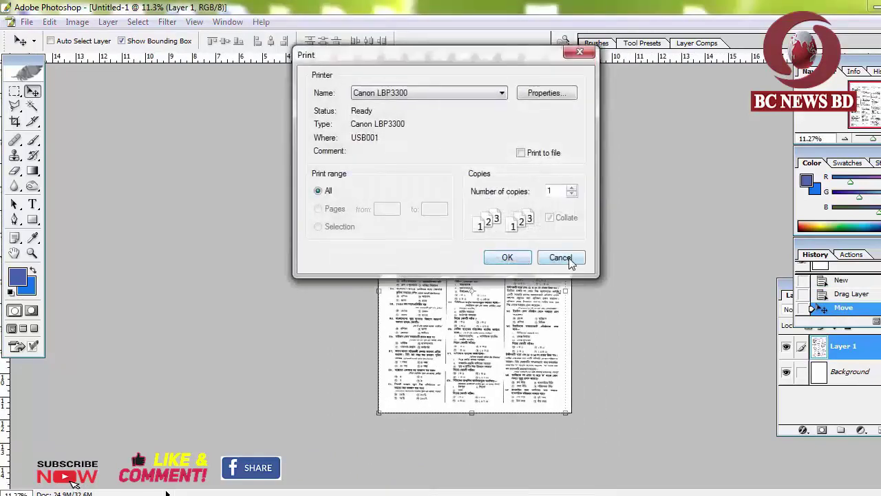
{"action": "left_click", "coordinate": [561, 257]}
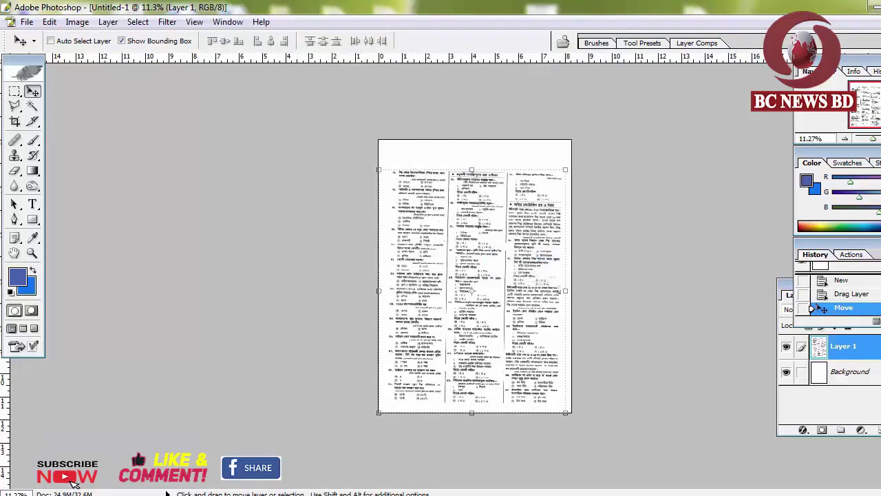
{"action": "key", "text": "ctrl+w"}
Close the A4 and scanned-page documents unsaved and create a fresh A4 document
{"action": "left_click", "coordinate": [501, 202]}
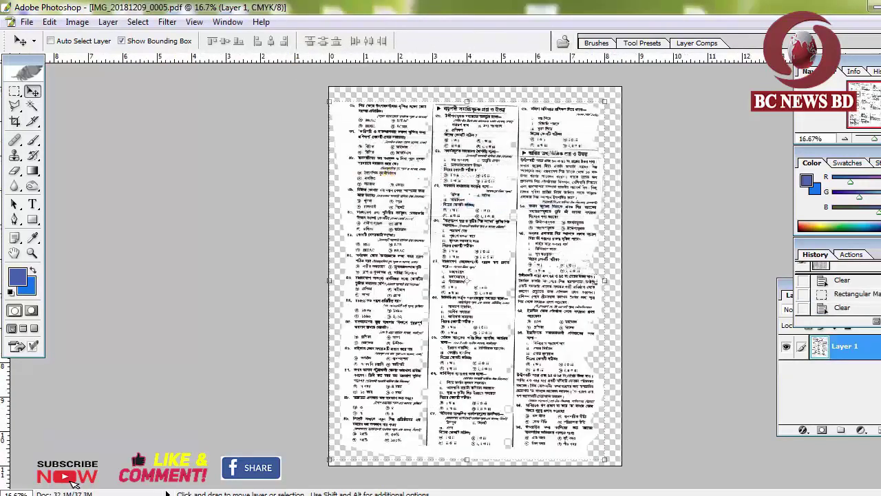
{"action": "key", "text": "ctrl+w"}
{"action": "left_click", "coordinate": [448, 209]}
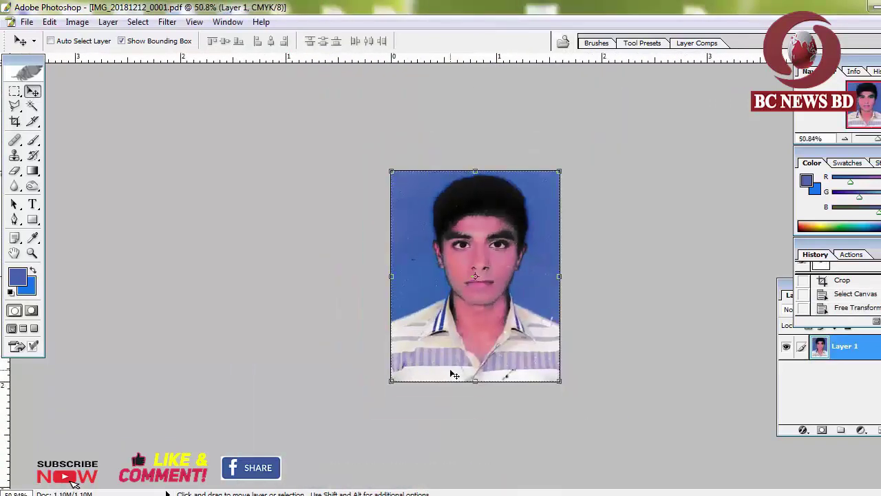
{"action": "key", "text": "ctrl+n"}
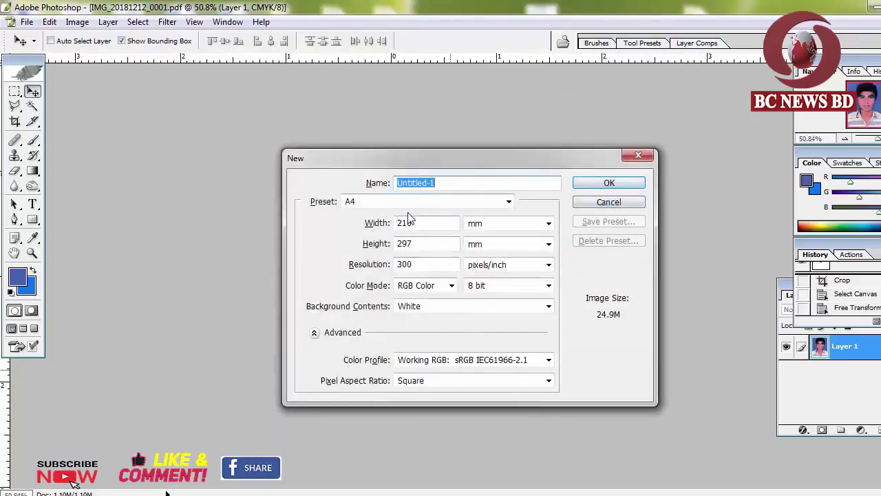
{"action": "left_click", "coordinate": [427, 201]}
{"action": "left_click", "coordinate": [392, 247]}
{"action": "left_click", "coordinate": [609, 182]}
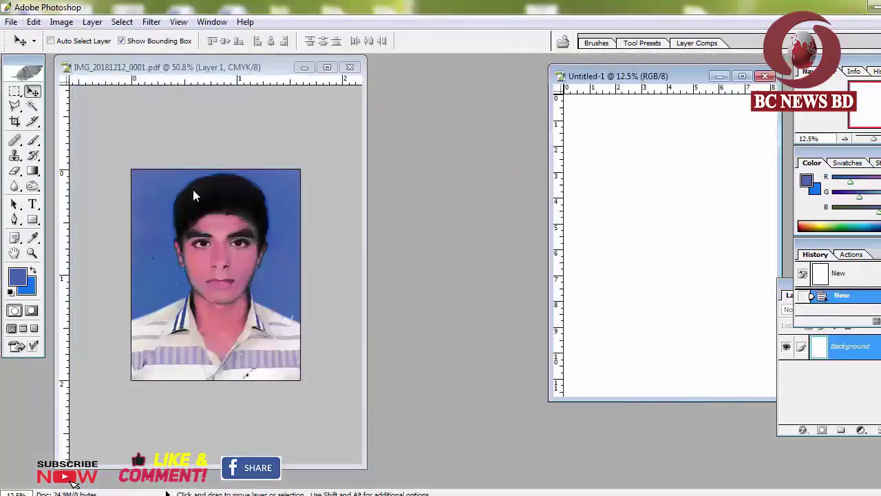
Copy the passport photo onto the A4 sheet and place it near the top-left
{"action": "left_click", "coordinate": [194, 196]}
{"action": "left_click_drag", "start_coordinate": [203, 208], "coordinate": [693, 173]}
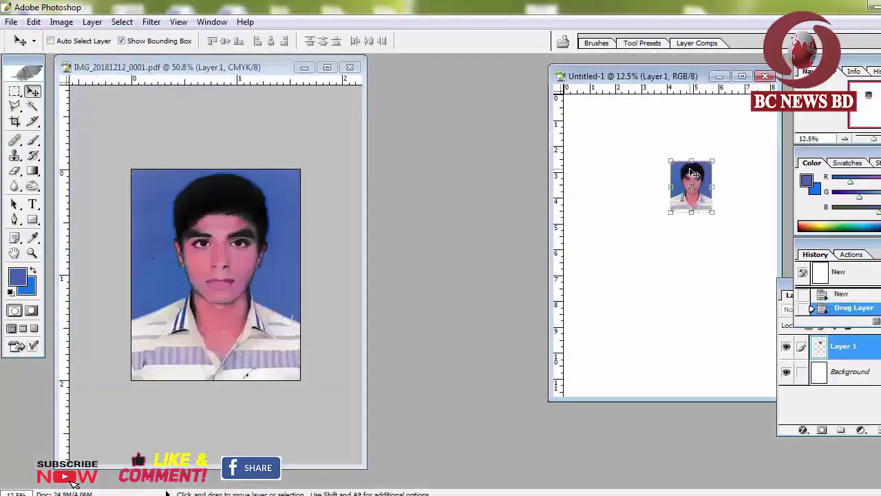
{"action": "left_click", "coordinate": [742, 75]}
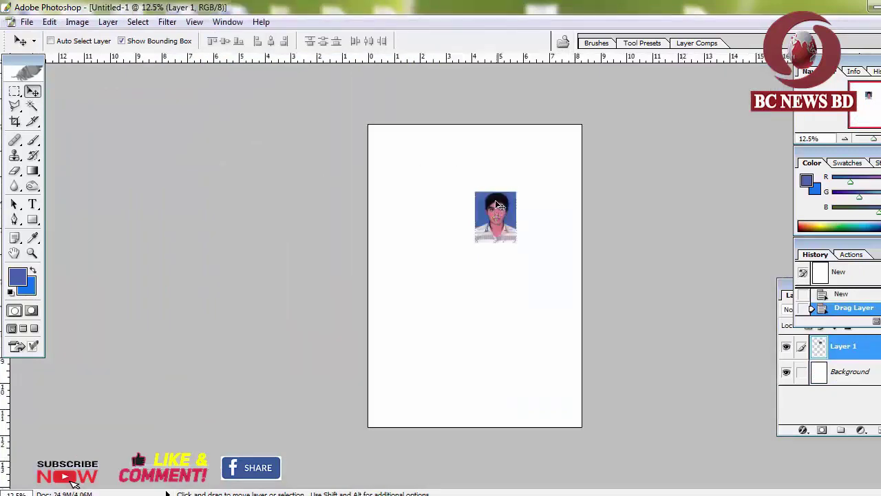
{"action": "left_click_drag", "start_coordinate": [496, 203], "coordinate": [400, 146]}
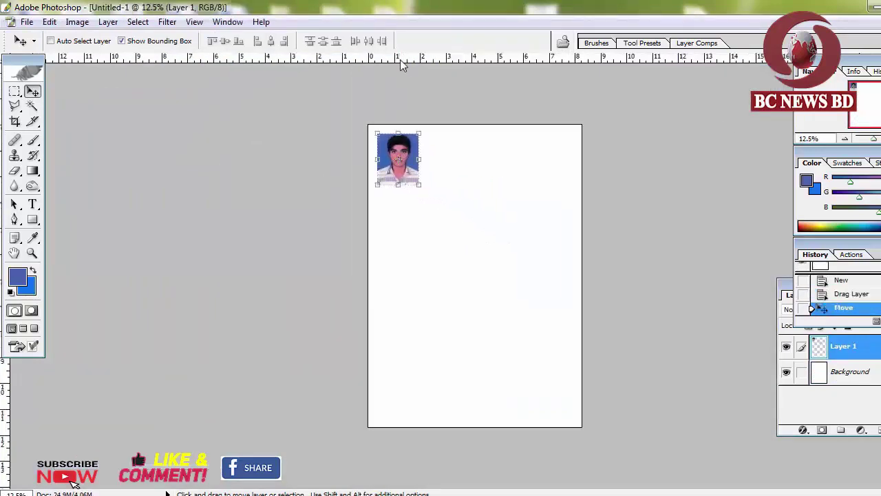
Toggle the rulers off and on, then pull a horizontal guide to the page's top edge
{"action": "left_click", "coordinate": [194, 21]}
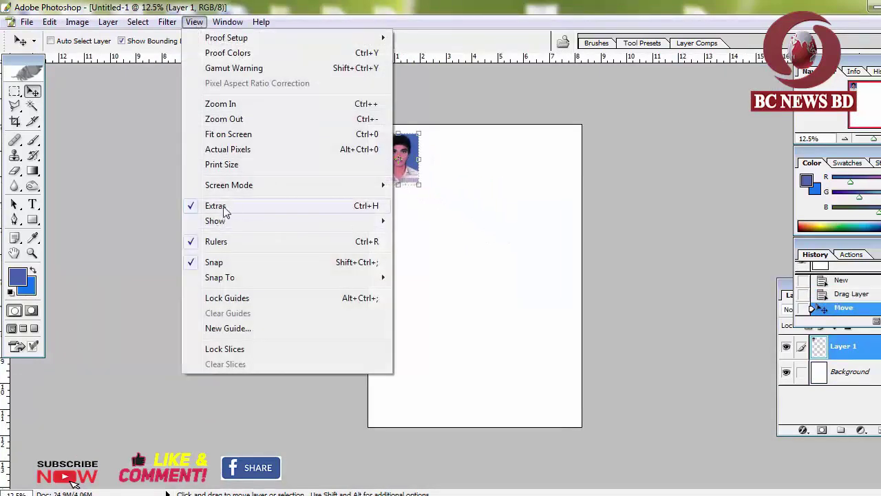
{"action": "left_click", "coordinate": [208, 242]}
{"action": "left_click", "coordinate": [195, 23]}
{"action": "mouse_move", "coordinate": [215, 220]}
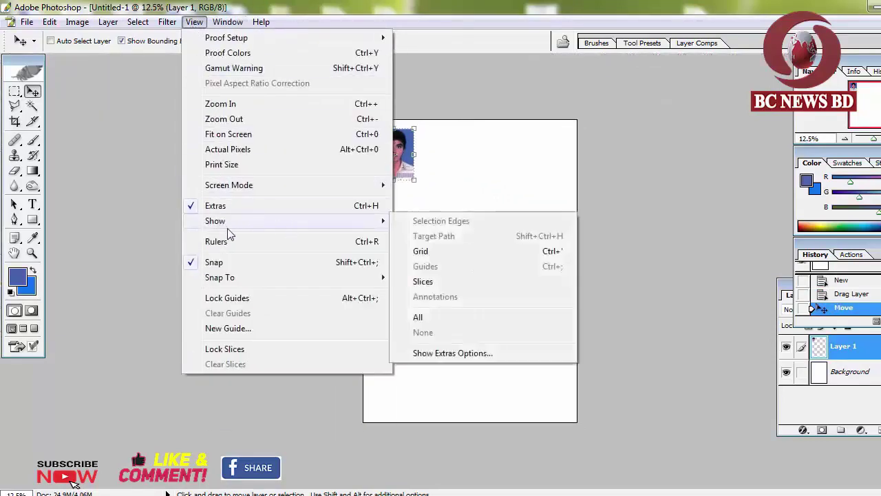
{"action": "left_click", "coordinate": [219, 242]}
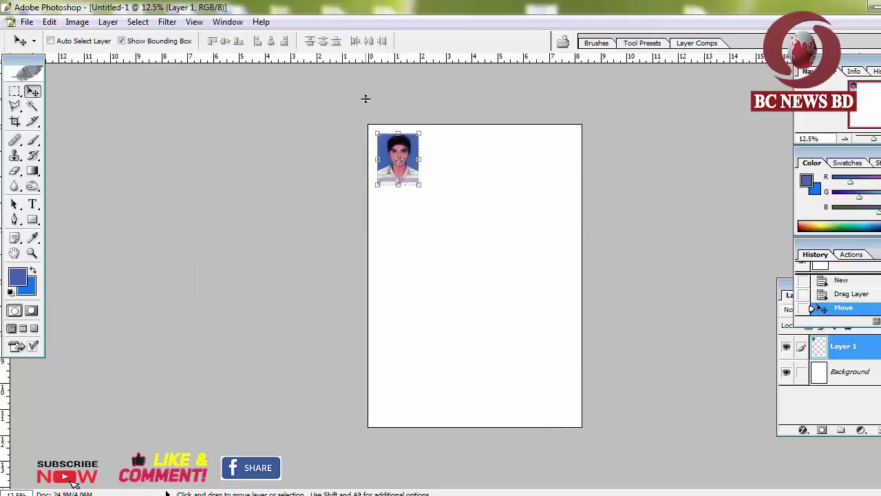
{"action": "left_click_drag", "start_coordinate": [365, 98], "coordinate": [364, 129]}
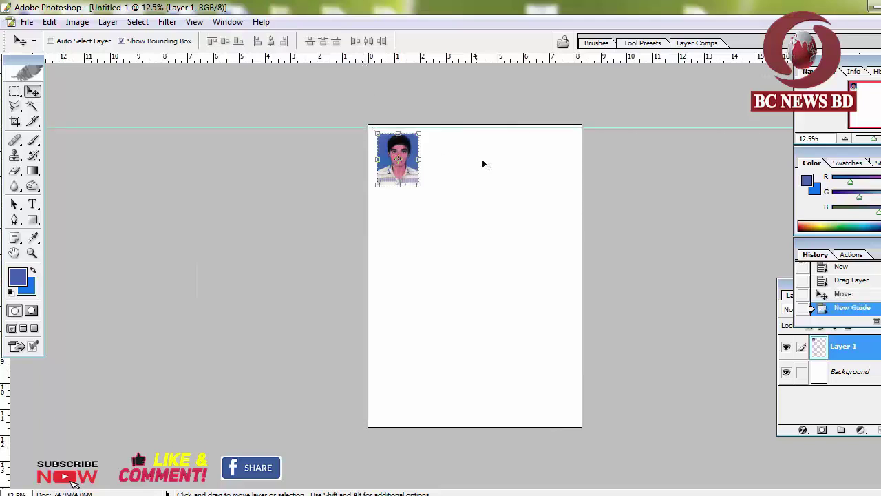
Place the photo top-left, add copies for a row of four, nudge it and merge with Ctrl+E
{"action": "scroll", "coordinate": [478, 210], "scroll_direction": "up", "scroll_amount": 3}
{"action": "scroll", "coordinate": [451, 258], "scroll_direction": "up", "scroll_amount": 2}
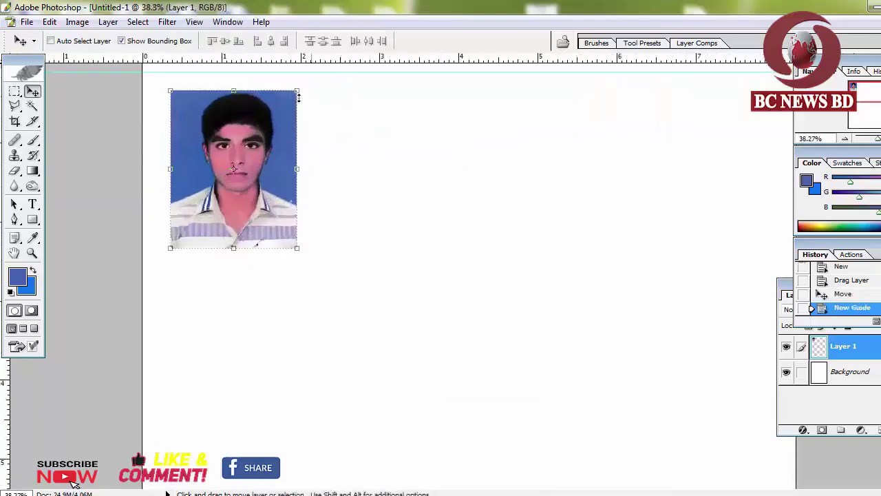
{"action": "left_click_drag", "start_coordinate": [231, 103], "coordinate": [408, 114]}
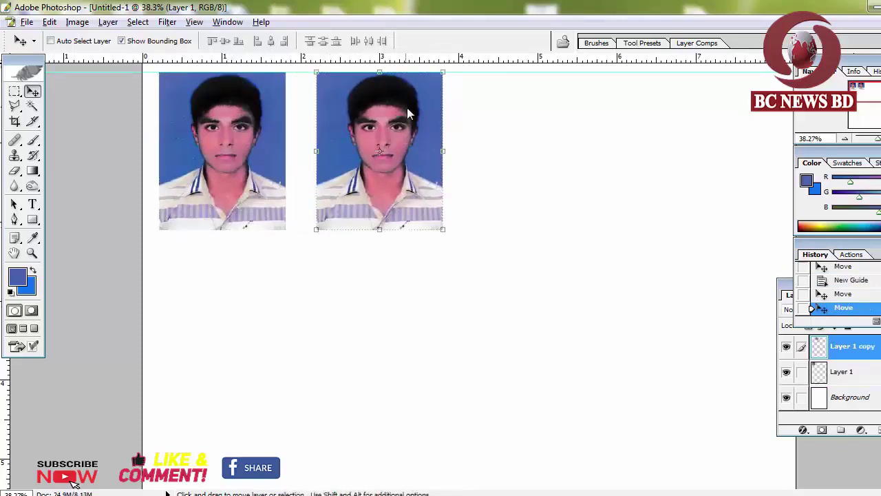
{"action": "left_click_drag", "start_coordinate": [403, 116], "coordinate": [695, 131]}
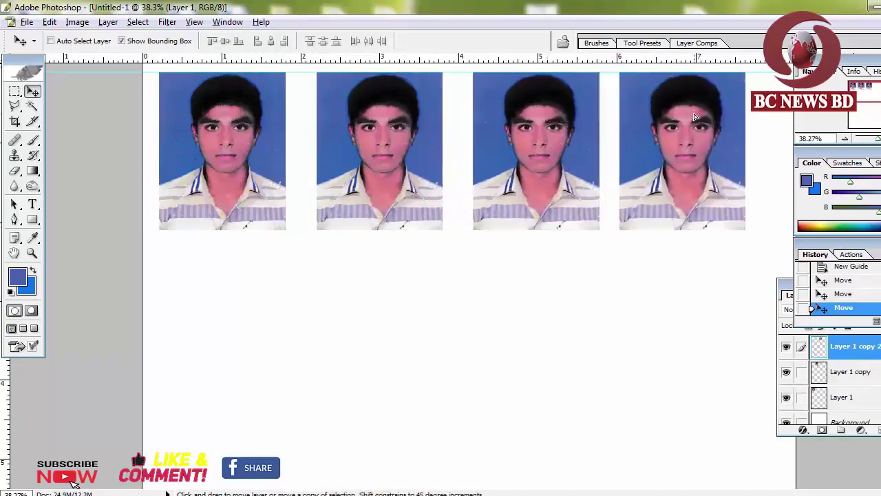
{"action": "key", "text": "ctrl+minus"}
{"action": "key", "text": "ctrl+minus"}
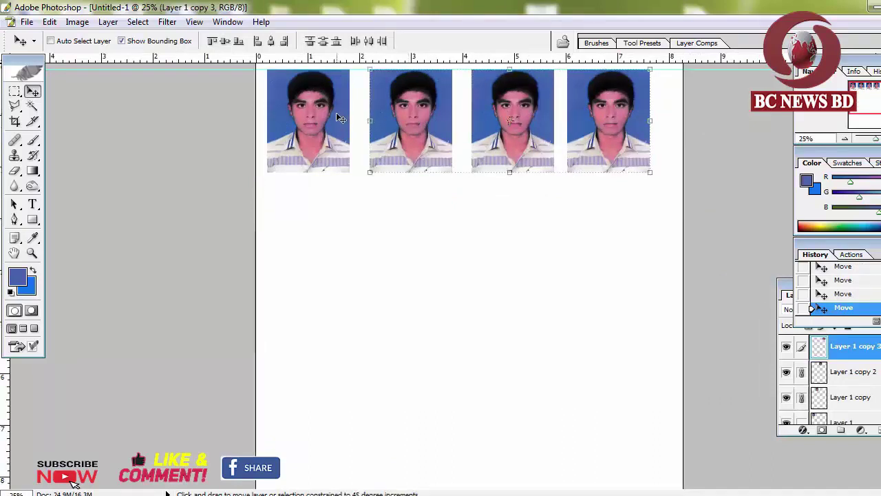
{"action": "key", "text": "Right"}
{"action": "key", "text": "Right"}
{"action": "key", "text": "Right"}
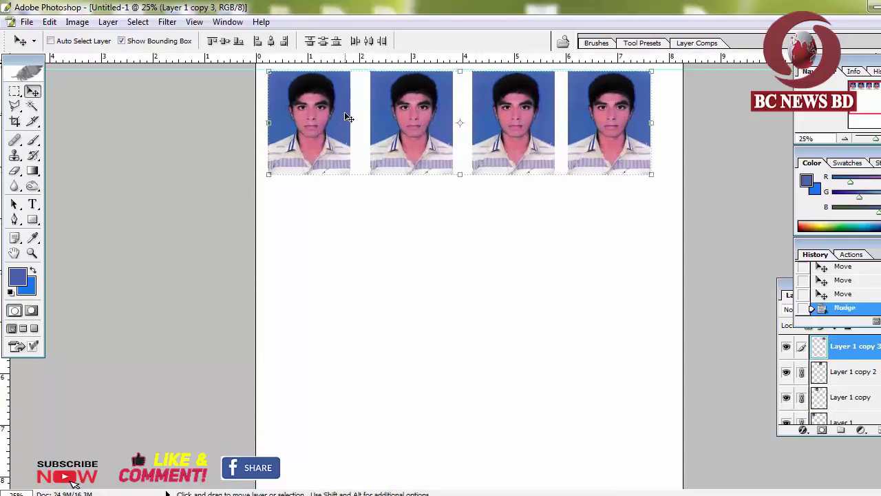
{"action": "key", "text": "Down"}
{"action": "key", "text": "Down"}
{"action": "key", "text": "Down"}
{"action": "key", "text": "ctrl+e"}
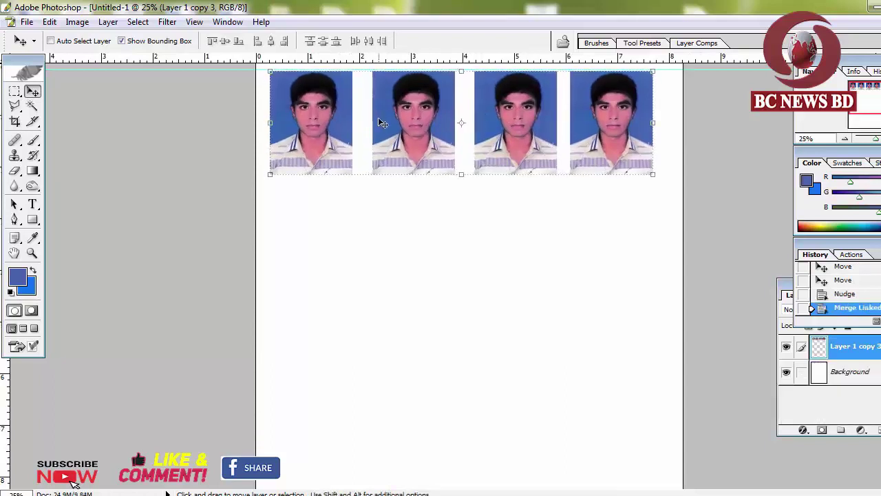
Alt-drag copies of the photo row down the page to make five rows
{"action": "left_click_drag", "start_coordinate": [392, 123], "coordinate": [408, 377], "text": "alt"}
{"action": "scroll", "coordinate": [409, 370], "scroll_direction": "down", "scroll_amount": 2}
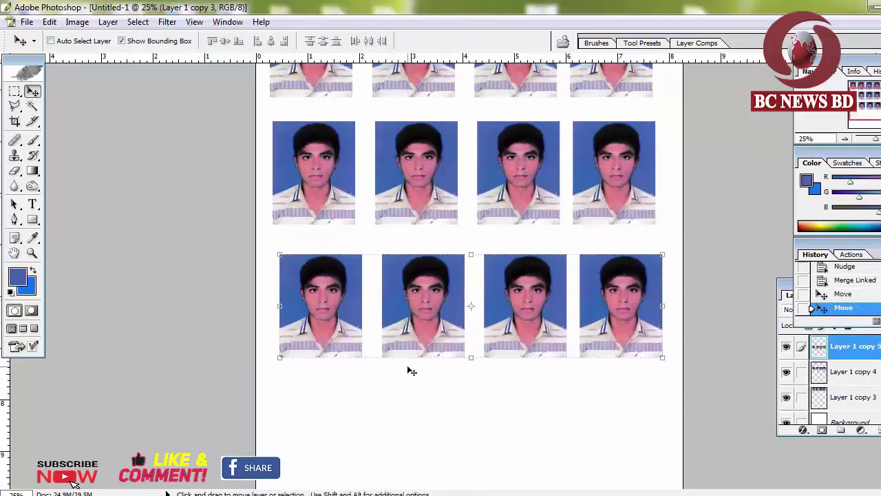
{"action": "left_click_drag", "start_coordinate": [414, 314], "coordinate": [420, 434], "text": "alt"}
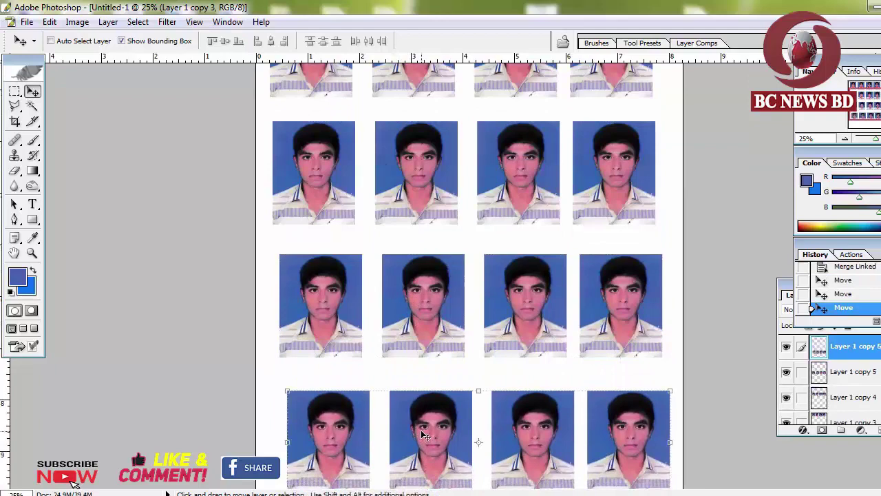
{"action": "key", "text": "ctrl+minus"}
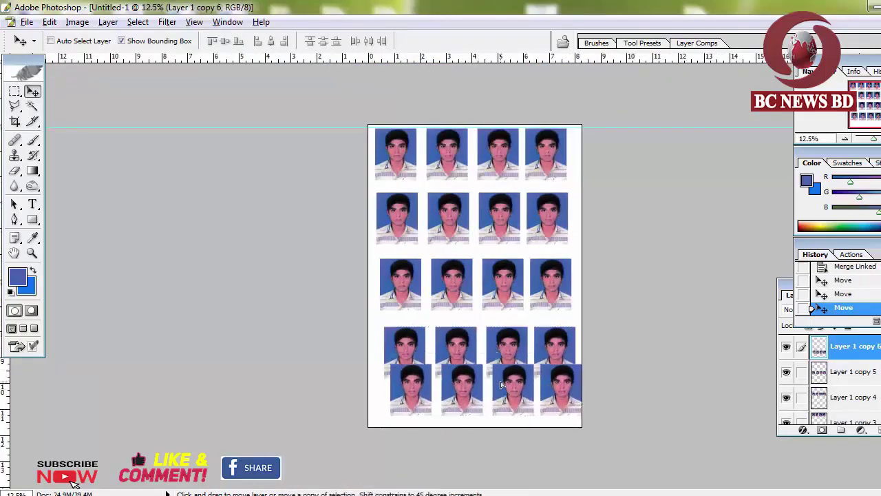
{"action": "left_click_drag", "start_coordinate": [494, 343], "coordinate": [500, 392], "text": "alt"}
Nudge the second through fifth rows with Shift+arrow keys to even their spacing
{"action": "left_click", "coordinate": [480, 226], "text": "ctrl"}
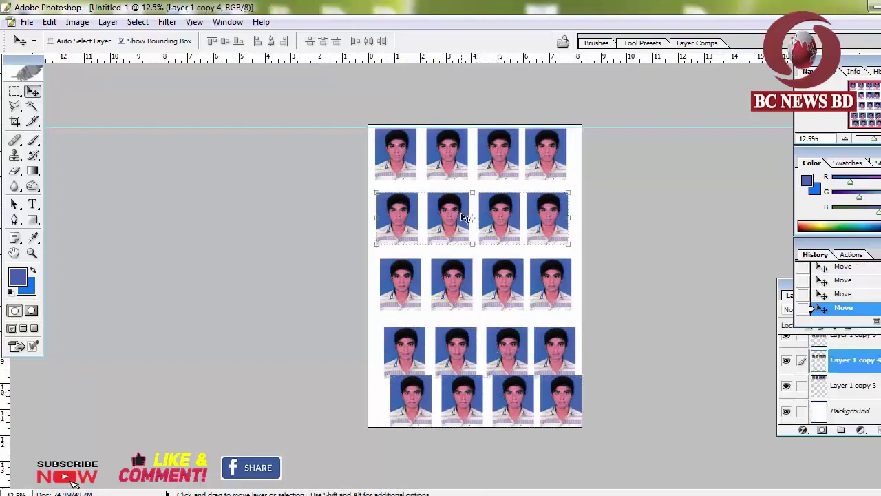
{"action": "key", "text": "shift+Up"}
{"action": "key", "text": "shift+Up"}
{"action": "key", "text": "shift+Up"}
{"action": "key", "text": "shift+Up"}
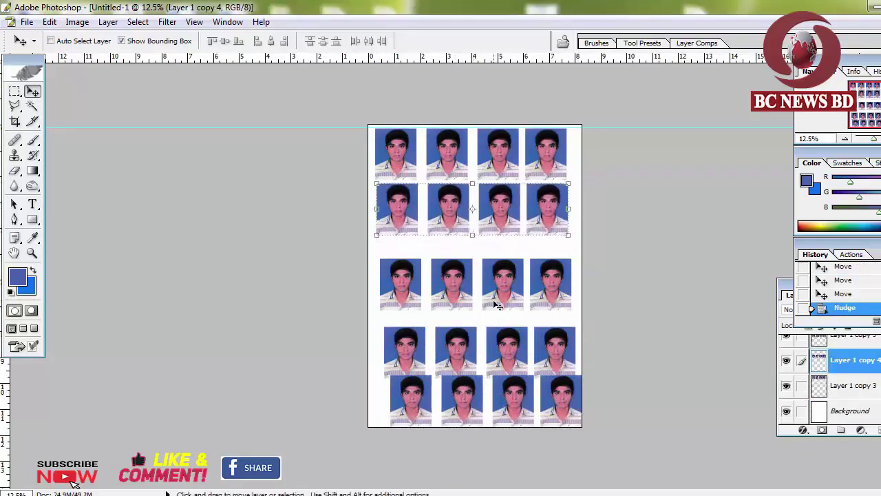
{"action": "left_click", "coordinate": [500, 288], "text": "ctrl"}
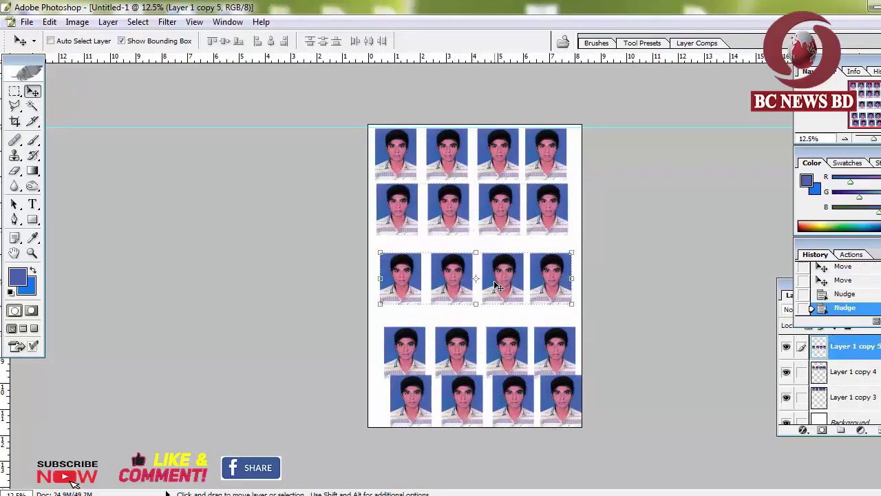
{"action": "key", "text": "shift+Up"}
{"action": "key", "text": "shift+Up"}
{"action": "key", "text": "shift+Up"}
{"action": "left_click", "coordinate": [491, 333], "text": "ctrl"}
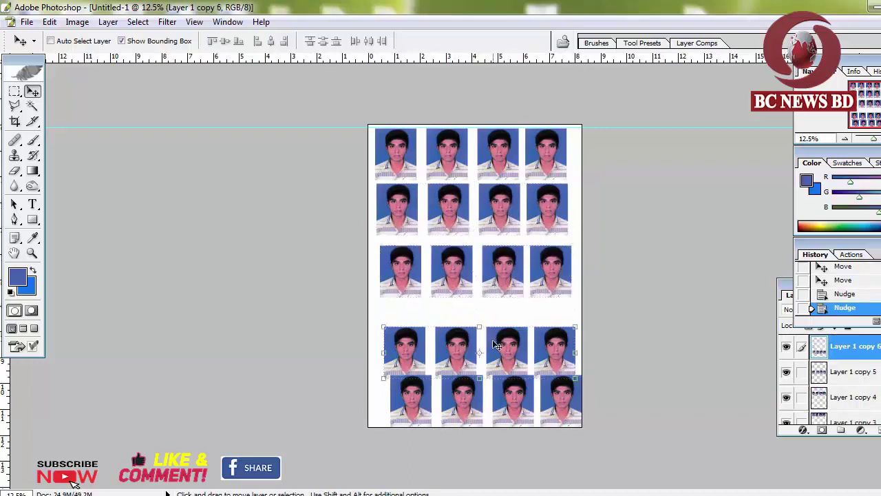
{"action": "key", "text": "shift+Up"}
{"action": "key", "text": "shift+Up"}
{"action": "key", "text": "shift+Up"}
{"action": "key", "text": "shift+Up"}
{"action": "key", "text": "shift+Up"}
{"action": "key", "text": "shift+Up"}
{"action": "key", "text": "shift+Up"}
{"action": "key", "text": "shift+Up"}
{"action": "key", "text": "shift+Up"}
{"action": "key", "text": "shift+Up"}
{"action": "key", "text": "shift+Up"}
{"action": "key", "text": "shift+Up"}
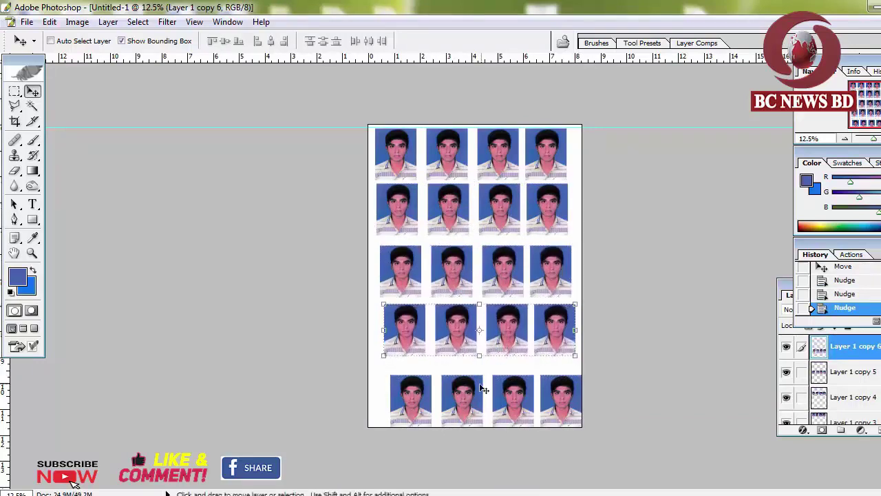
{"action": "left_click", "coordinate": [473, 395], "text": "ctrl"}
{"action": "key", "text": "shift+Up"}
{"action": "key", "text": "shift+Up"}
{"action": "key", "text": "shift+Up"}
{"action": "key", "text": "shift+Up"}
{"action": "key", "text": "shift+Up"}
{"action": "key", "text": "shift+Up"}
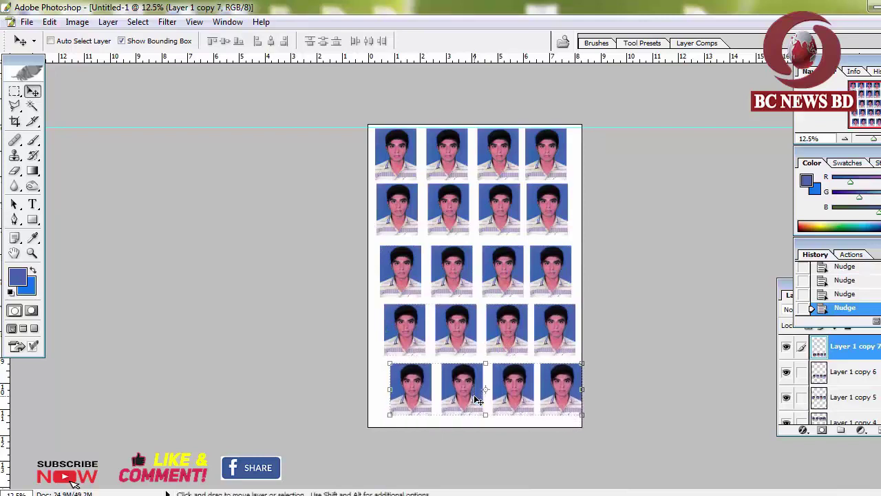
{"action": "key", "text": "shift+Left"}
{"action": "key", "text": "shift+Left"}
{"action": "key", "text": "shift+Left"}
{"action": "key", "text": "shift+Left"}
{"action": "key", "text": "shift+Left"}
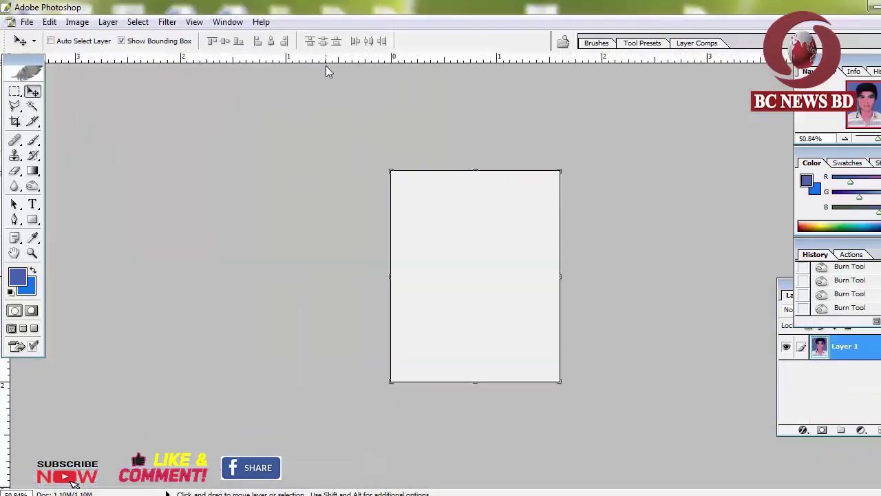
Bring up IMG_20181212_0001.pdf and pick the Crop tool for a fixed-size crop
{"action": "left_click", "coordinate": [533, 482]}
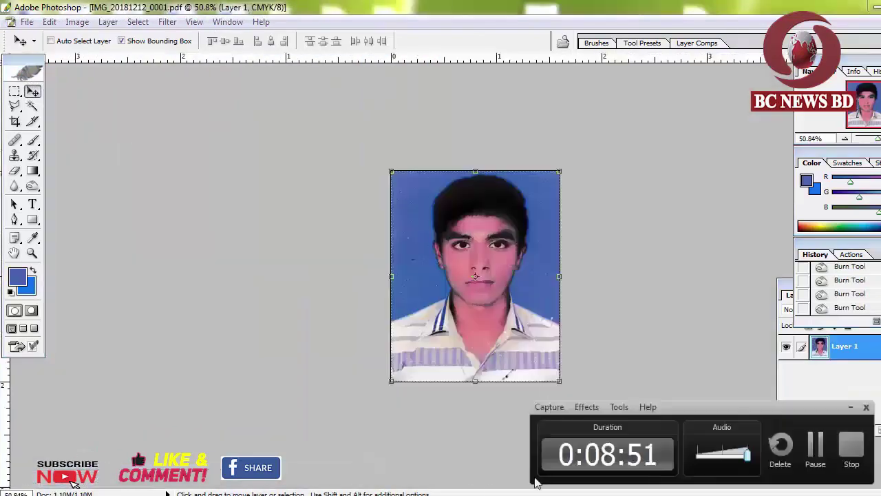
{"action": "left_click", "coordinate": [816, 453]}
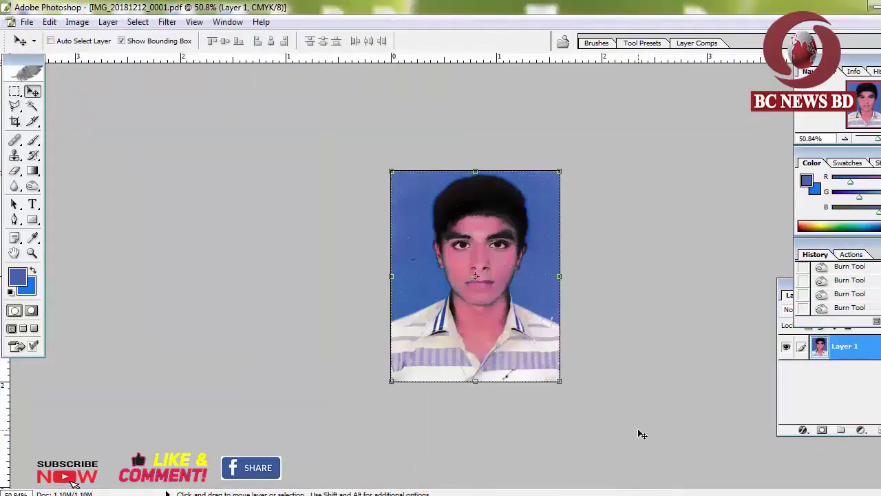
{"action": "left_click", "coordinate": [16, 121]}
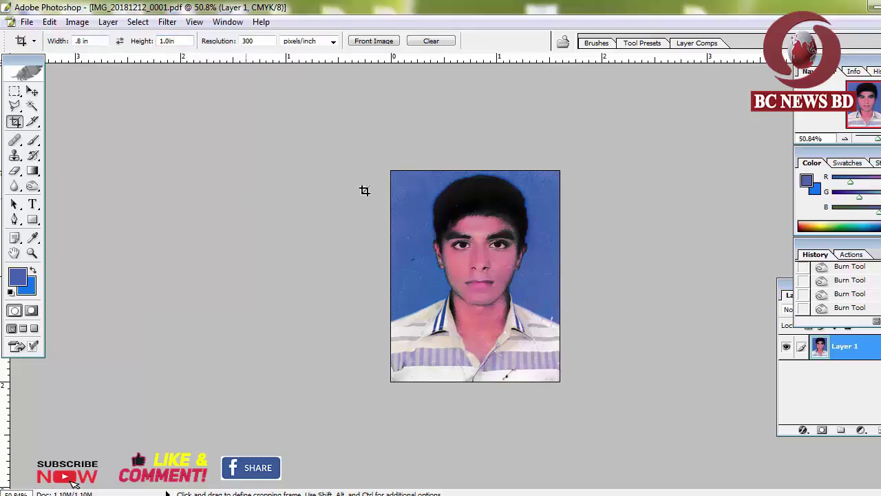
Crop the passport photo to 0.8 × 1.0 in and start a new A4 document
{"action": "left_click_drag", "start_coordinate": [391, 171], "coordinate": [659, 464]}
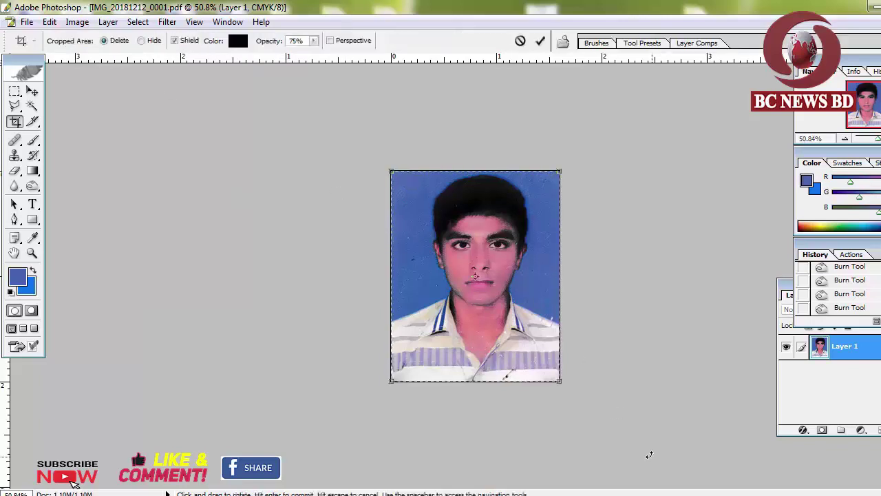
{"action": "right_click", "coordinate": [528, 267]}
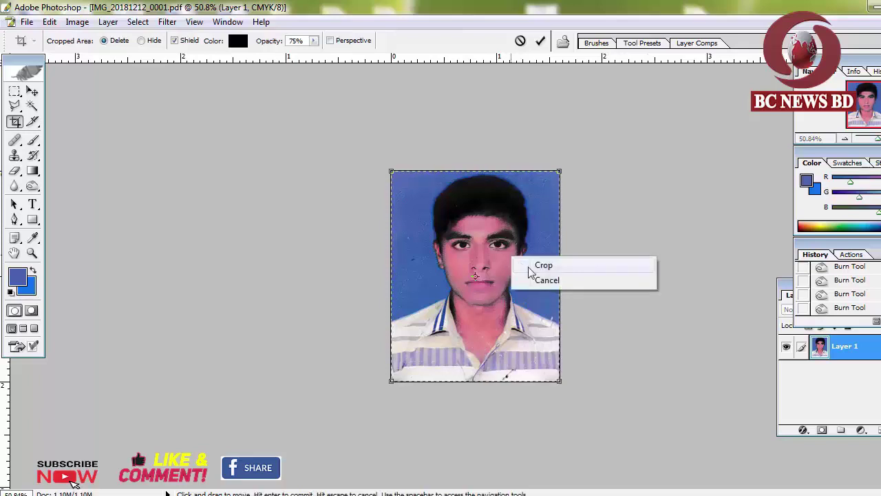
{"action": "left_click", "coordinate": [530, 265]}
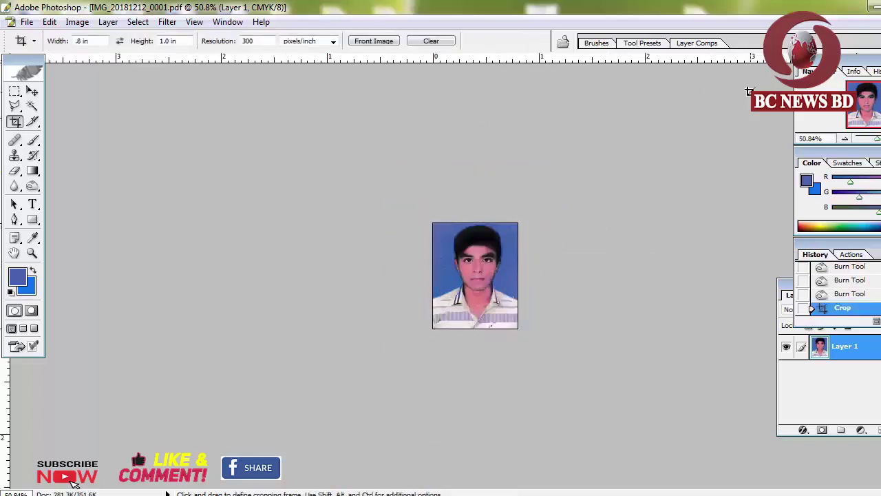
{"action": "key", "text": "ctrl+n"}
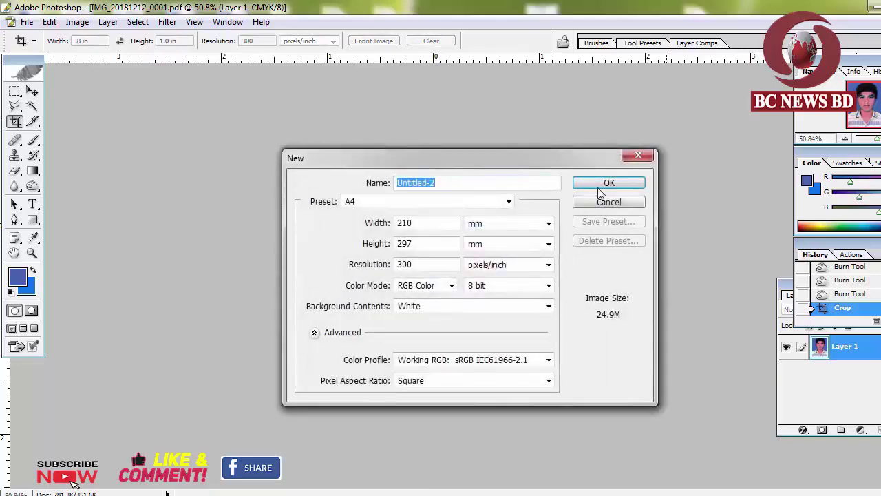
Create the blank A4 page and drag the passport photo into it with the Move tool
{"action": "left_click", "coordinate": [601, 186]}
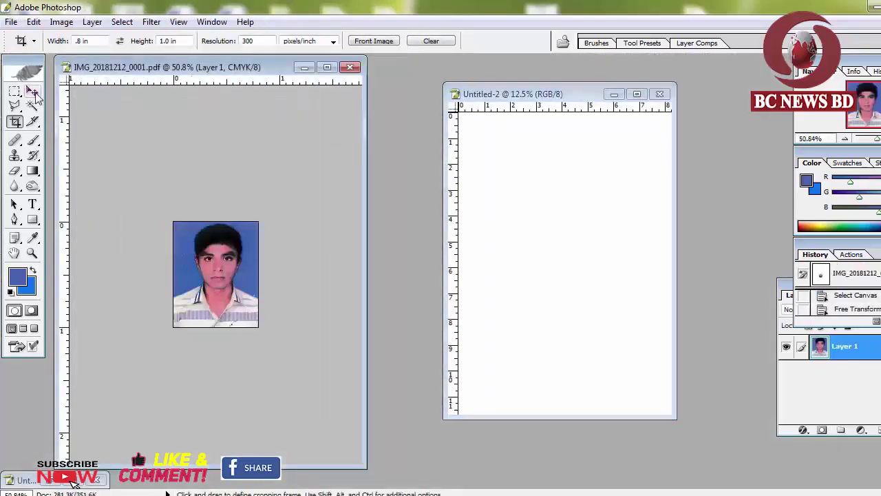
{"action": "left_click", "coordinate": [32, 92]}
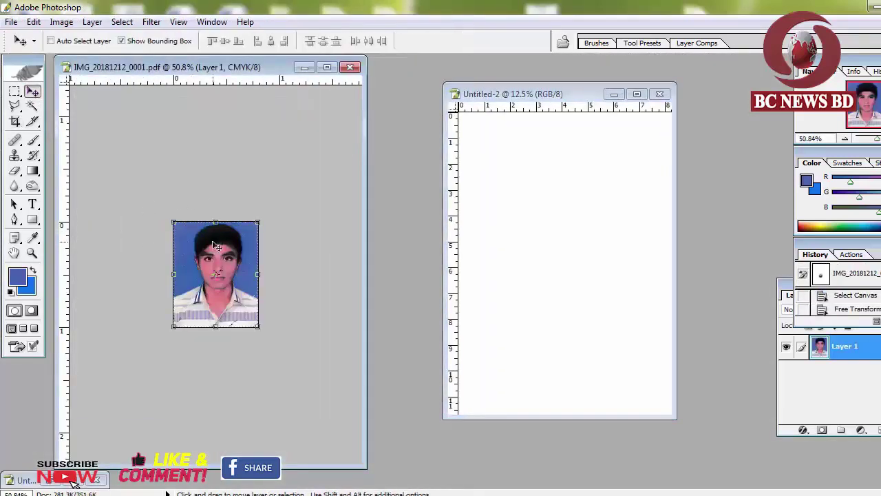
{"action": "left_click_drag", "start_coordinate": [216, 275], "coordinate": [616, 200]}
{"action": "left_click", "coordinate": [636, 93]}
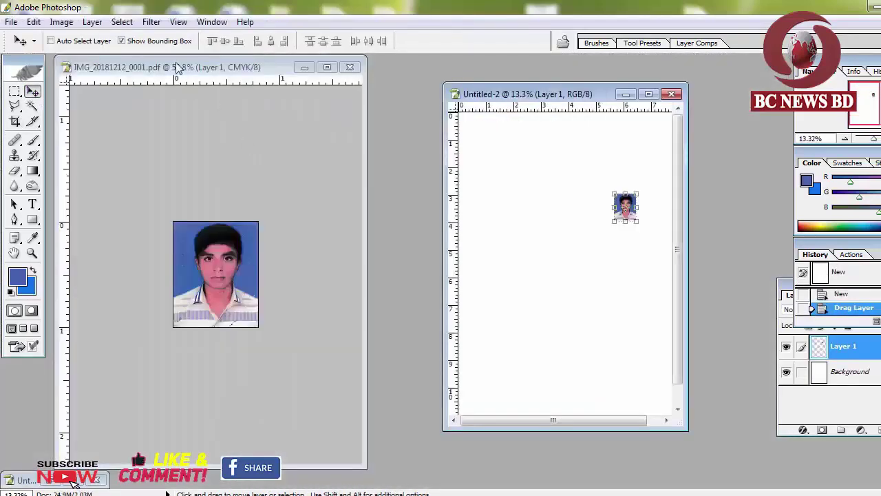
{"action": "left_click_drag", "start_coordinate": [176, 67], "coordinate": [369, 80]}
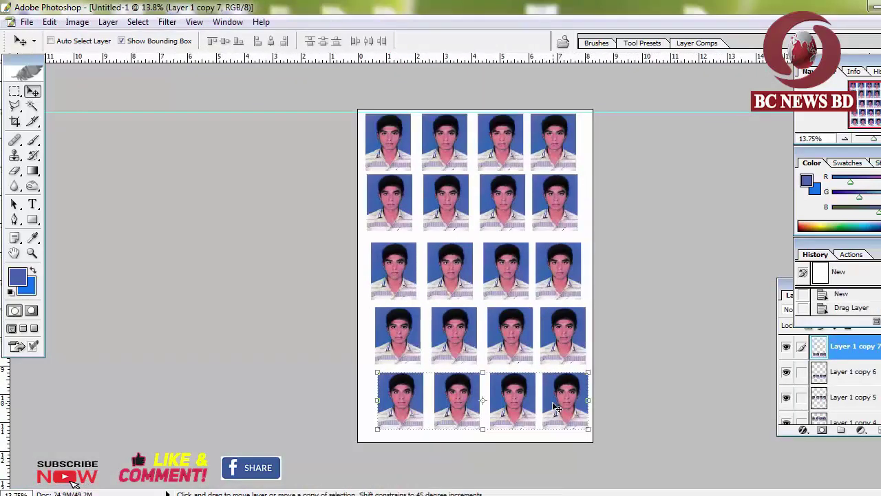
Undo the last row and place a new photo copy below the rows on Untitled-1
{"action": "key", "text": "ctrl+alt+z"}
{"action": "key", "text": "ctrl+alt+z"}
{"action": "key", "text": "ctrl+alt+z"}
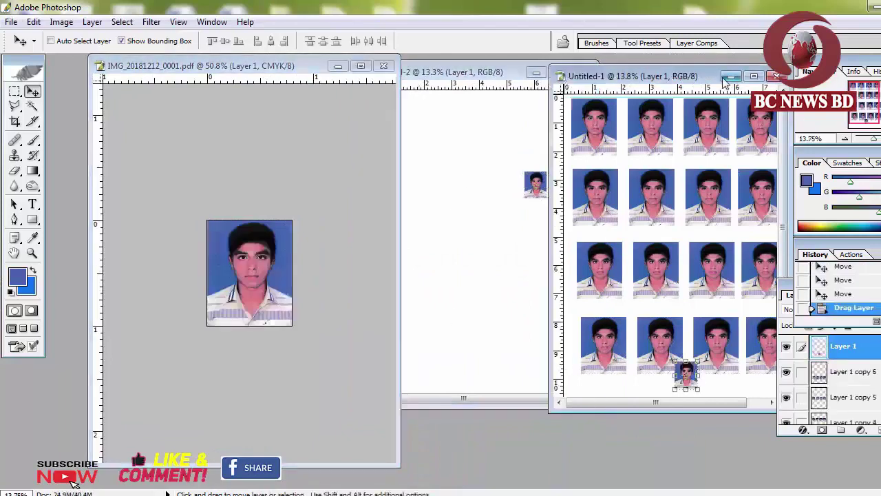
{"action": "double_click", "coordinate": [702, 77]}
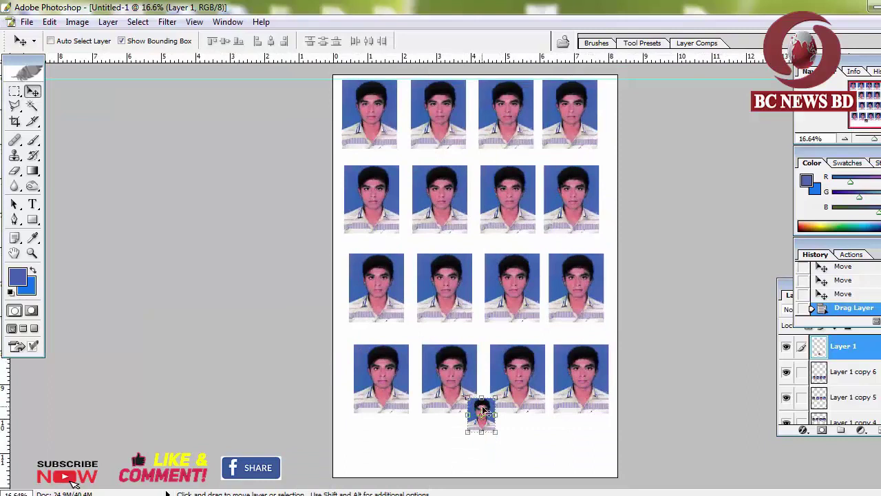
{"action": "mouse_move", "coordinate": [487, 412]}
{"action": "left_mouse_down"}
{"action": "mouse_move", "coordinate": [542, 446]}
{"action": "mouse_move", "coordinate": [596, 445]}
{"action": "mouse_move", "coordinate": [529, 439]}
{"action": "left_mouse_up"}
{"action": "key", "text": "ctrl+t"}
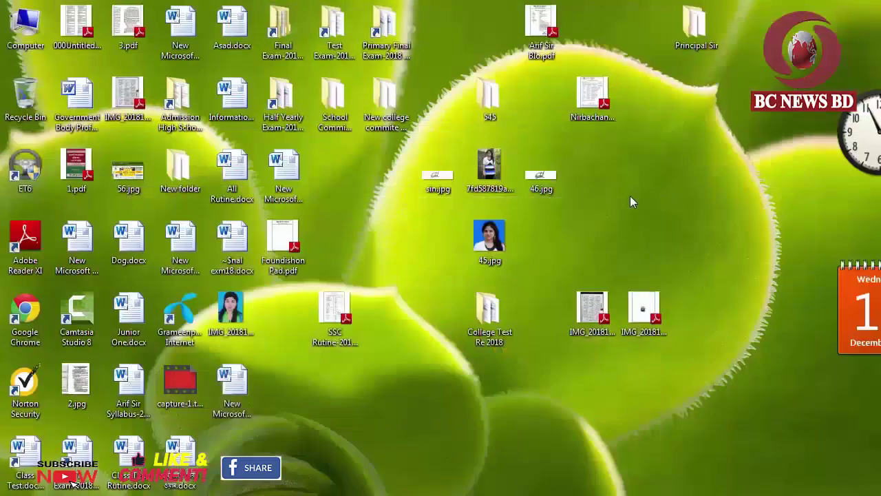
Open the desktop portrait JPG in Photoshop via Edit with Photoshop
{"action": "mouse_move", "coordinate": [490, 168]}
{"action": "left_mouse_down"}
{"action": "mouse_move", "coordinate": [457, 205]}
{"action": "mouse_move", "coordinate": [490, 173]}
{"action": "left_mouse_up"}
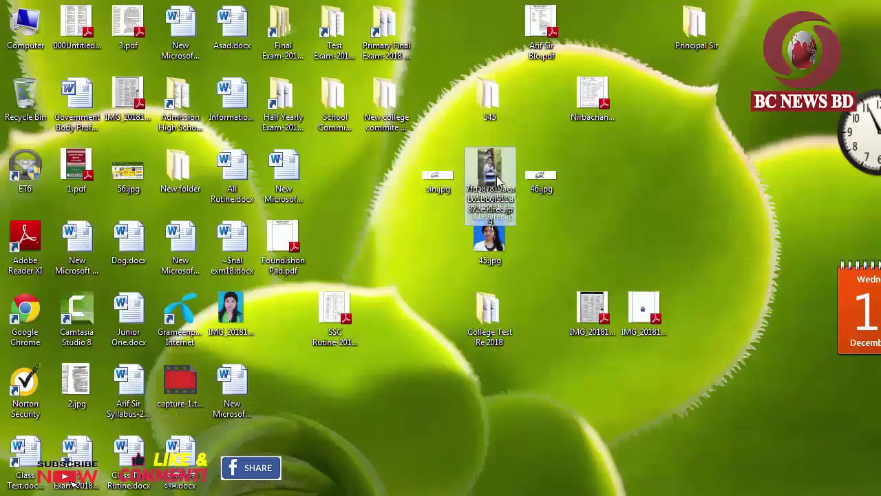
{"action": "right_click", "coordinate": [494, 167]}
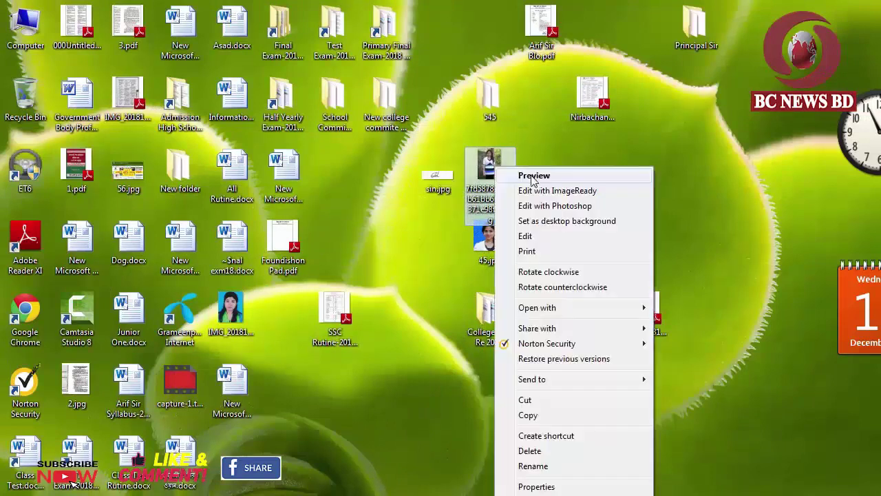
{"action": "left_click", "coordinate": [560, 206]}
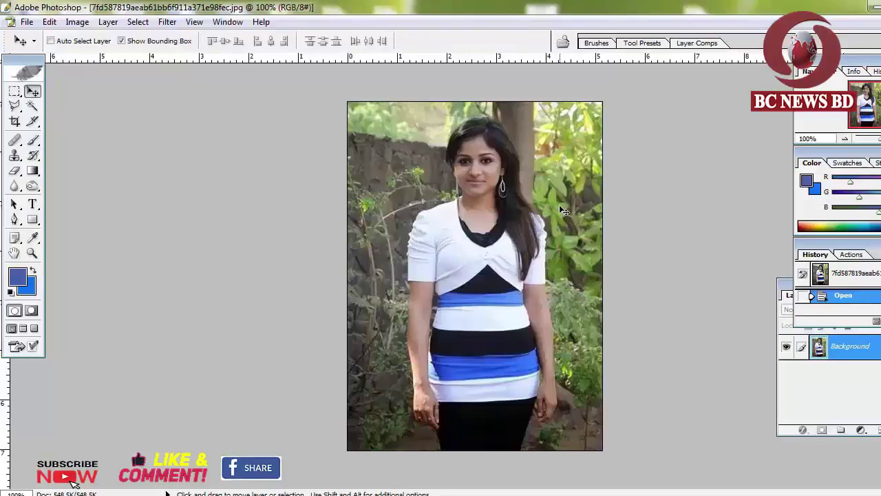
Crop the outdoor portrait to 3.5 × 5 in
{"action": "left_click_drag", "start_coordinate": [559, 204], "coordinate": [548, 264]}
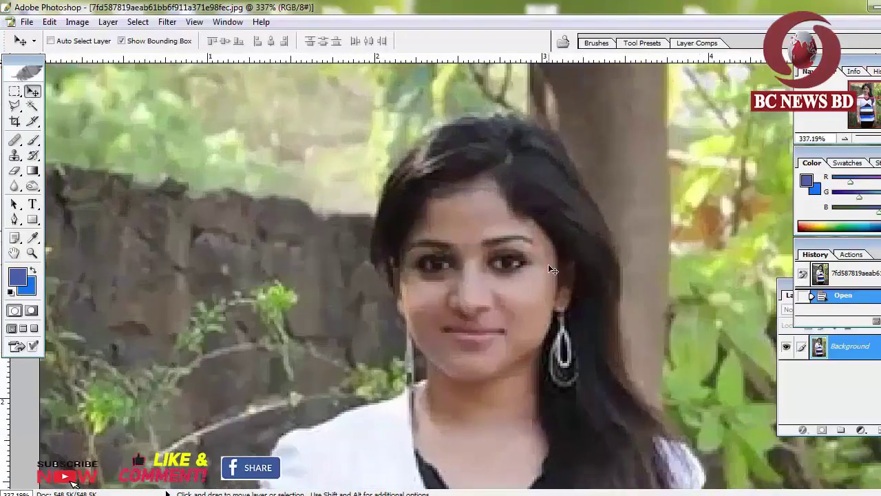
{"action": "key", "text": "ctrl+0"}
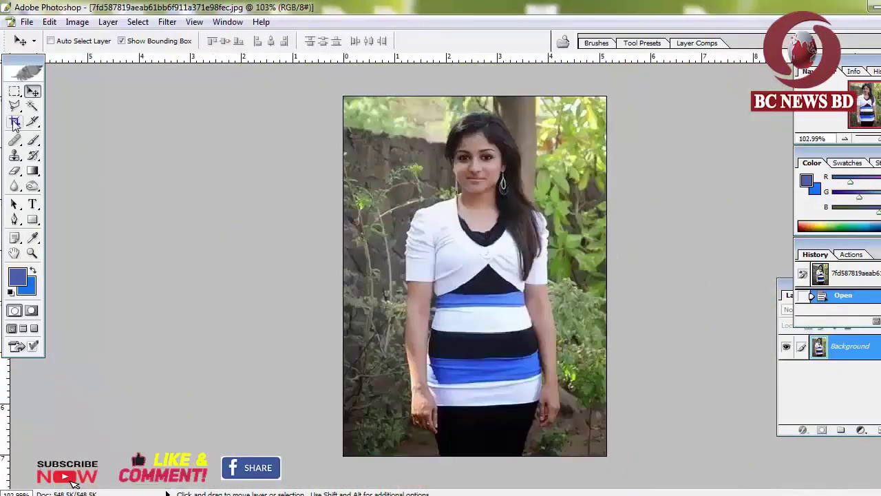
{"action": "left_click", "coordinate": [14, 121]}
{"action": "left_click", "coordinate": [102, 41]}
{"action": "type", "text": "3.5"}
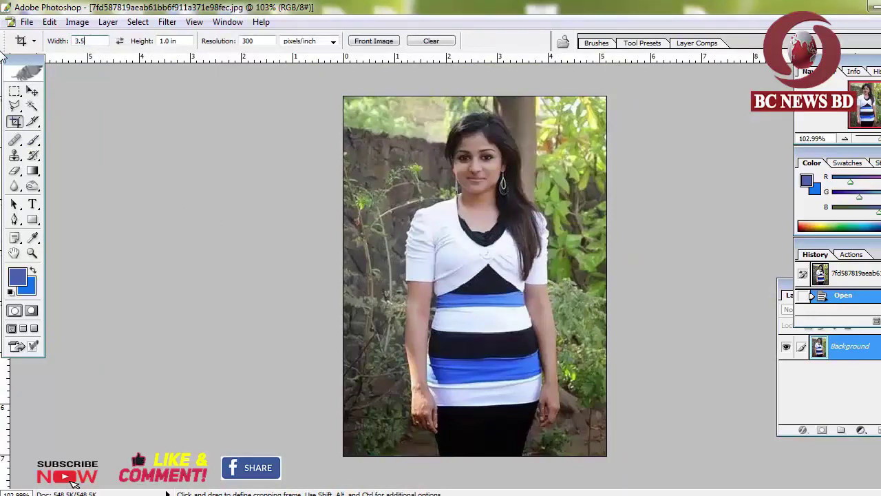
{"action": "key", "text": "Tab"}
{"action": "type", "text": "5"}
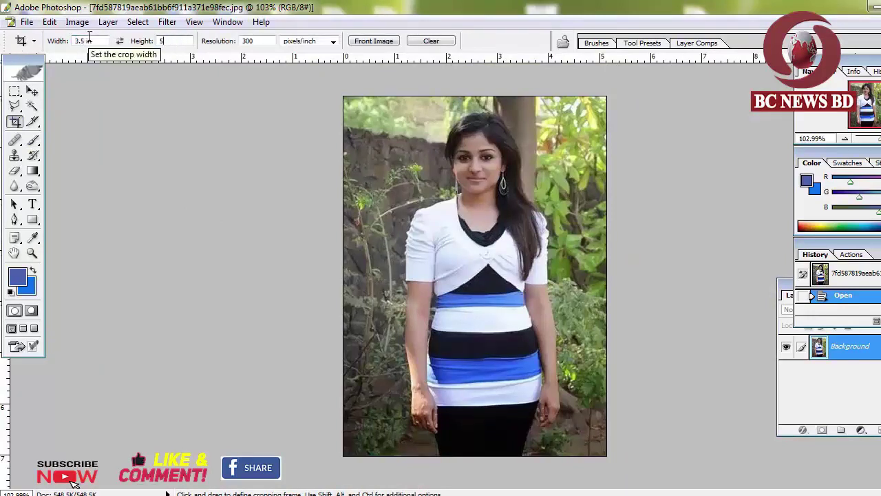
{"action": "mouse_move", "coordinate": [344, 97]}
{"action": "left_mouse_down"}
{"action": "mouse_move", "coordinate": [590, 320]}
{"action": "mouse_move", "coordinate": [596, 455]}
{"action": "left_mouse_up"}
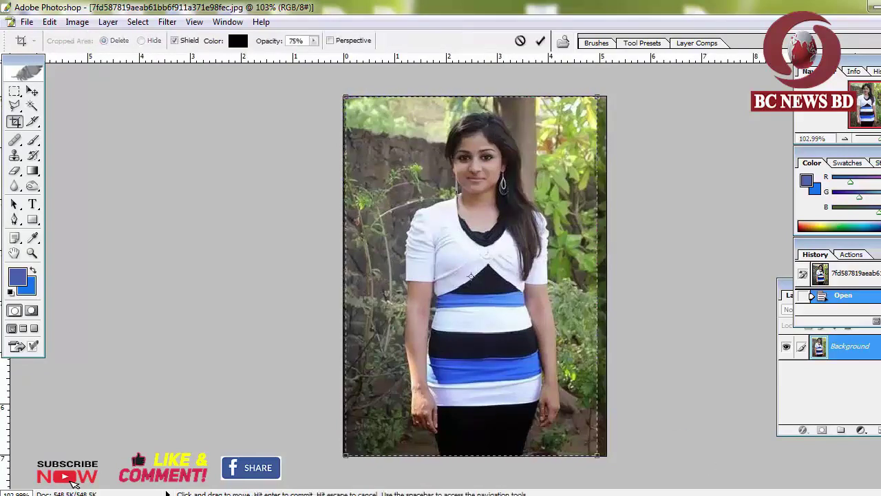
{"action": "key", "text": "Return"}
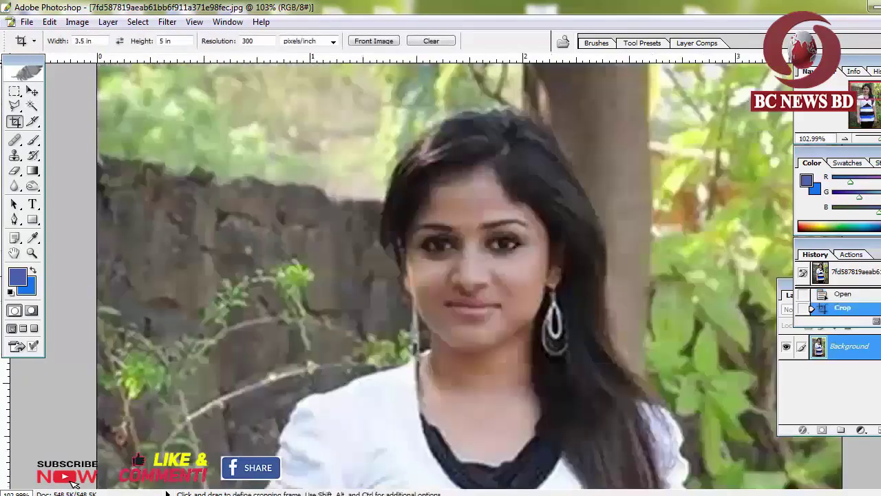
Fit the cropped portrait in view and bring up the Levels adjustment
{"action": "key", "text": "ctrl+minus"}
{"action": "key", "text": "ctrl+minus"}
{"action": "key", "text": "ctrl+minus"}
{"action": "key", "text": "ctrl+minus"}
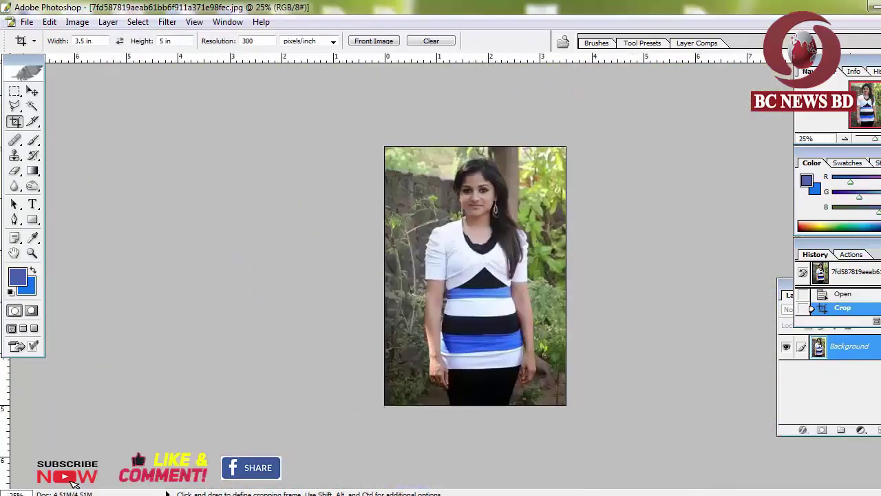
{"action": "key", "text": "ctrl+0"}
{"action": "key", "text": "ctrl+l"}
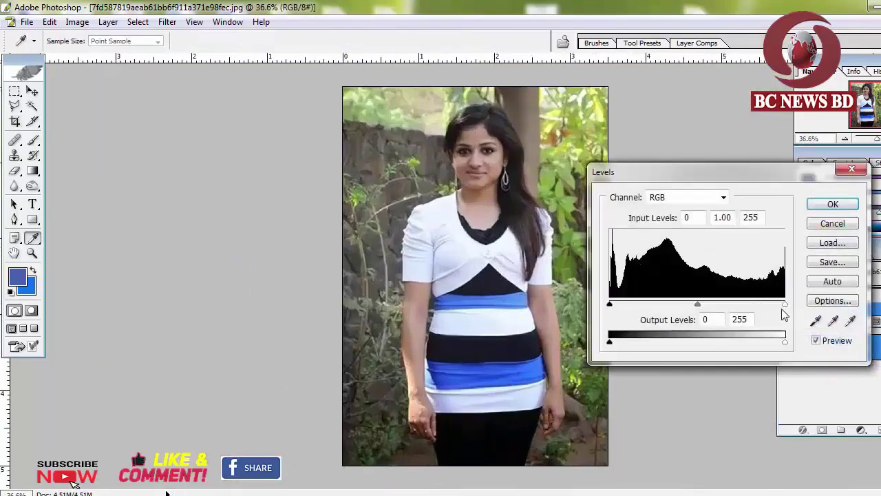
Apply Levels with white input 224, then zoom the portrait out to 25%
{"action": "left_click_drag", "start_coordinate": [786, 310], "coordinate": [764, 307]}
{"action": "left_click", "coordinate": [833, 203]}
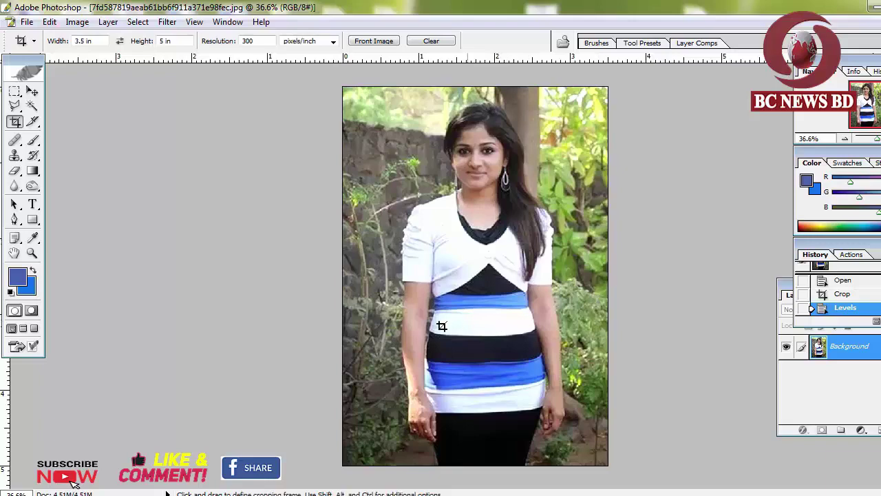
{"action": "key", "text": "ctrl+plus"}
{"action": "key", "text": "ctrl+0"}
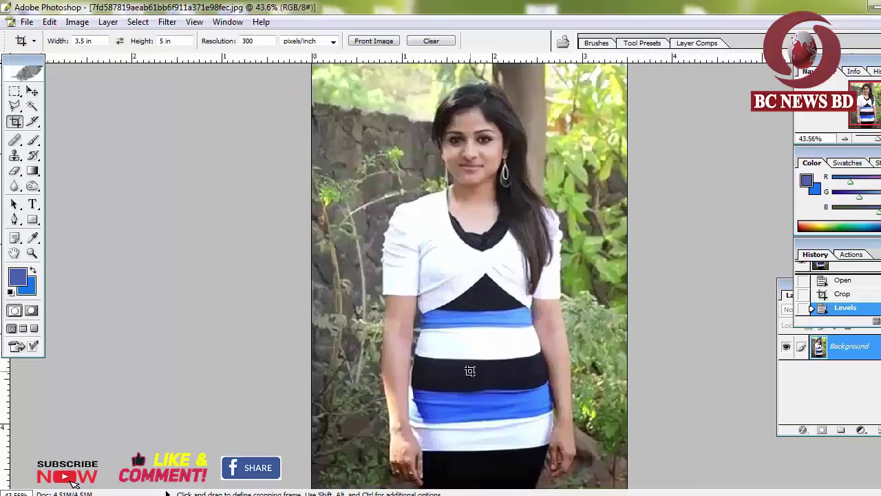
{"action": "left_click", "coordinate": [32, 91]}
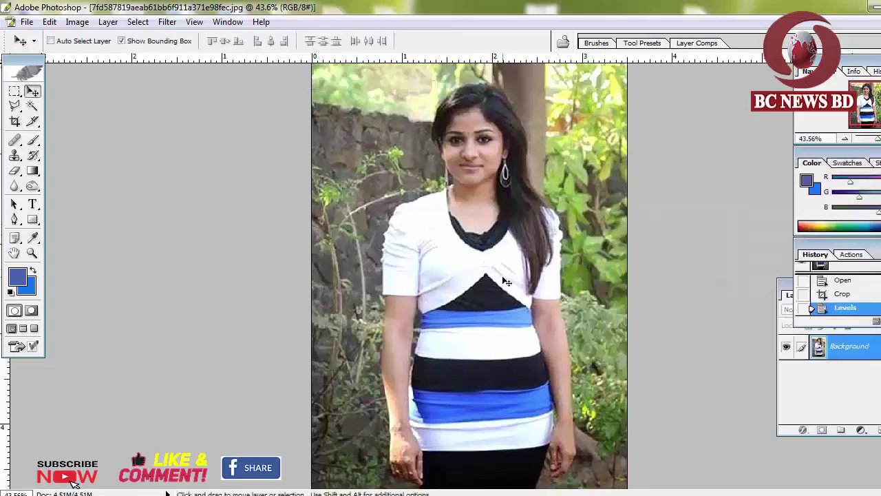
{"action": "key", "text": "ctrl+minus"}
{"action": "key", "text": "ctrl+minus"}
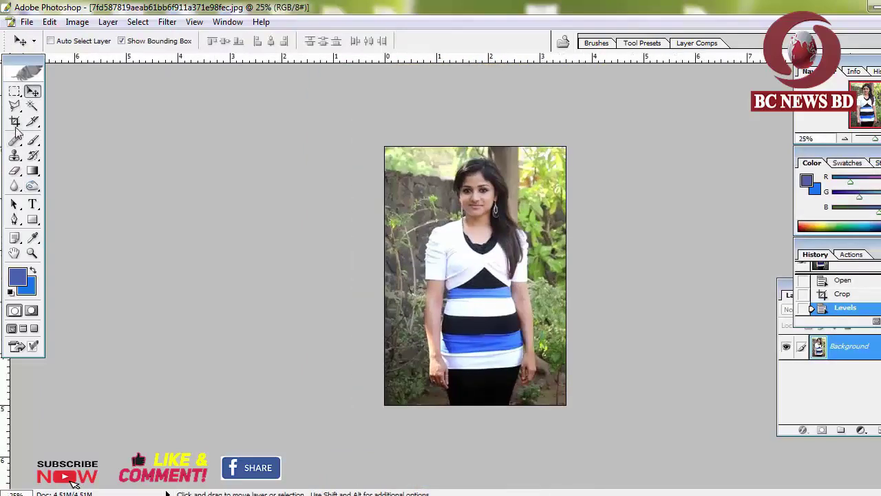
Set the crop size to 4 × 6 in, discarding an accidental crop frame
{"action": "left_click", "coordinate": [15, 123]}
{"action": "double_click", "coordinate": [92, 41]}
{"action": "type", "text": "4"}
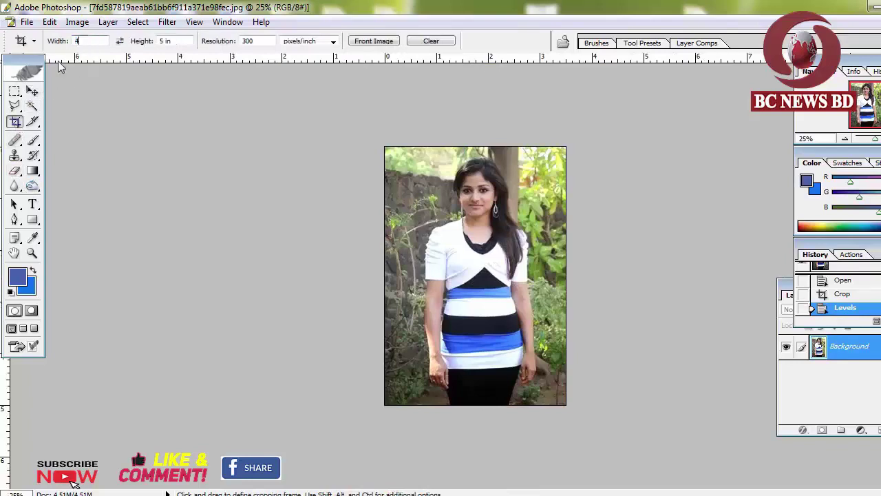
{"action": "double_click", "coordinate": [181, 42]}
{"action": "type", "text": "6"}
{"action": "left_click", "coordinate": [387, 150]}
{"action": "right_click", "coordinate": [458, 200]}
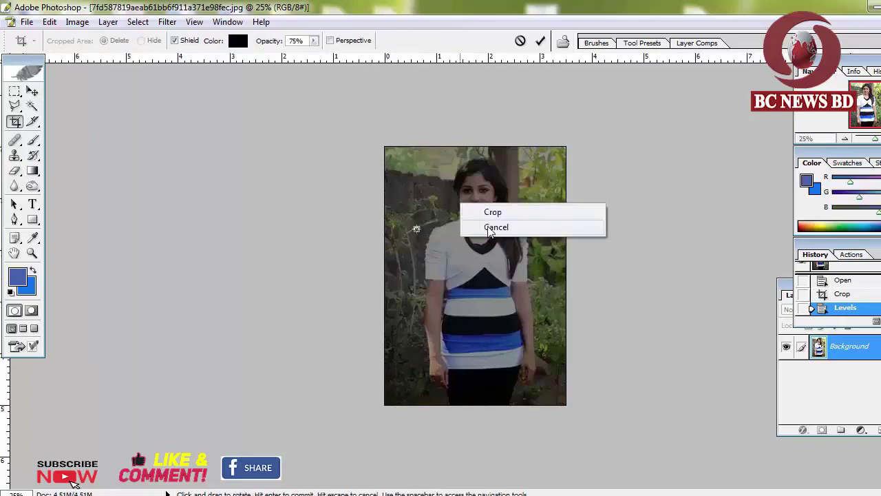
{"action": "left_click", "coordinate": [481, 227]}
Crop the portrait to 4 × 6 in and fit it in the window
{"action": "left_click_drag", "start_coordinate": [386, 147], "coordinate": [551, 405]}
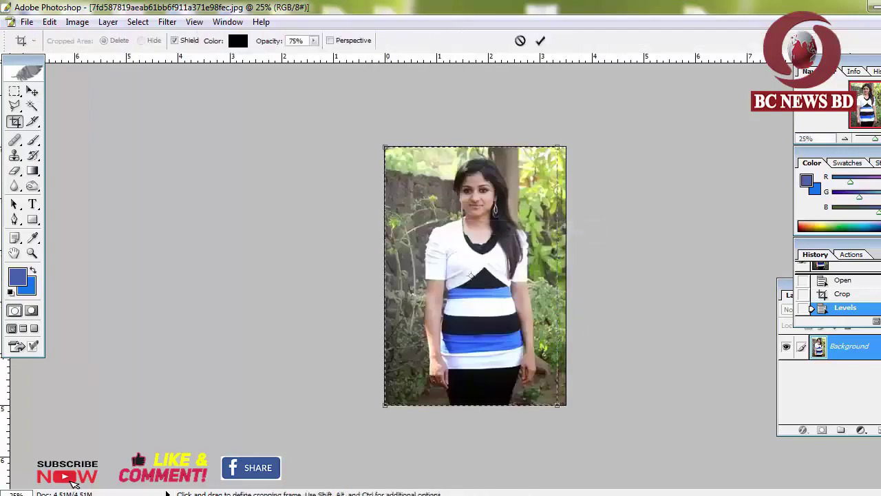
{"action": "key", "text": "Return"}
{"action": "key", "text": "ctrl+0"}
{"action": "scroll", "coordinate": [344, 252], "scroll_direction": "up", "scroll_amount": 3}
{"action": "scroll", "coordinate": [271, 86], "scroll_direction": "down", "scroll_amount": 1}
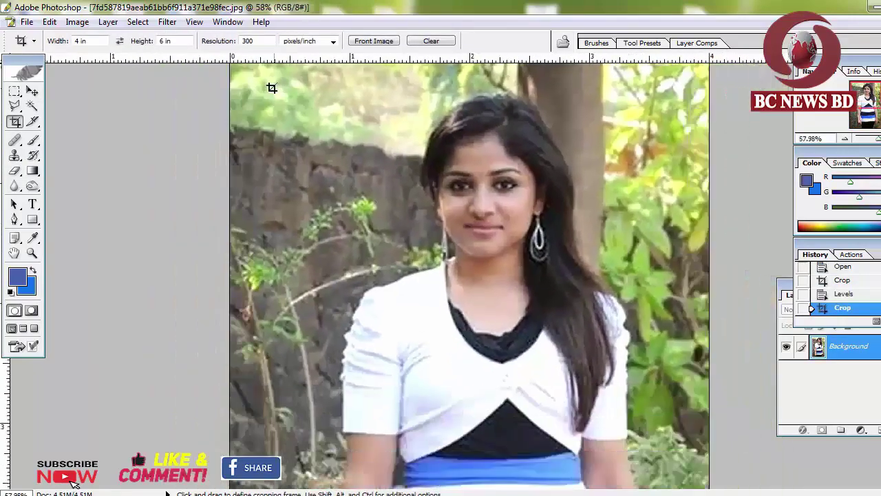
{"action": "scroll", "coordinate": [319, 239], "scroll_direction": "down", "scroll_amount": 1}
{"action": "scroll", "coordinate": [289, 295], "scroll_direction": "up", "scroll_amount": 1}
{"action": "scroll", "coordinate": [290, 294], "scroll_direction": "down", "scroll_amount": 2}
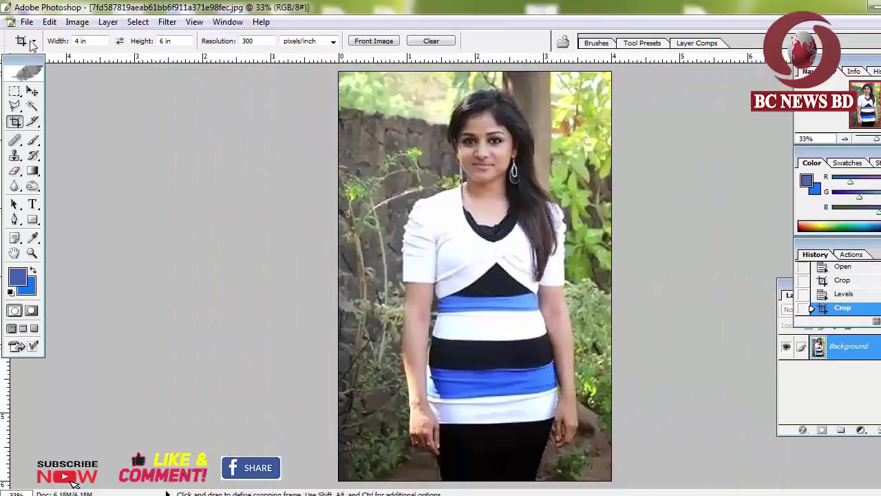
Cancel Save As without saving and switch to the Word photo-sizes document
{"action": "key", "text": "ctrl+shift+s"}
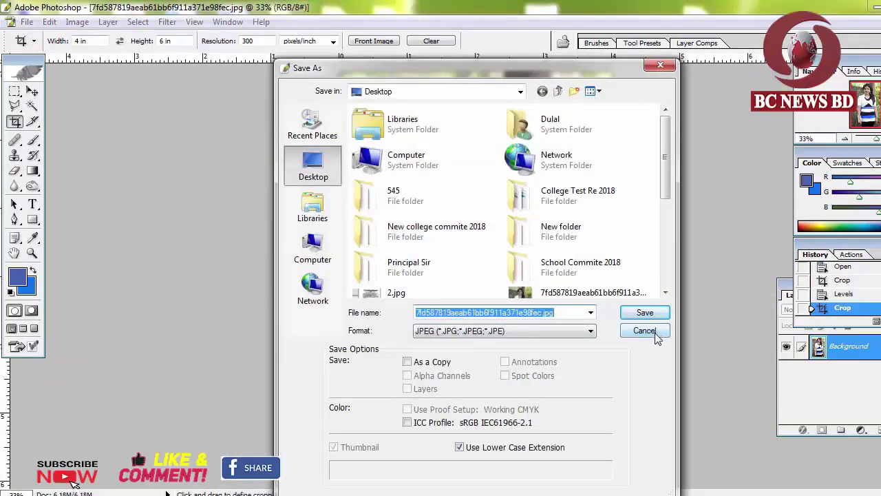
{"action": "left_click", "coordinate": [654, 333]}
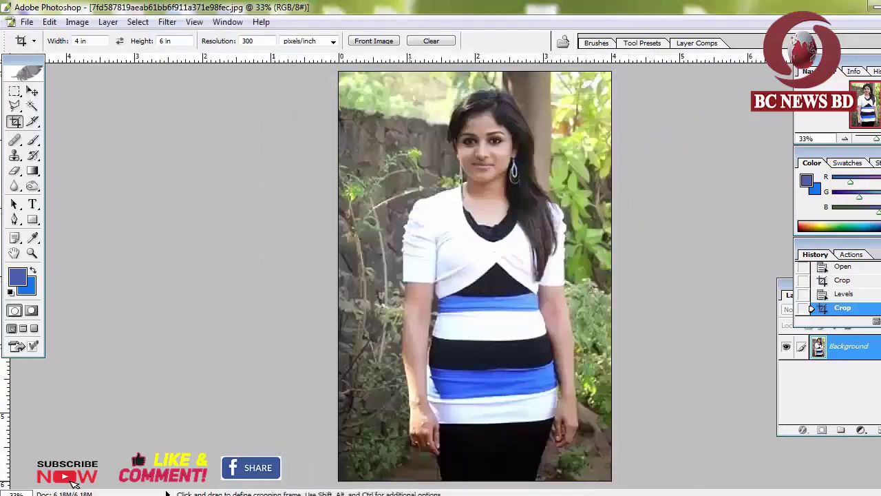
{"action": "left_click", "coordinate": [404, 490]}
{"action": "scroll", "coordinate": [305, 311], "scroll_direction": "up", "scroll_amount": 1, "text": "ctrl"}
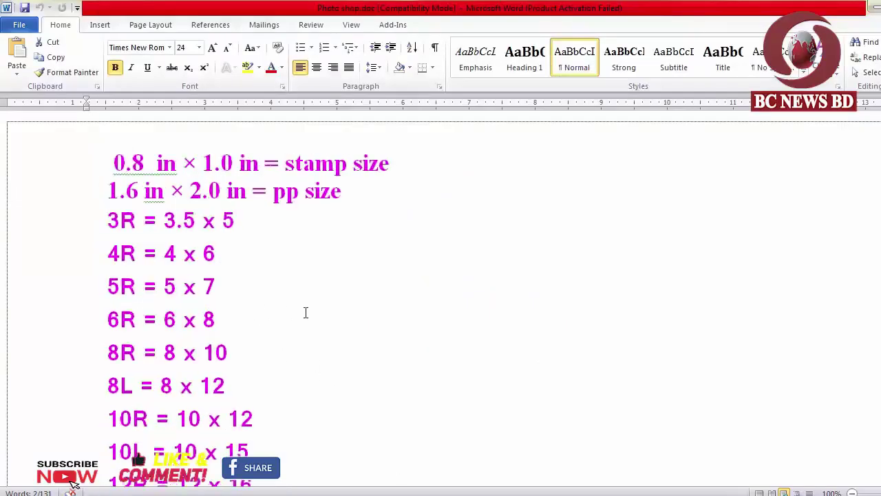
{"action": "scroll", "coordinate": [356, 307], "scroll_direction": "up", "scroll_amount": 2, "text": "ctrl"}
{"action": "left_click", "coordinate": [171, 172]}
{"action": "left_click_drag", "start_coordinate": [128, 163], "coordinate": [423, 172]}
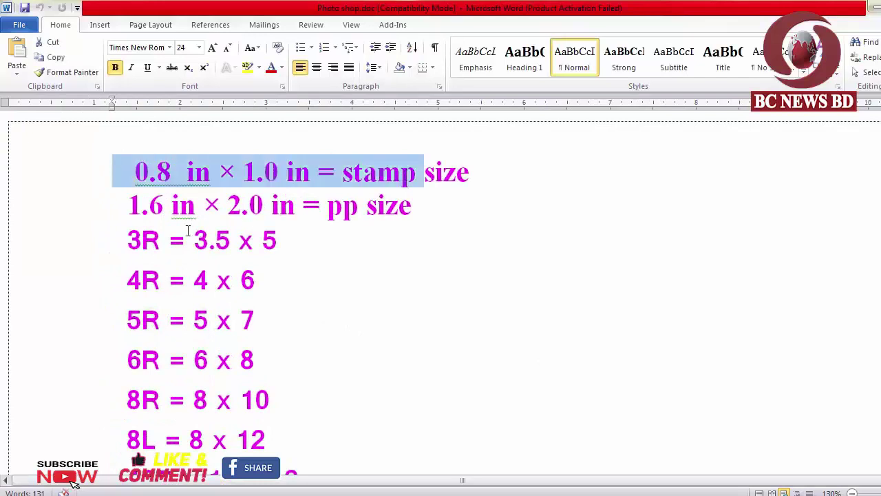
{"action": "left_click_drag", "start_coordinate": [128, 205], "coordinate": [440, 205]}
{"action": "scroll", "coordinate": [438, 210], "scroll_direction": "down", "scroll_amount": 1}
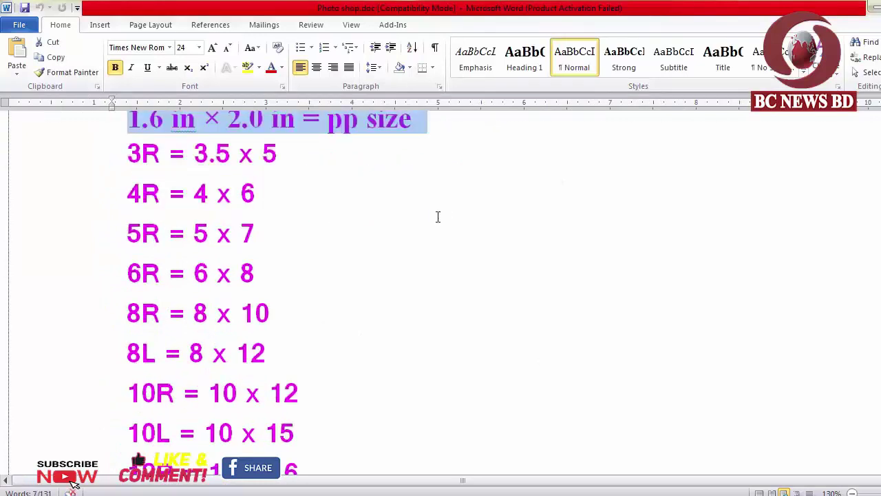
{"action": "mouse_move", "coordinate": [128, 153]}
{"action": "left_mouse_down"}
{"action": "mouse_move", "coordinate": [287, 165]}
{"action": "mouse_move", "coordinate": [129, 193]}
{"action": "mouse_move", "coordinate": [117, 232]}
{"action": "mouse_move", "coordinate": [269, 234]}
{"action": "left_mouse_up"}
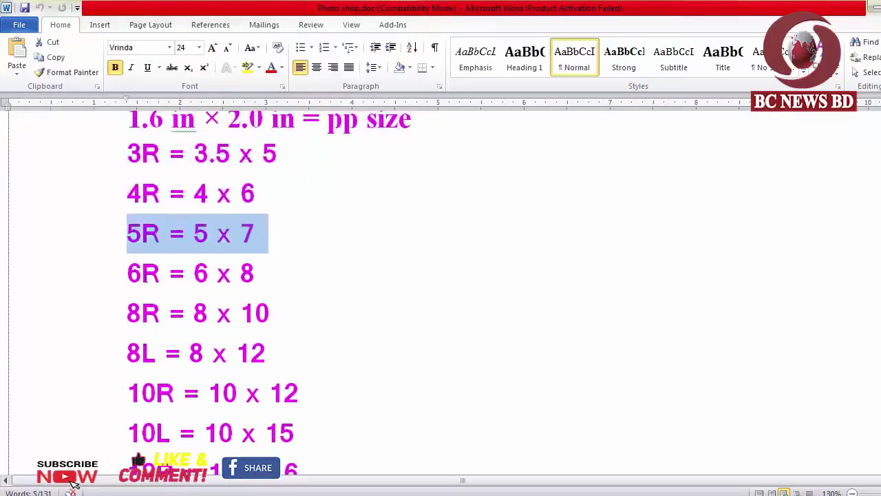
{"action": "left_click_drag", "start_coordinate": [125, 271], "coordinate": [362, 269]}
{"action": "scroll", "coordinate": [189, 266], "scroll_direction": "down", "scroll_amount": 2}
{"action": "left_click_drag", "start_coordinate": [128, 228], "coordinate": [283, 228]}
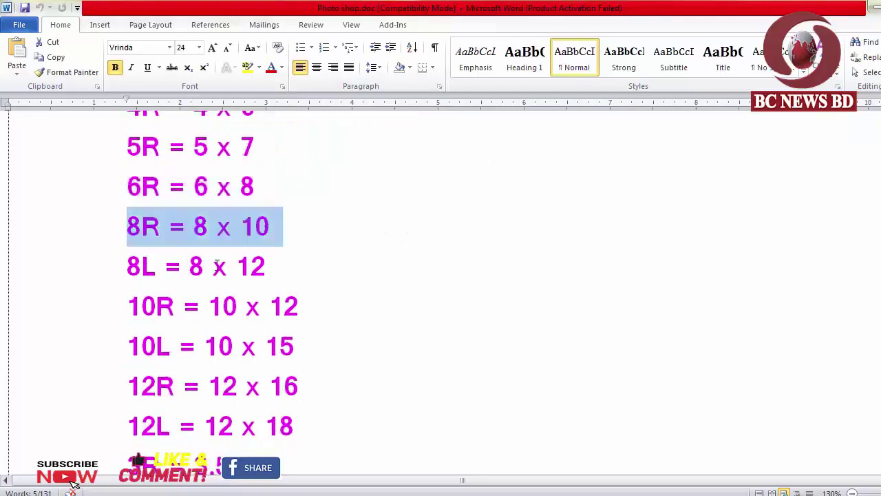
{"action": "left_click_drag", "start_coordinate": [133, 267], "coordinate": [336, 267]}
{"action": "left_click_drag", "start_coordinate": [131, 298], "coordinate": [389, 315]}
{"action": "scroll", "coordinate": [234, 380], "scroll_direction": "down", "scroll_amount": 2}
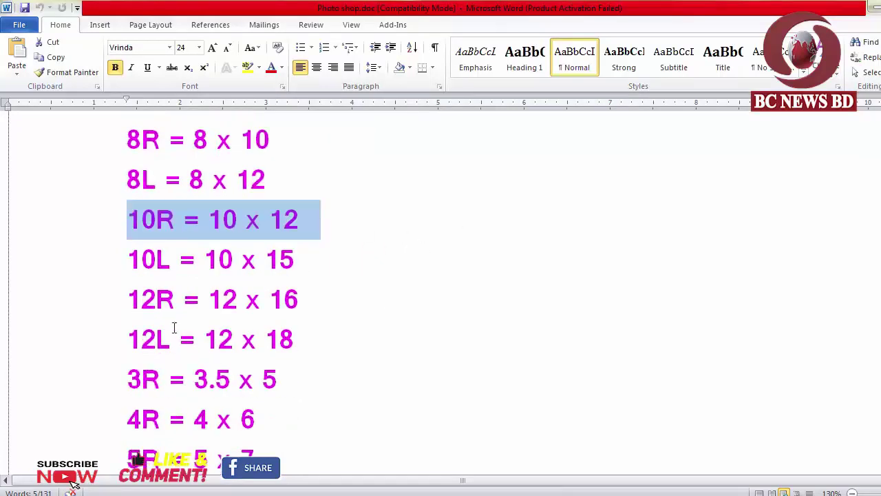
{"action": "left_click_drag", "start_coordinate": [133, 303], "coordinate": [274, 338]}
{"action": "scroll", "coordinate": [137, 368], "scroll_direction": "down", "scroll_amount": 4}
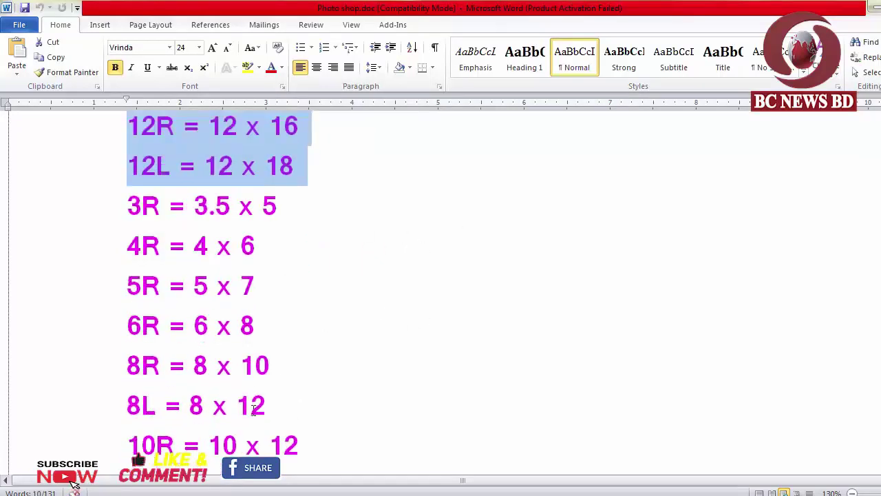
{"action": "scroll", "coordinate": [253, 408], "scroll_direction": "up", "scroll_amount": 5}
{"action": "scroll", "coordinate": [241, 417], "scroll_direction": "down", "scroll_amount": 3}
{"action": "scroll", "coordinate": [250, 419], "scroll_direction": "up", "scroll_amount": 3}
{"action": "type", "text": "0.8  in × 1.0 in = stamp size 1.6 in × 2.0 in = pp size"}
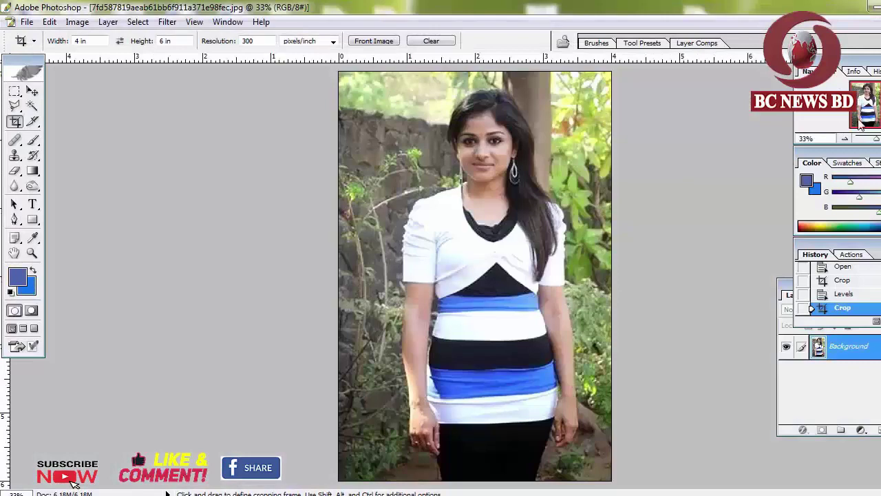
Crop the portrait to 3.5 × 5 in and select the whole canvas
{"action": "scroll", "coordinate": [625, 291], "scroll_direction": "up", "scroll_amount": 1}
{"action": "scroll", "coordinate": [606, 310], "scroll_direction": "down", "scroll_amount": 3}
{"action": "scroll", "coordinate": [598, 321], "scroll_direction": "down", "scroll_amount": 1}
{"action": "key", "text": "ctrl+0"}
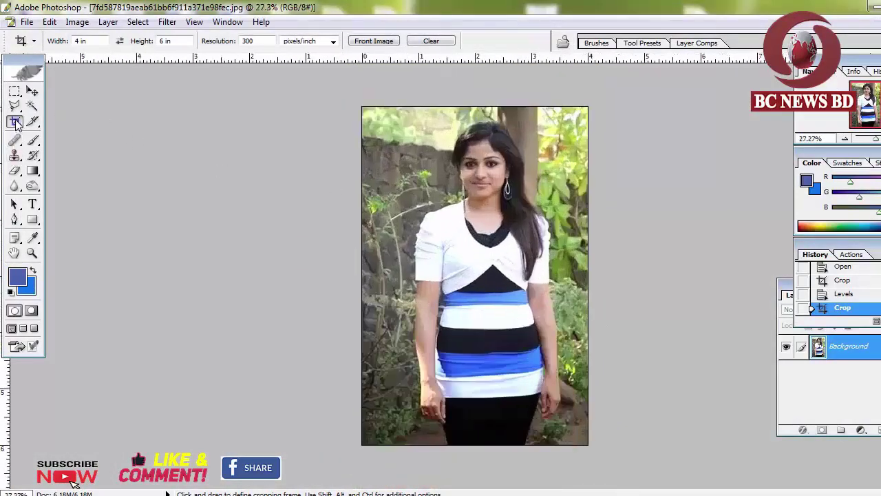
{"action": "mouse_move", "coordinate": [361, 108]}
{"action": "left_mouse_down"}
{"action": "mouse_move", "coordinate": [677, 478]}
{"action": "mouse_move", "coordinate": [466, 263]}
{"action": "left_mouse_up"}
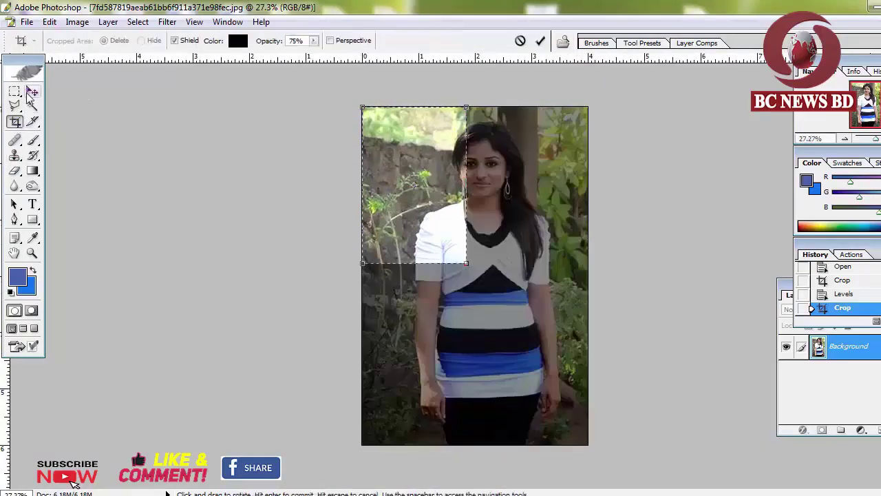
{"action": "right_click", "coordinate": [452, 157]}
{"action": "left_click", "coordinate": [454, 176]}
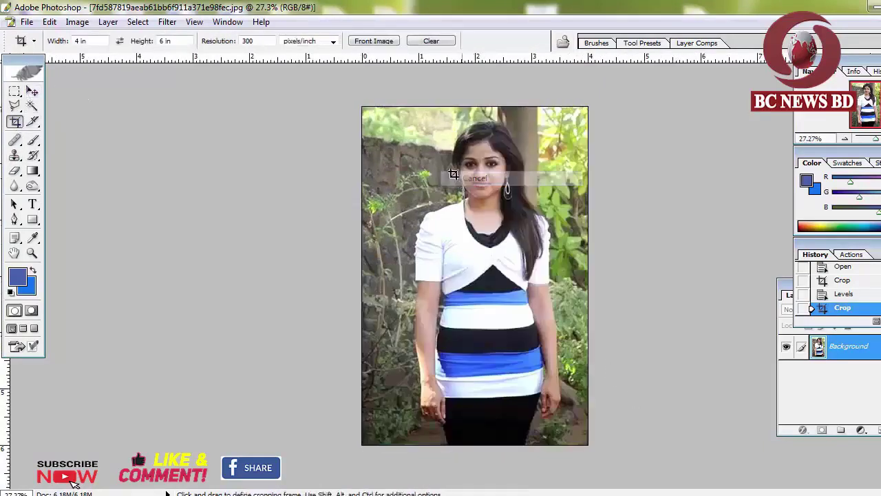
{"action": "left_click", "coordinate": [95, 42]}
{"action": "type", "text": ".5"}
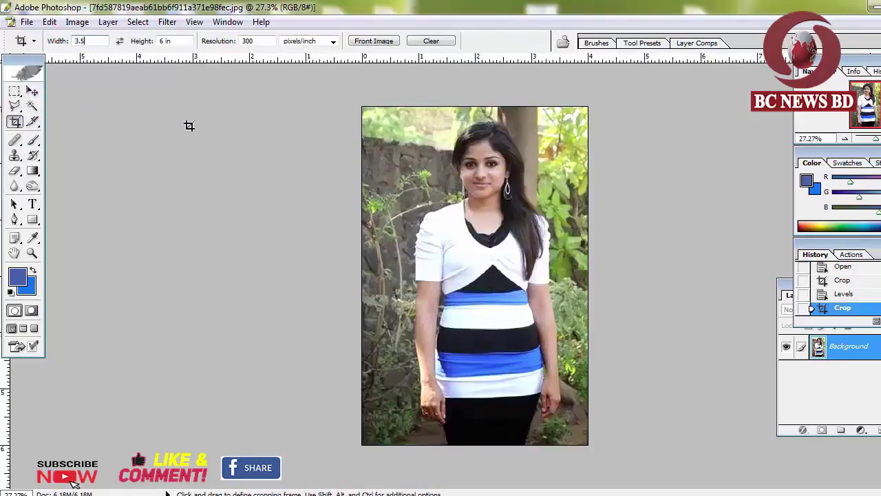
{"action": "left_click_drag", "start_coordinate": [357, 109], "coordinate": [692, 448]}
{"action": "type", "text": "5"}
{"action": "key", "text": "Return"}
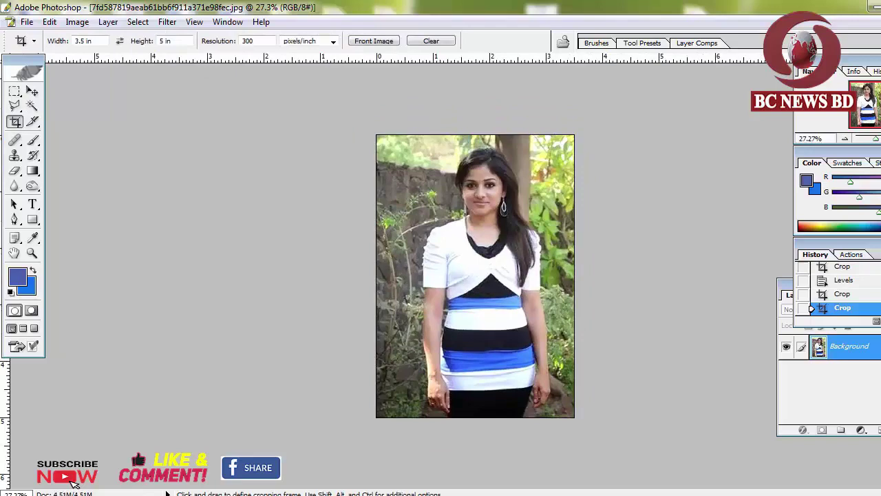
{"action": "key", "text": "ctrl+a"}
Clear the 3.5 × 5 in canvas to white and deselect
{"action": "key", "text": "Delete"}
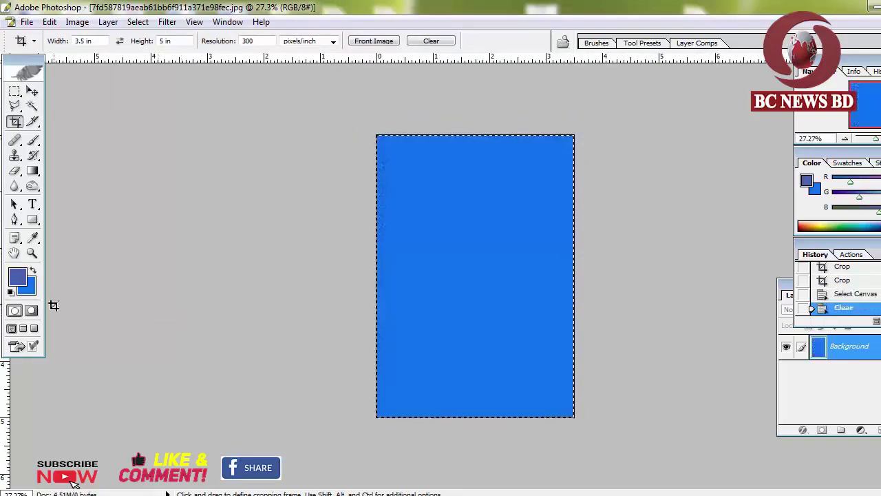
{"action": "left_click", "coordinate": [27, 288]}
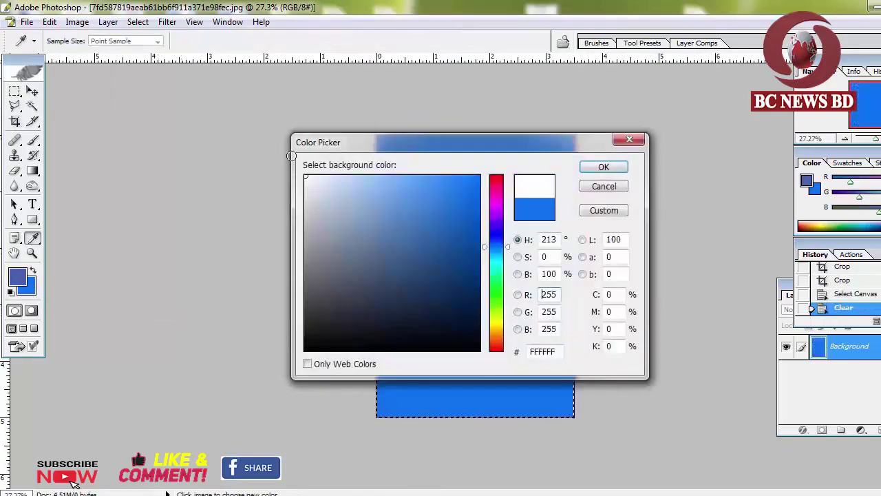
{"action": "left_click", "coordinate": [603, 166]}
{"action": "key", "text": "Delete"}
{"action": "key", "text": "c"}
{"action": "key", "text": "ctrl+d"}
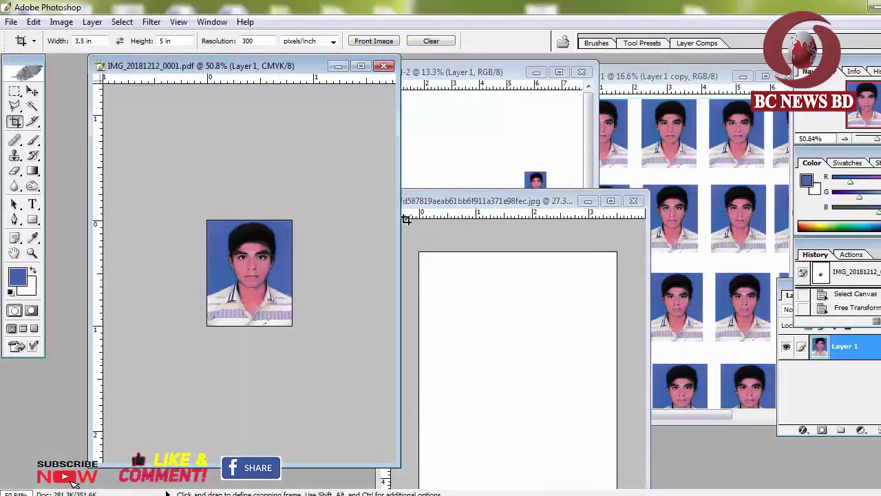
Maximize the passport photo document and crop it to 1.6 × 2 in
{"action": "left_click", "coordinate": [710, 222]}
{"action": "left_click", "coordinate": [286, 240]}
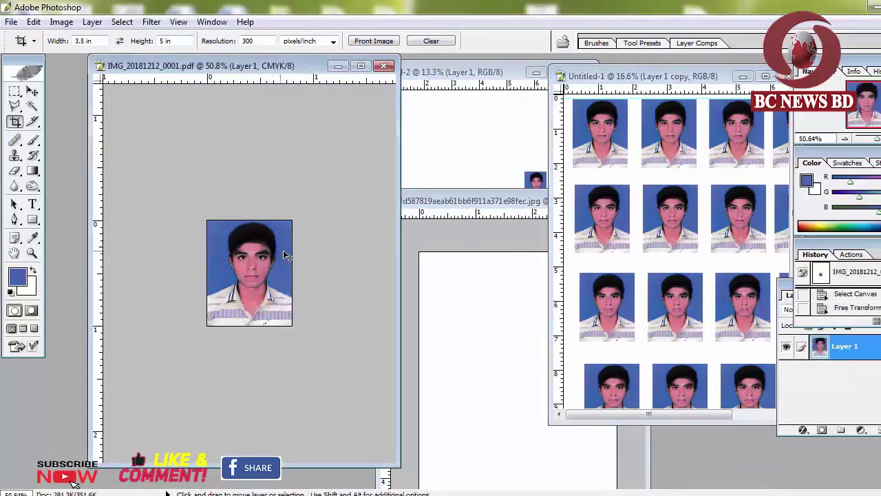
{"action": "left_click", "coordinate": [360, 66]}
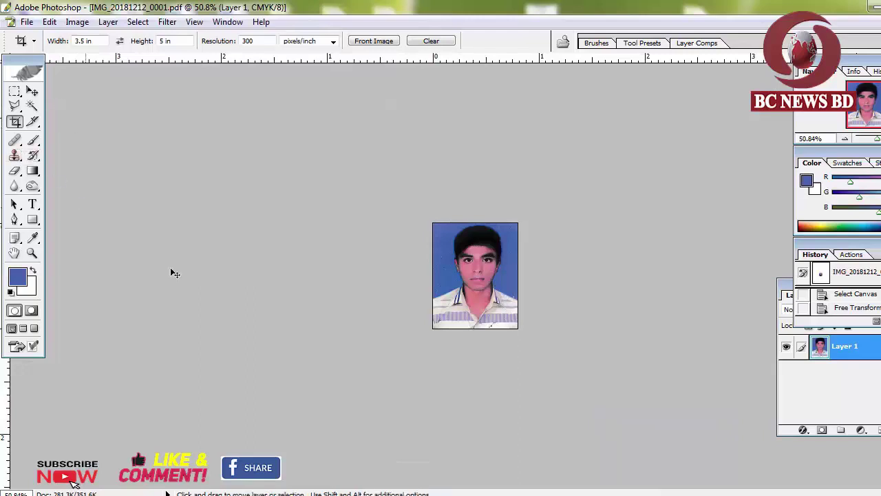
{"action": "left_click", "coordinate": [194, 21]}
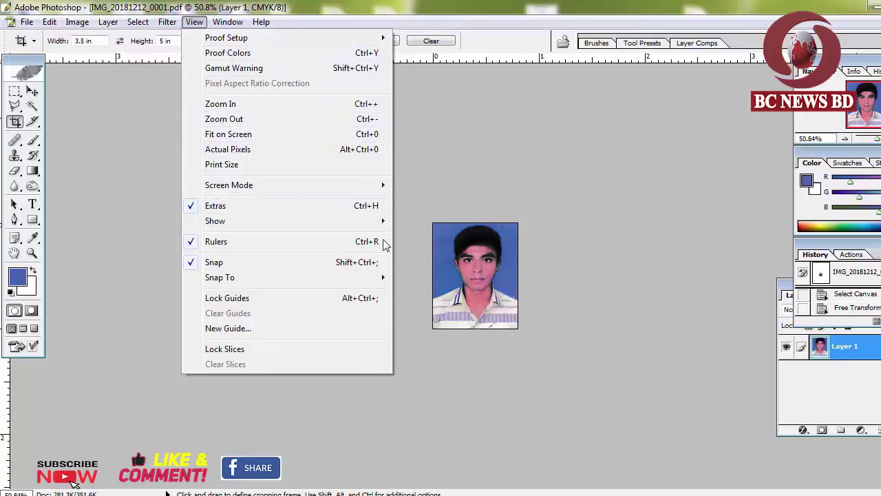
{"action": "key", "text": "Escape"}
{"action": "key", "text": "ctrl+plus"}
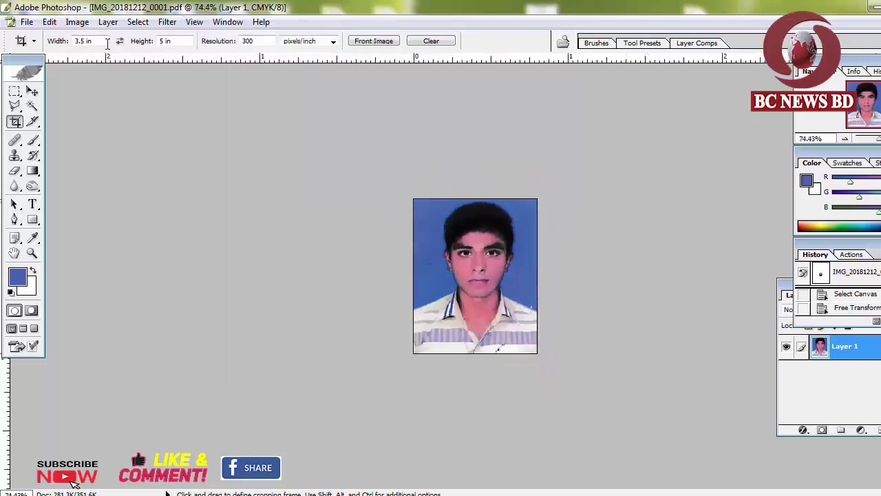
{"action": "left_click", "coordinate": [99, 41]}
{"action": "key", "text": "Tab"}
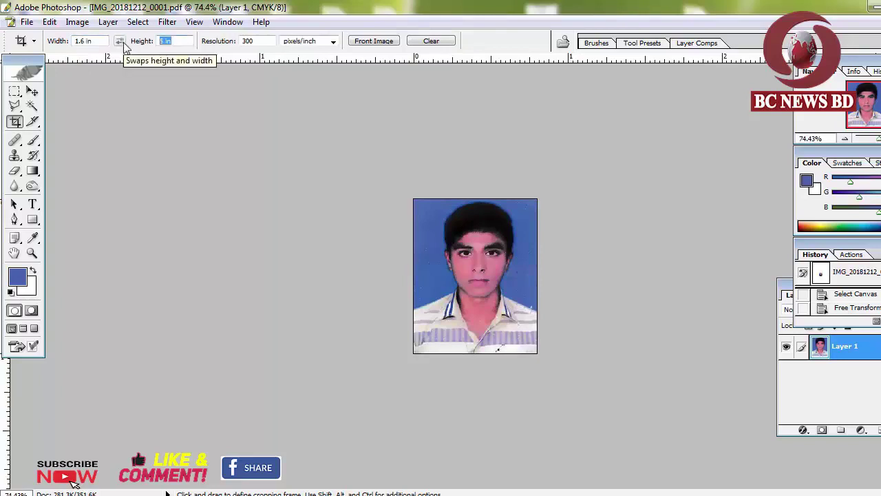
{"action": "type", "text": "2"}
{"action": "left_click_drag", "start_coordinate": [413, 198], "coordinate": [537, 353]}
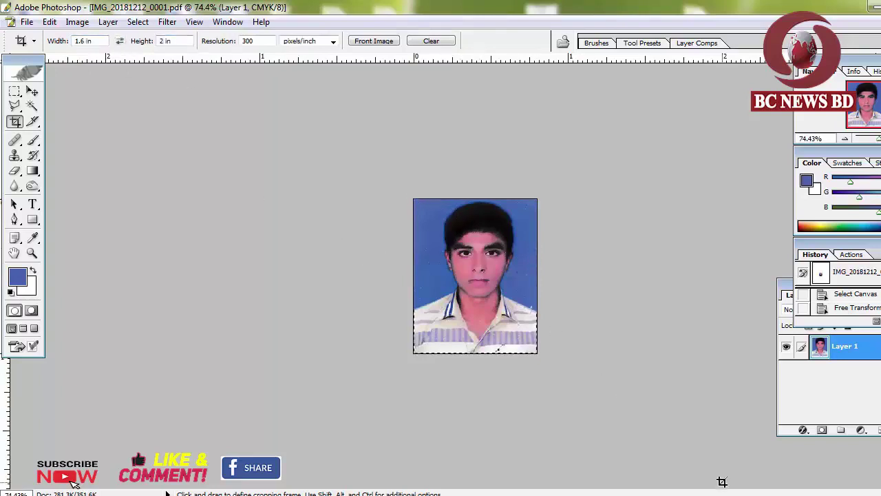
{"action": "key", "text": "Return"}
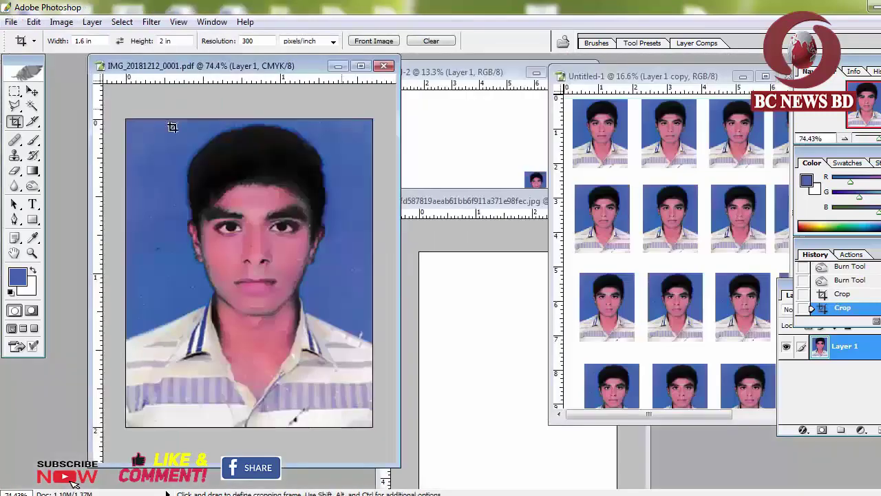
Move the passport photo onto the white page and place a duplicate beside it
{"action": "left_click", "coordinate": [32, 91]}
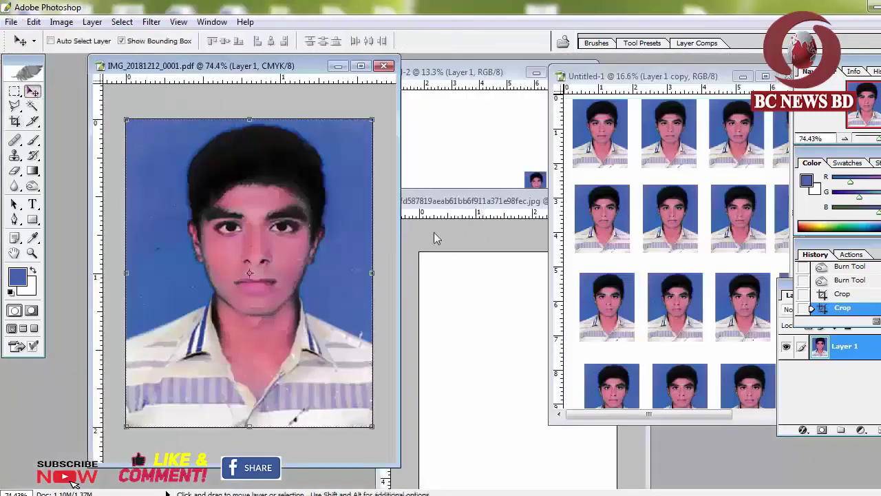
{"action": "left_click_drag", "start_coordinate": [293, 247], "coordinate": [513, 358]}
{"action": "double_click", "coordinate": [512, 201]}
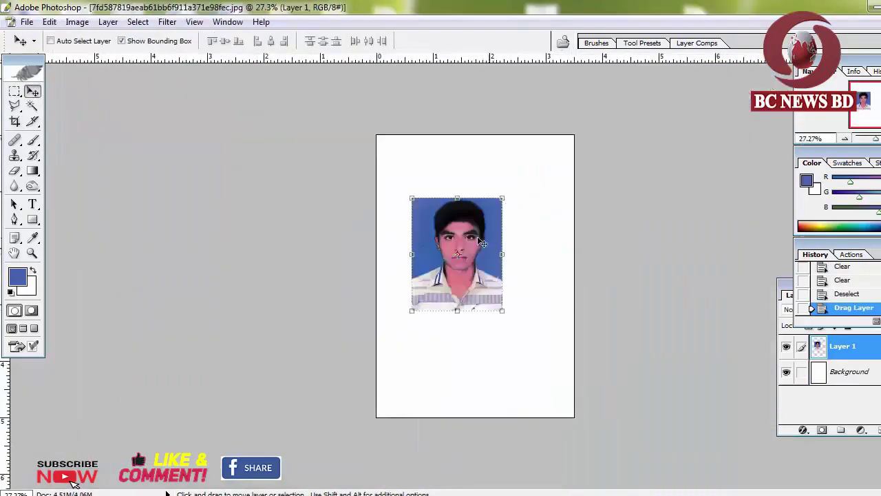
{"action": "mouse_move", "coordinate": [452, 185]}
{"action": "left_mouse_down"}
{"action": "mouse_move", "coordinate": [440, 169]}
{"action": "mouse_move", "coordinate": [548, 181]}
{"action": "mouse_move", "coordinate": [540, 181]}
{"action": "left_mouse_up"}
Nudge the photos into line, copy one to the lower left, and maximize the scanned photo
{"action": "left_click", "coordinate": [434, 185], "text": "ctrl"}
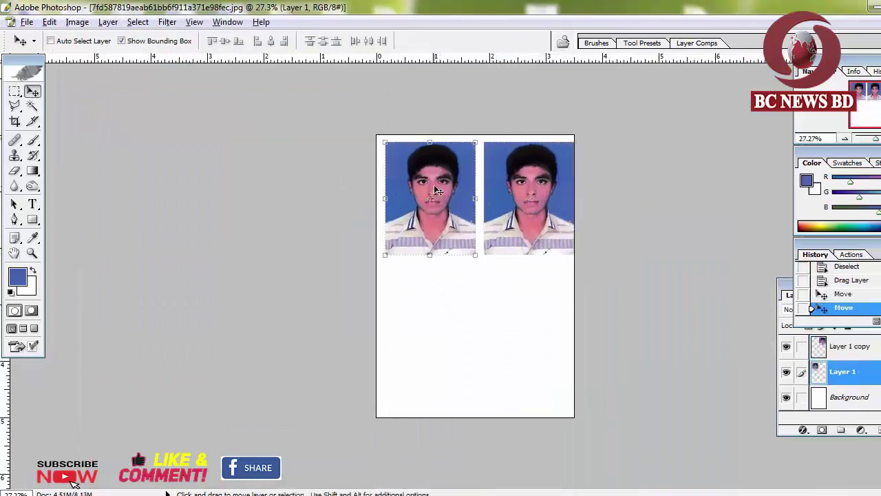
{"action": "key", "text": "Left"}
{"action": "key", "text": "Left"}
{"action": "left_click", "coordinate": [539, 181], "text": "ctrl"}
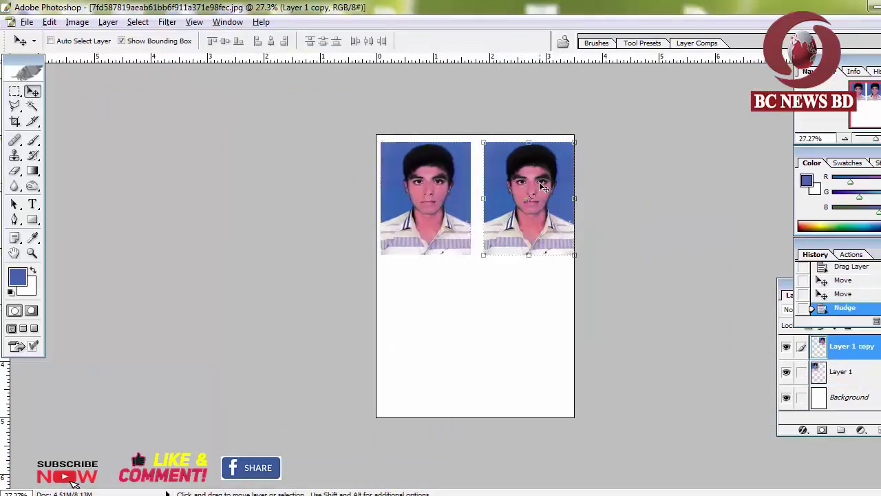
{"action": "key", "text": "Left"}
{"action": "key", "text": "Left"}
{"action": "key", "text": "Left"}
{"action": "key", "text": "Left"}
{"action": "key", "text": "Left"}
{"action": "key", "text": "Left"}
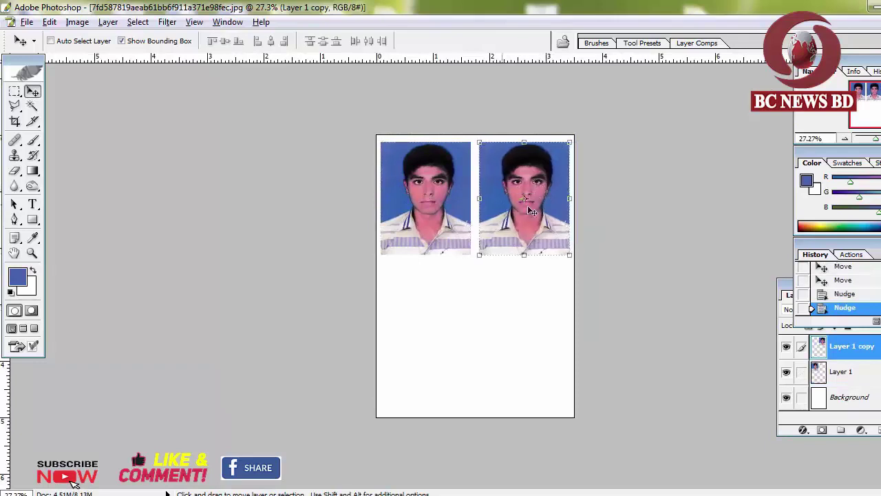
{"action": "mouse_move", "coordinate": [531, 210]}
{"action": "left_mouse_down"}
{"action": "mouse_move", "coordinate": [442, 354]}
{"action": "mouse_move", "coordinate": [436, 349]}
{"action": "left_mouse_up"}
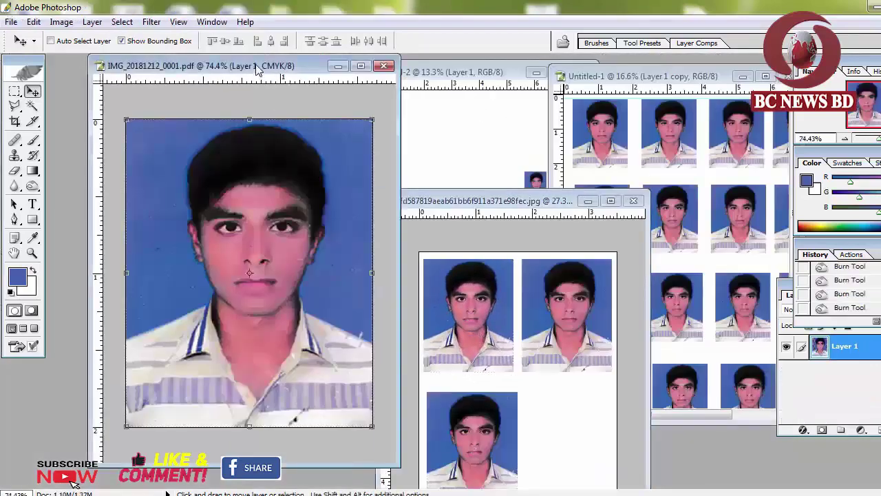
{"action": "double_click", "coordinate": [256, 69]}
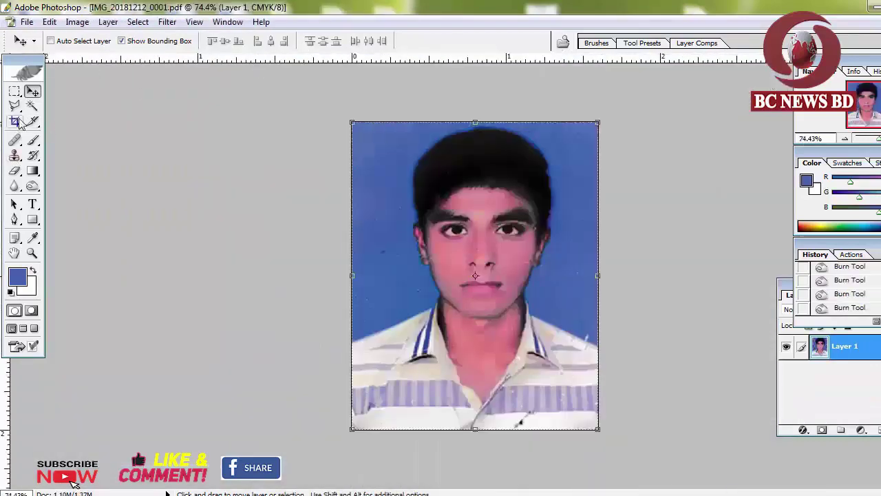
Crop the scanned photo to 0.8 × 1 in stamp size
{"action": "left_click", "coordinate": [15, 121]}
{"action": "double_click", "coordinate": [99, 42]}
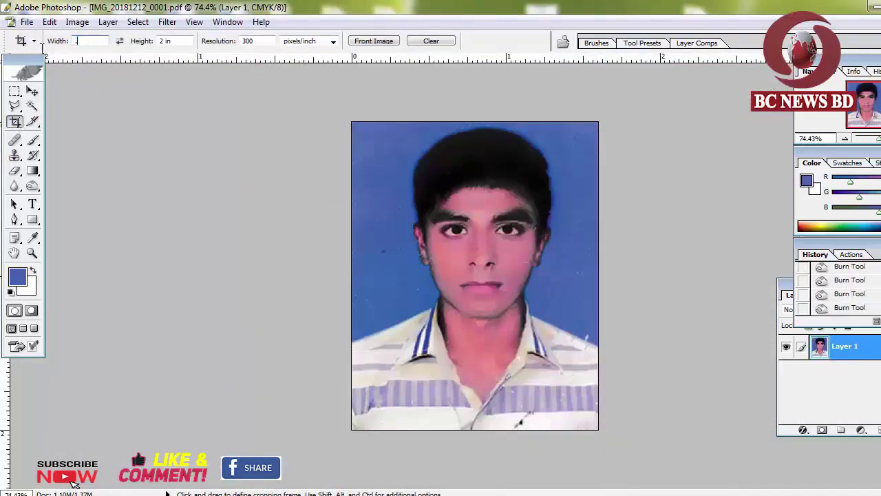
{"action": "type", "text": ".8"}
{"action": "key", "text": "Tab"}
{"action": "key", "text": "Return"}
{"action": "left_click_drag", "start_coordinate": [352, 122], "coordinate": [598, 428]}
{"action": "key", "text": "Return"}
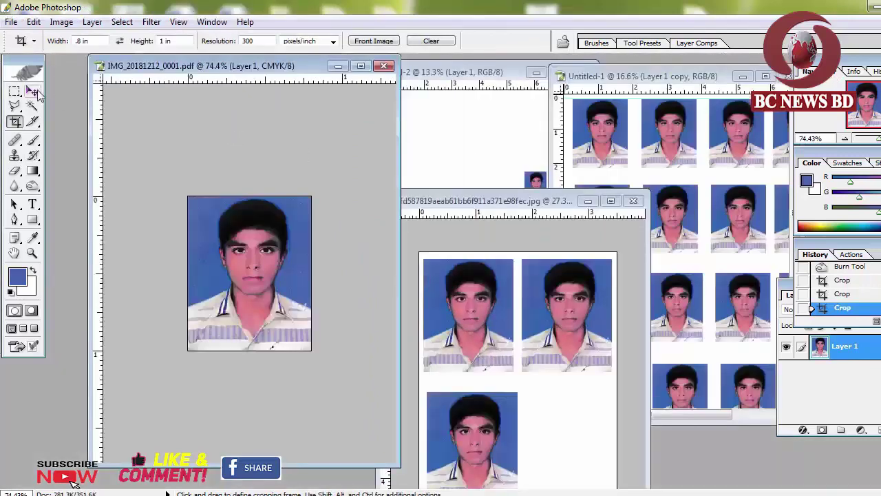
{"action": "left_click", "coordinate": [35, 94]}
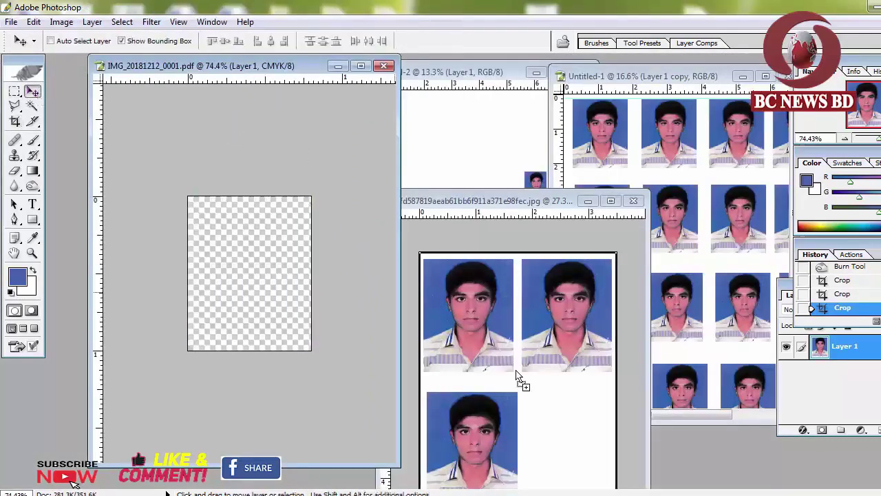
Bring the cropped photo onto the print sheet and place a second small copy beside it
{"action": "left_click_drag", "start_coordinate": [207, 203], "coordinate": [541, 410]}
{"action": "left_click", "coordinate": [613, 201]}
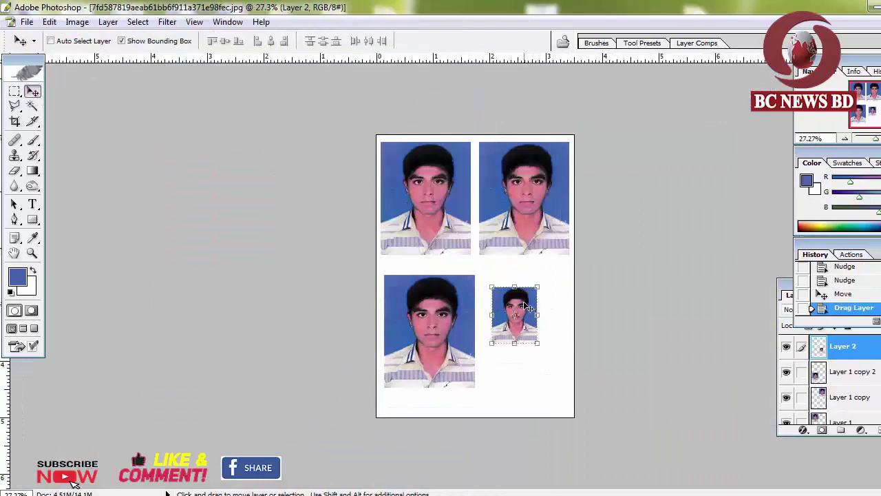
{"action": "left_click_drag", "start_coordinate": [525, 303], "coordinate": [515, 291]}
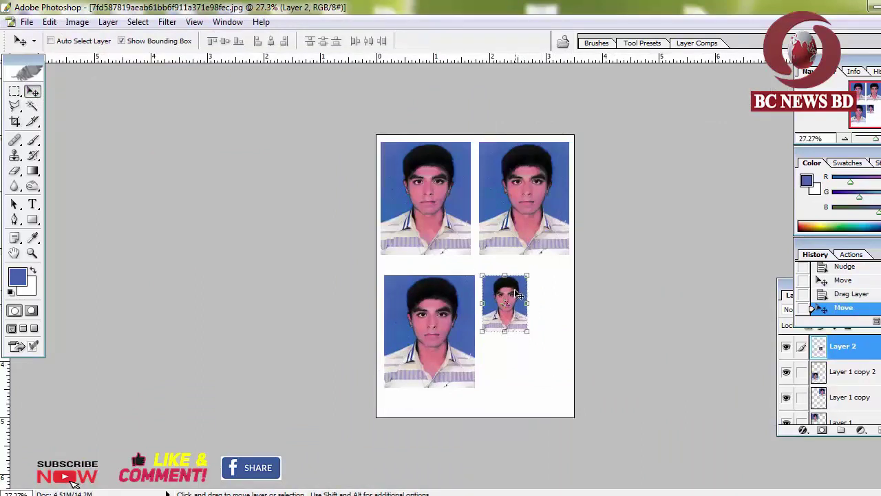
{"action": "mouse_move", "coordinate": [516, 294]}
{"action": "left_mouse_down"}
{"action": "mouse_move", "coordinate": [563, 296]}
{"action": "mouse_move", "coordinate": [518, 362]}
{"action": "mouse_move", "coordinate": [561, 363]}
{"action": "left_mouse_up"}
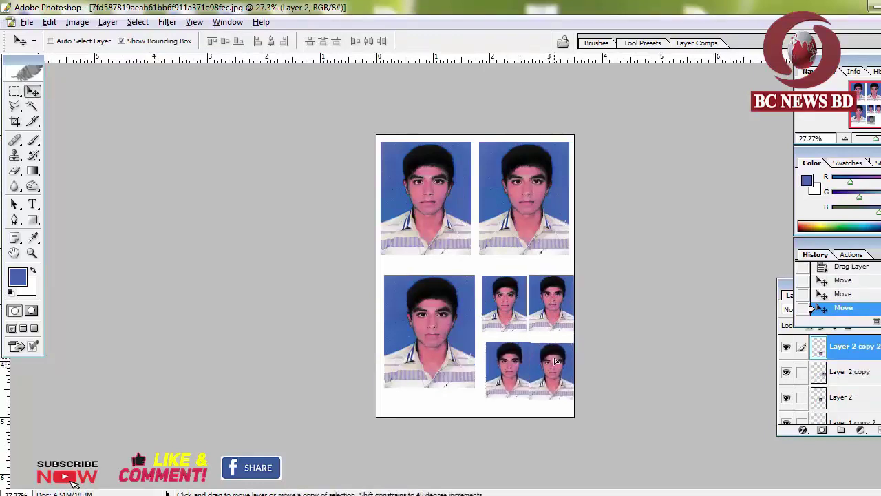
Nudge the large photo and small copies left, then fill the lower-right slot with a fourth copy
{"action": "left_click", "coordinate": [446, 331], "text": "ctrl"}
{"action": "key", "text": "Left"}
{"action": "key", "text": "Left"}
{"action": "key", "text": "Left"}
{"action": "key", "text": "Left"}
{"action": "key", "text": "Left"}
{"action": "key", "text": "Left"}
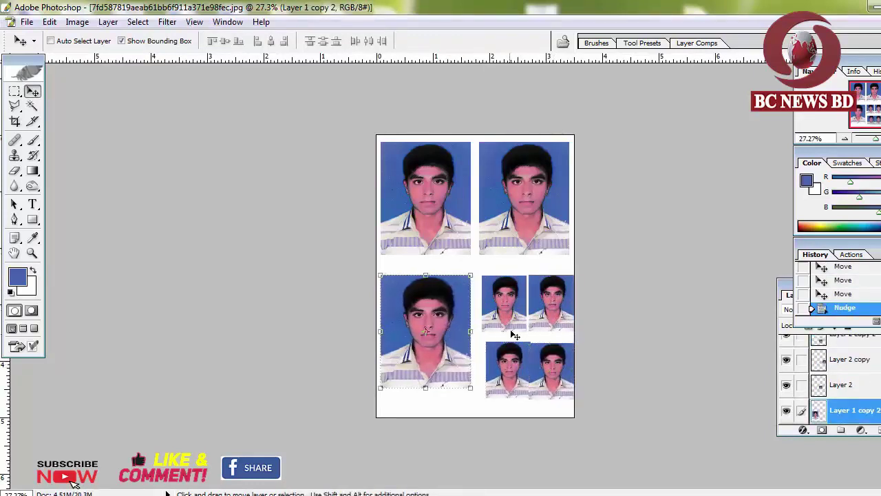
{"action": "left_click", "coordinate": [521, 307], "text": "ctrl"}
{"action": "key", "text": "Left"}
{"action": "key", "text": "Left"}
{"action": "key", "text": "Left"}
{"action": "key", "text": "Left"}
{"action": "key", "text": "Left"}
{"action": "key", "text": "Left"}
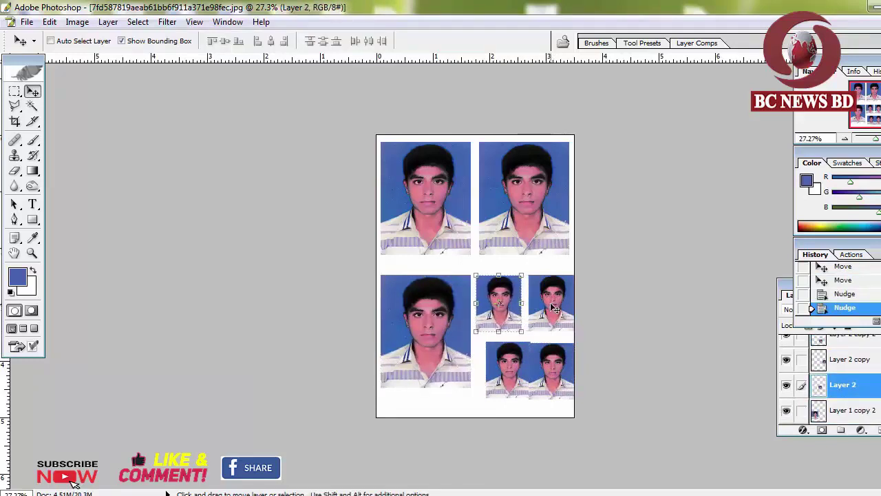
{"action": "left_click", "coordinate": [554, 307], "text": "ctrl"}
{"action": "key", "text": "Left"}
{"action": "key", "text": "Left"}
{"action": "key", "text": "Left"}
{"action": "key", "text": "Left"}
{"action": "key", "text": "Left"}
{"action": "key", "text": "Left"}
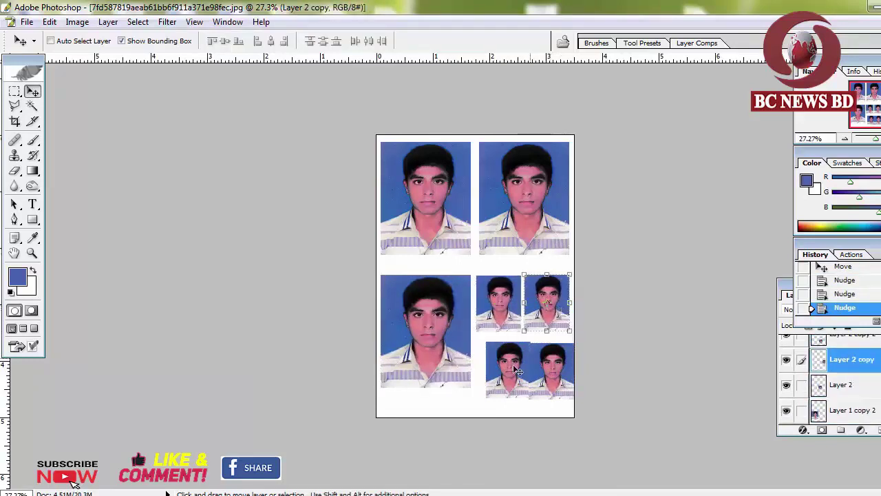
{"action": "left_click", "coordinate": [509, 370], "text": "ctrl"}
{"action": "key", "text": "Left"}
{"action": "key", "text": "Left"}
{"action": "key", "text": "Left"}
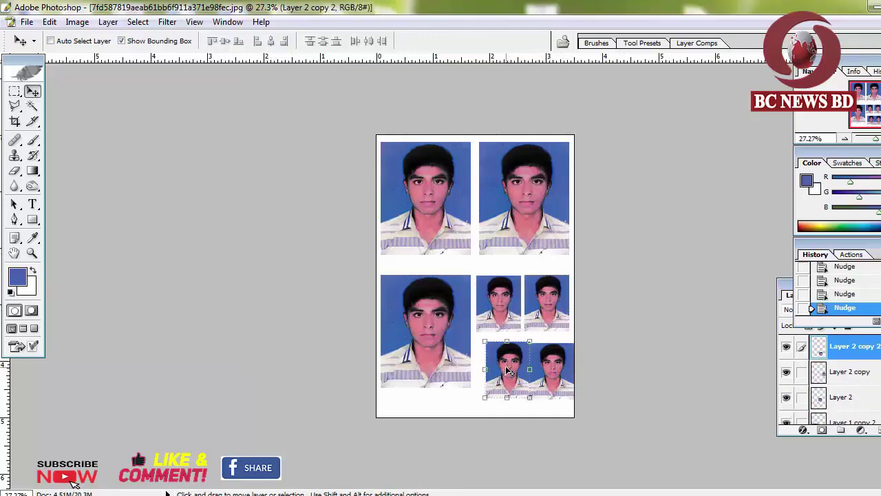
{"action": "key", "text": "Left"}
{"action": "key", "text": "Left"}
{"action": "key", "text": "Left"}
{"action": "key", "text": "Left"}
{"action": "key", "text": "Left"}
{"action": "key", "text": "Left"}
{"action": "left_click_drag", "start_coordinate": [510, 371], "coordinate": [561, 370]}
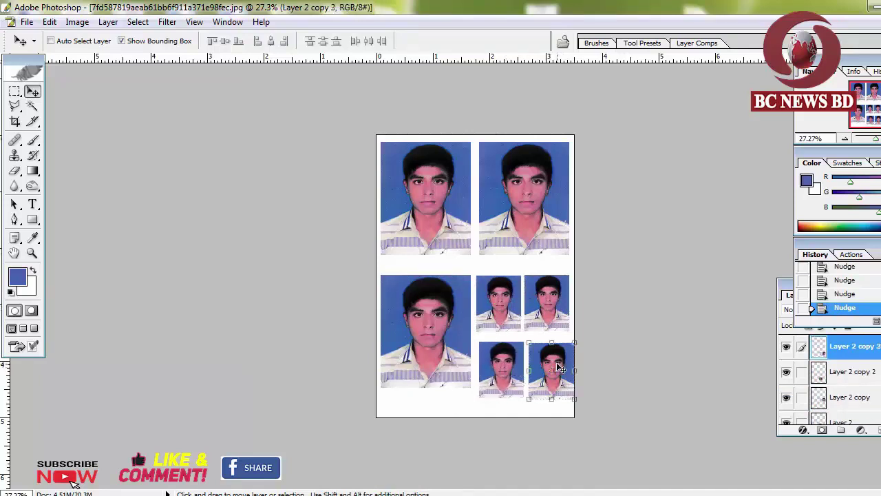
Save the print sheet as a JPEG, replacing the existing file and accepting the JPEG options
{"action": "left_click", "coordinate": [27, 21]}
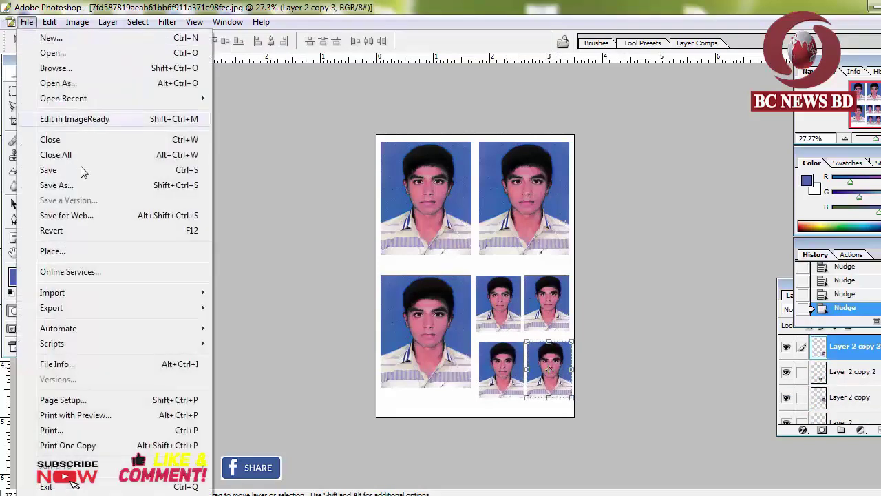
{"action": "left_click", "coordinate": [69, 186]}
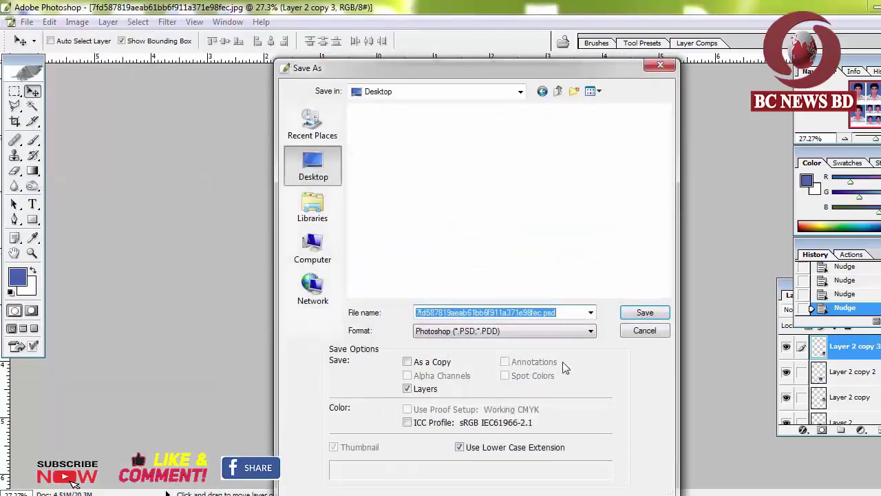
{"action": "left_click", "coordinate": [523, 330]}
{"action": "left_click", "coordinate": [501, 397]}
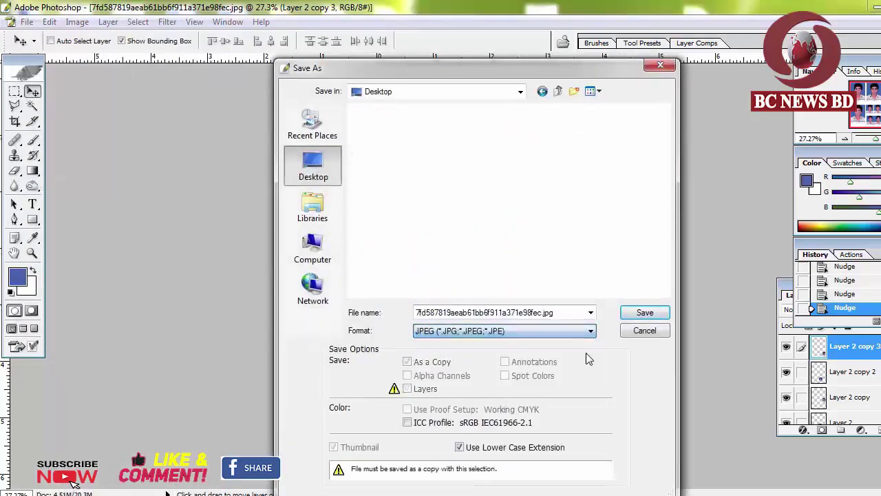
{"action": "left_click", "coordinate": [645, 312]}
{"action": "left_click", "coordinate": [459, 202]}
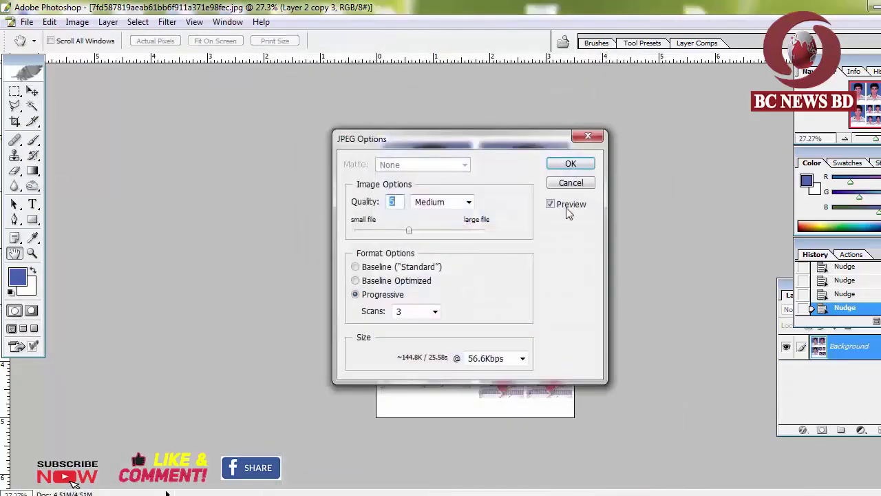
{"action": "left_click", "coordinate": [582, 167]}
Close the print sheet, scanned photo and Untitled-1 documents without saving changes
{"action": "key", "text": "ctrl+w"}
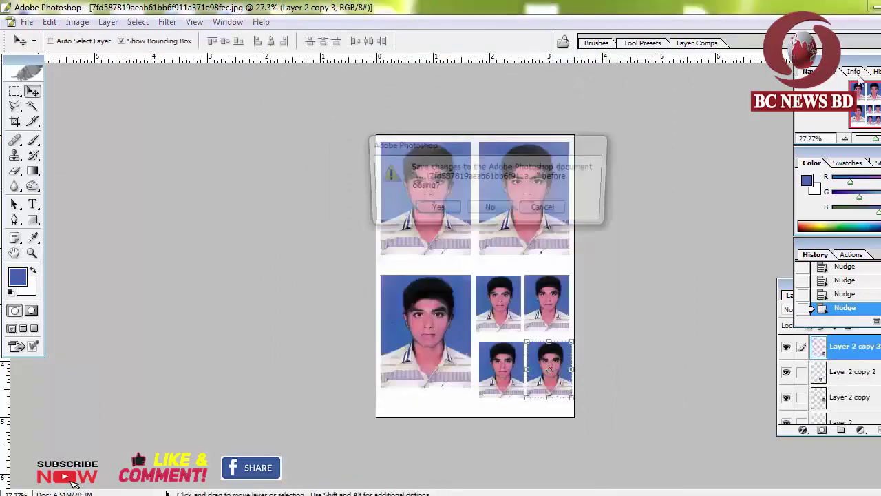
{"action": "left_click", "coordinate": [490, 210]}
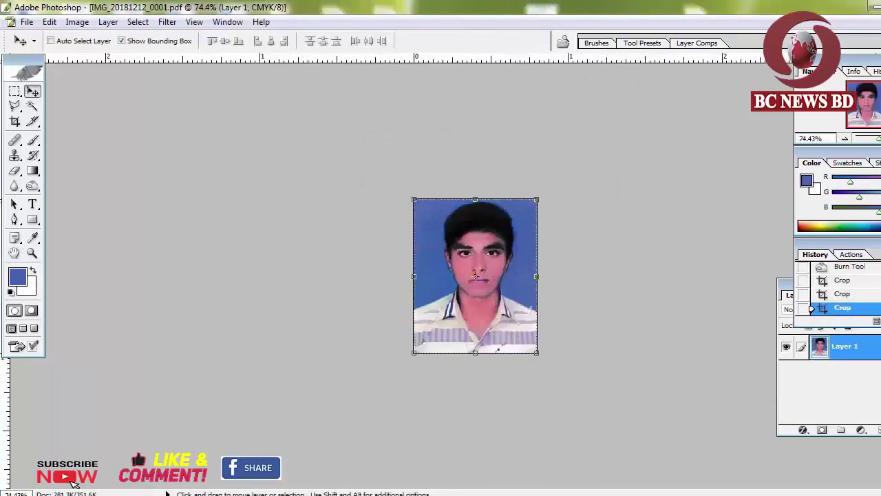
{"action": "key", "text": "ctrl+w"}
{"action": "left_click", "coordinate": [492, 210]}
{"action": "key", "text": "ctrl+w"}
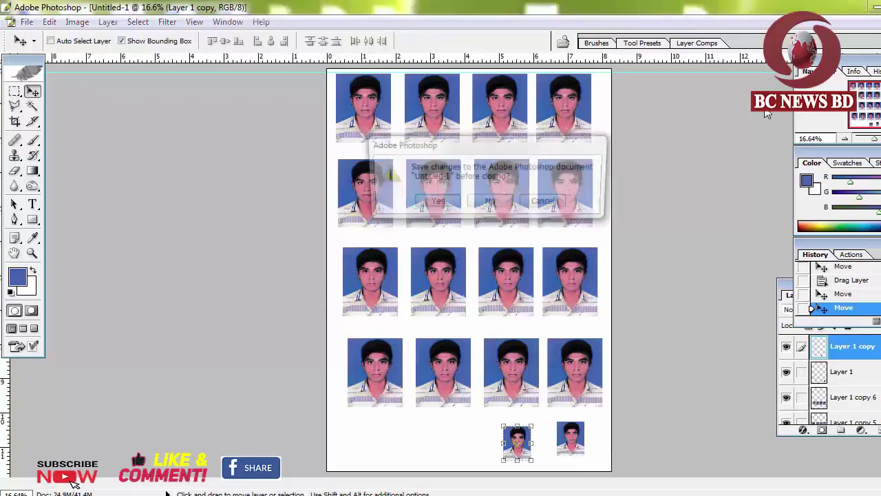
{"action": "left_click", "coordinate": [488, 204]}
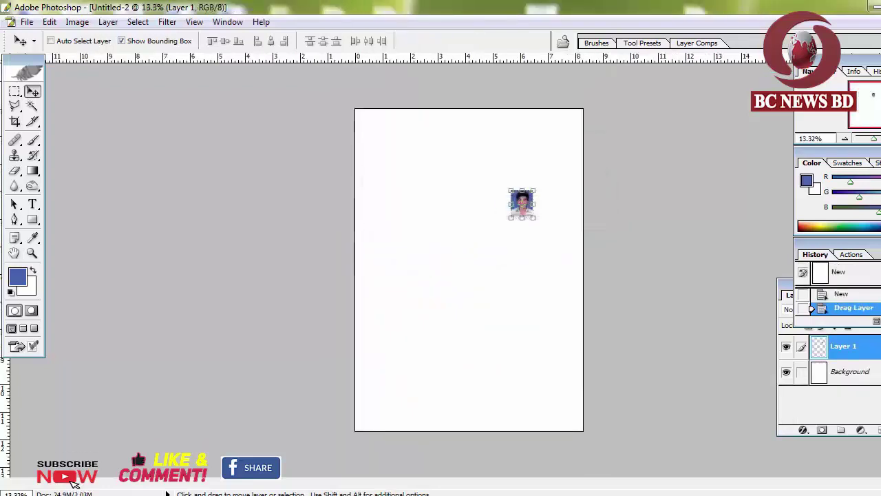
Discard the last document and create a maximized new A4 document, Untitled-1, at 300 pixels/inch
{"action": "key", "text": "ctrl+w"}
{"action": "left_click", "coordinate": [490, 203]}
{"action": "left_click", "coordinate": [10, 22]}
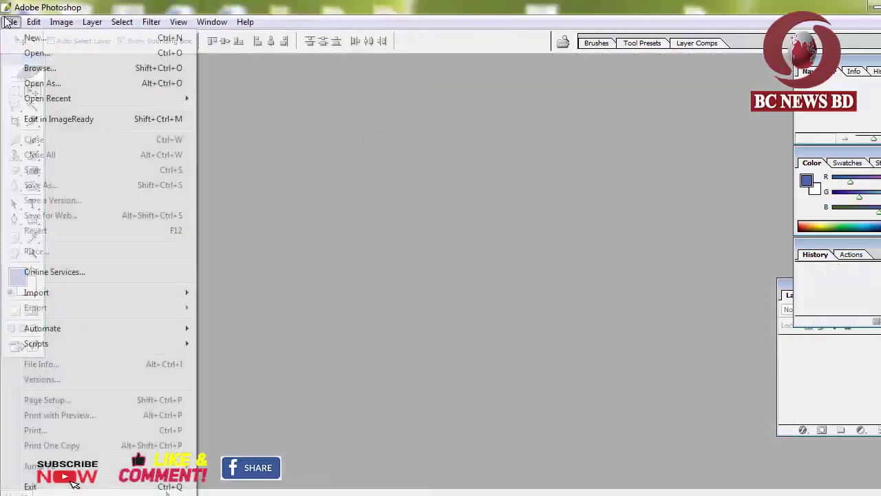
{"action": "left_click", "coordinate": [31, 38]}
{"action": "left_click", "coordinate": [370, 205]}
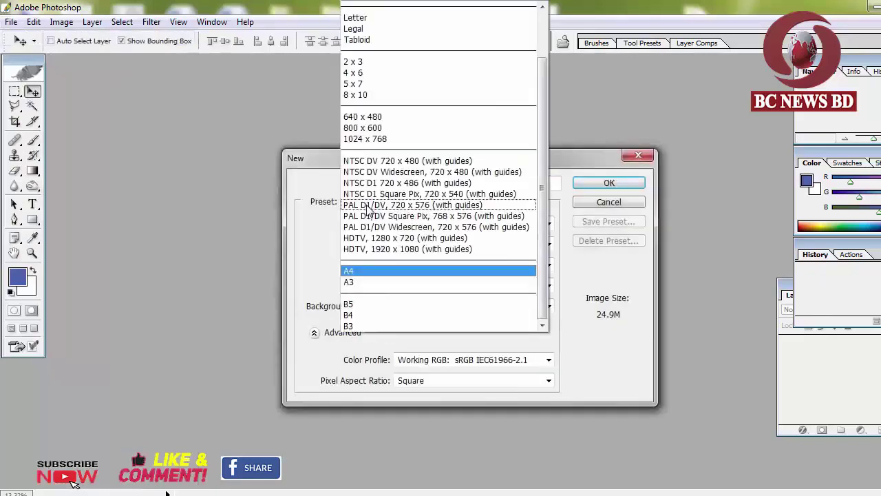
{"action": "left_click", "coordinate": [365, 271]}
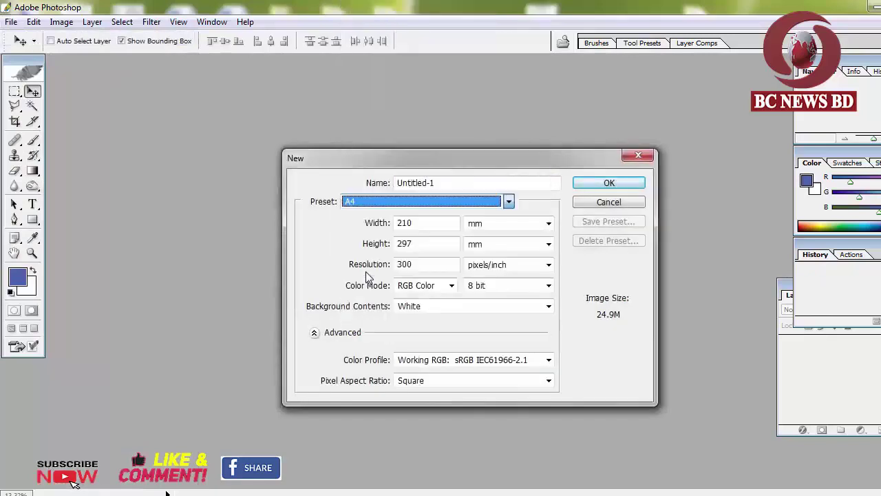
{"action": "left_click", "coordinate": [609, 183]}
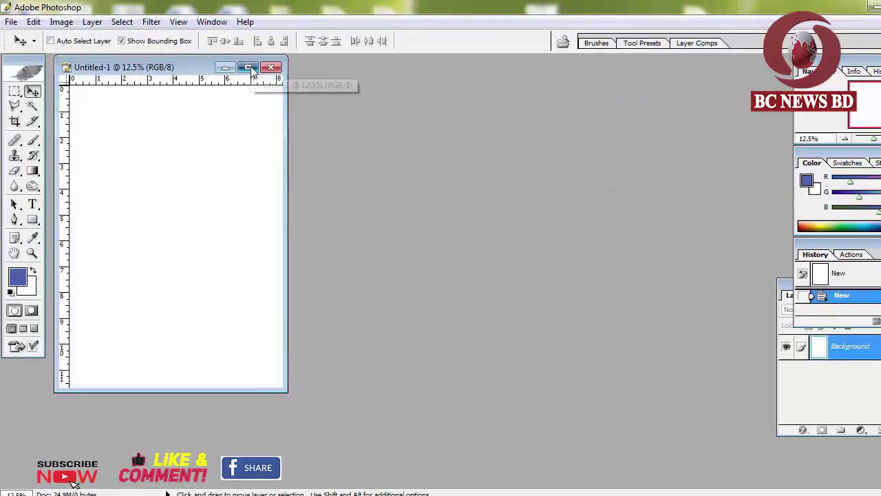
{"action": "left_click", "coordinate": [261, 69]}
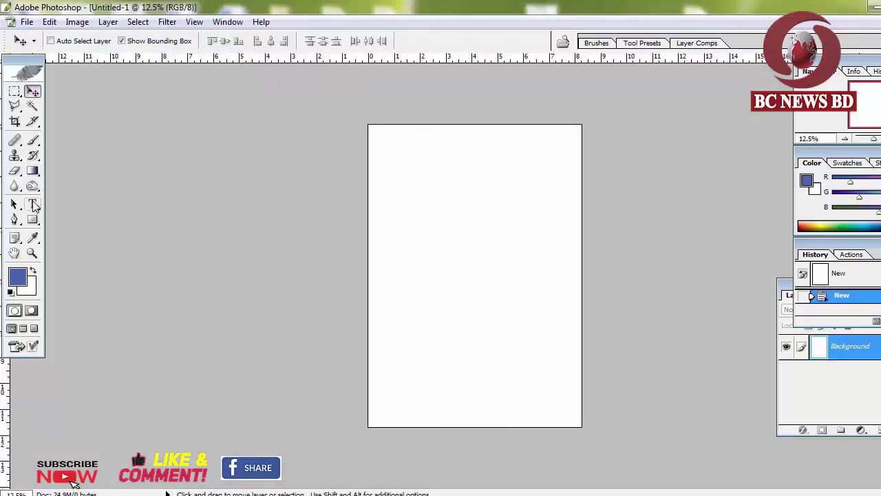
Start a text line near the page top in Times New Roman at 30 pt
{"action": "left_click", "coordinate": [33, 204]}
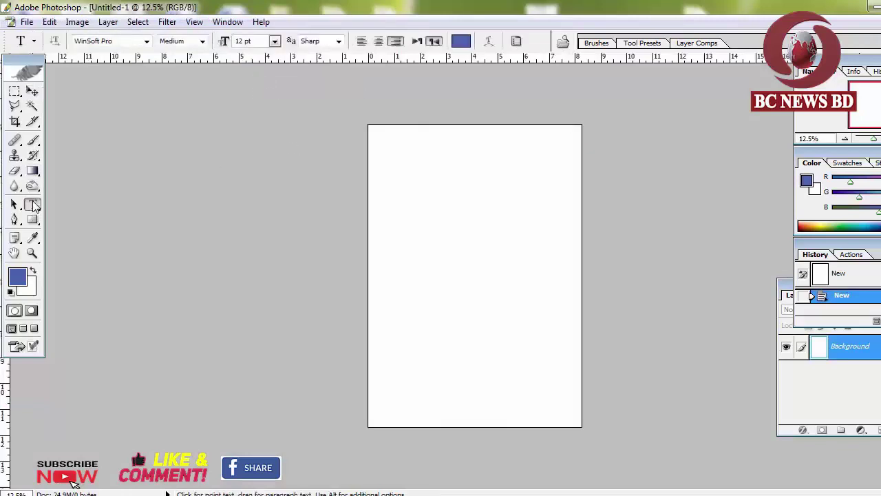
{"action": "left_click", "coordinate": [397, 169]}
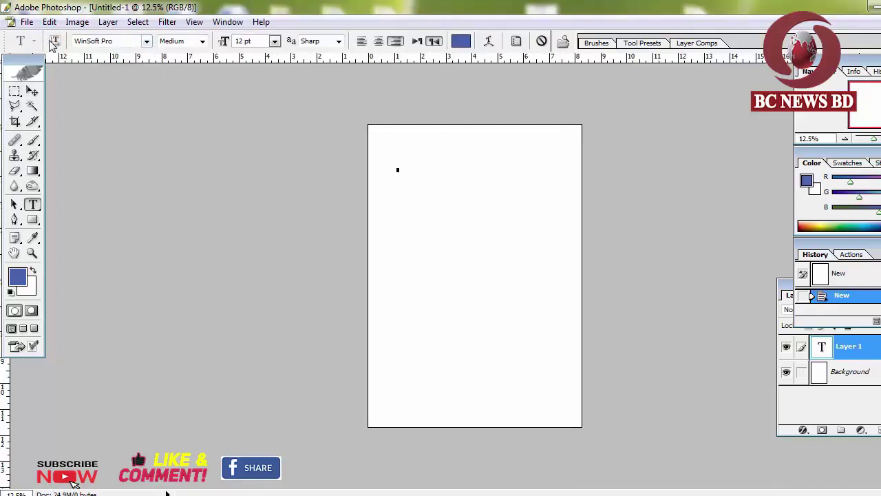
{"action": "left_click", "coordinate": [146, 42]}
{"action": "mouse_move", "coordinate": [164, 221]}
{"action": "left_mouse_down"}
{"action": "mouse_move", "coordinate": [175, 178]}
{"action": "mouse_move", "coordinate": [181, 275]}
{"action": "mouse_move", "coordinate": [169, 124]}
{"action": "left_mouse_up"}
{"action": "left_click", "coordinate": [123, 46]}
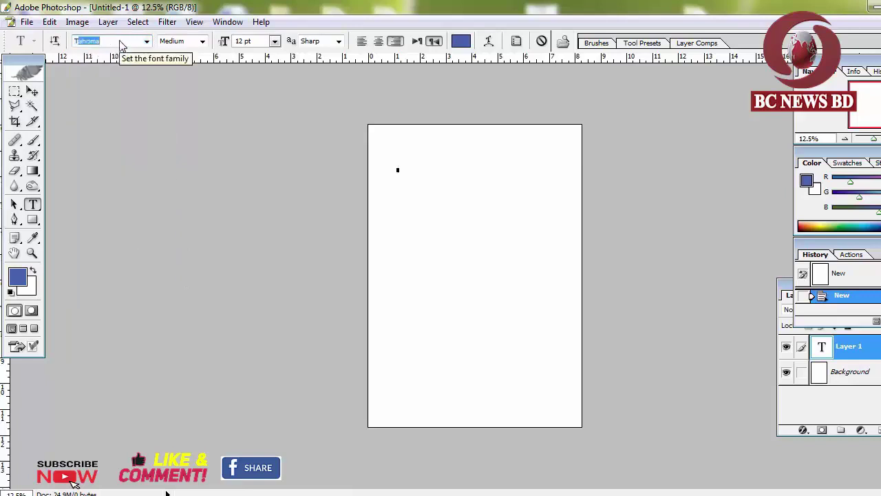
{"action": "type", "text": "T"}
{"action": "key", "text": "Return"}
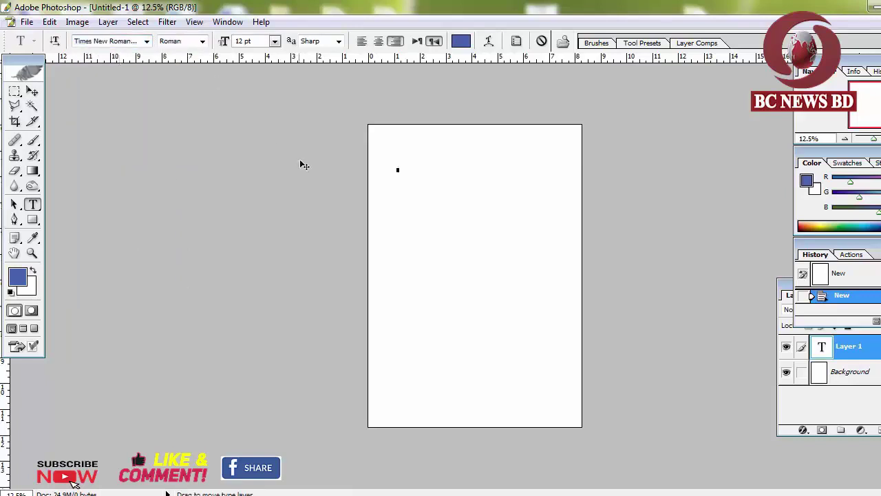
{"action": "left_click", "coordinate": [274, 41]}
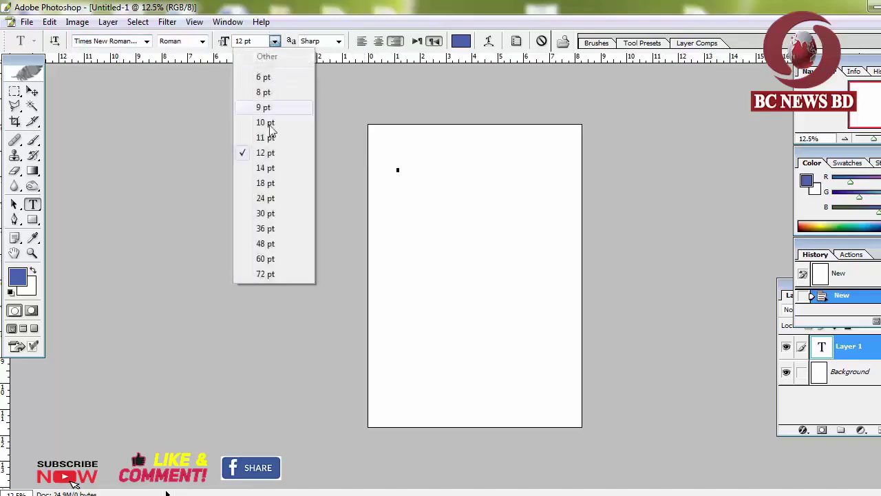
{"action": "left_click", "coordinate": [273, 213]}
Type 'Bangladesh is small' right-aligned and delete the extra trailing characters
{"action": "type", "text": "B"}
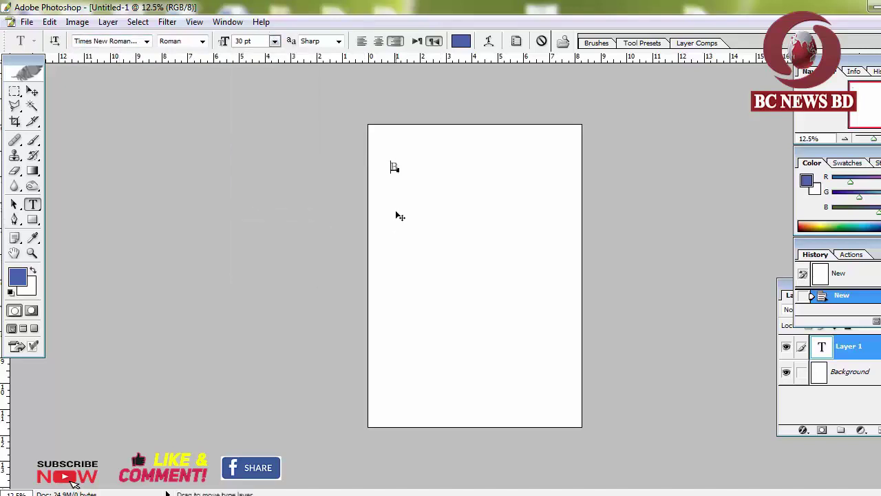
{"action": "left_click", "coordinate": [363, 41]}
{"action": "left_click", "coordinate": [417, 42]}
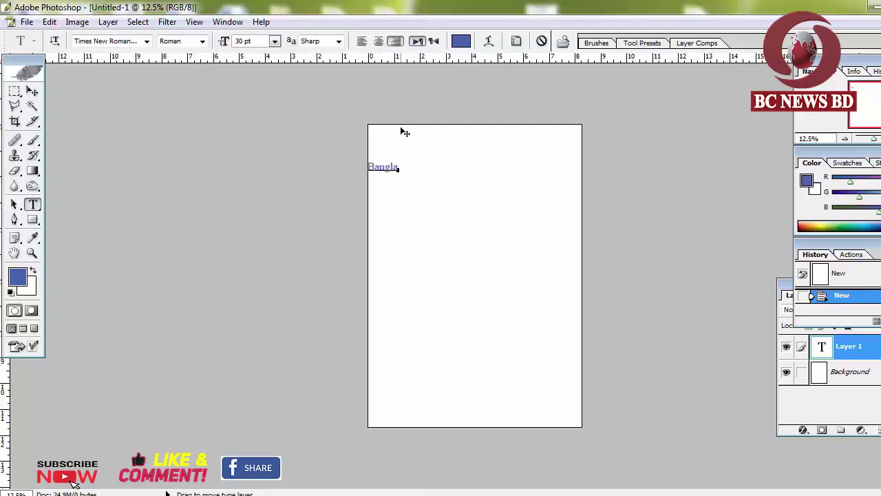
{"action": "type", "text": "sh"}
{"action": "type", "text": " is"}
{"action": "key", "text": "BackSpace"}
{"action": "key", "text": "BackSpace"}
{"action": "key", "text": "BackSpace"}
Move the heading to the top of the page and colour its text red (F70057)
{"action": "left_click", "coordinate": [32, 91]}
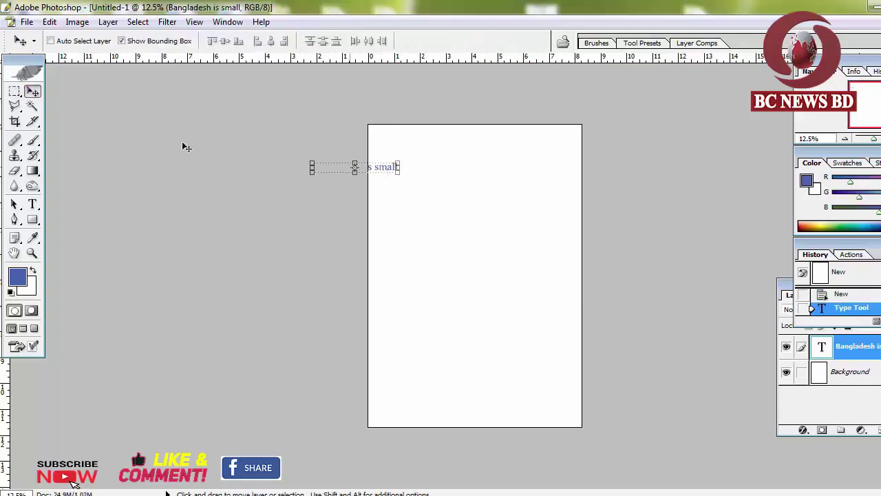
{"action": "left_click_drag", "start_coordinate": [384, 173], "coordinate": [471, 159]}
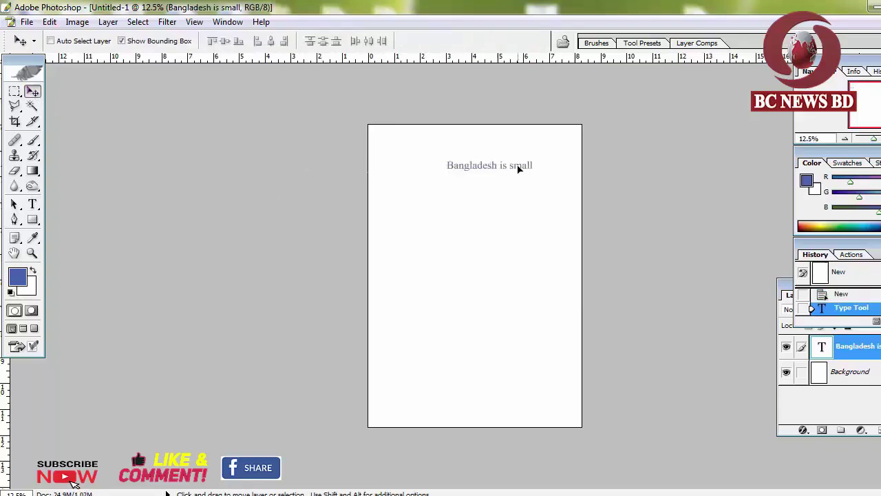
{"action": "left_click", "coordinate": [33, 205]}
{"action": "left_click", "coordinate": [482, 152]}
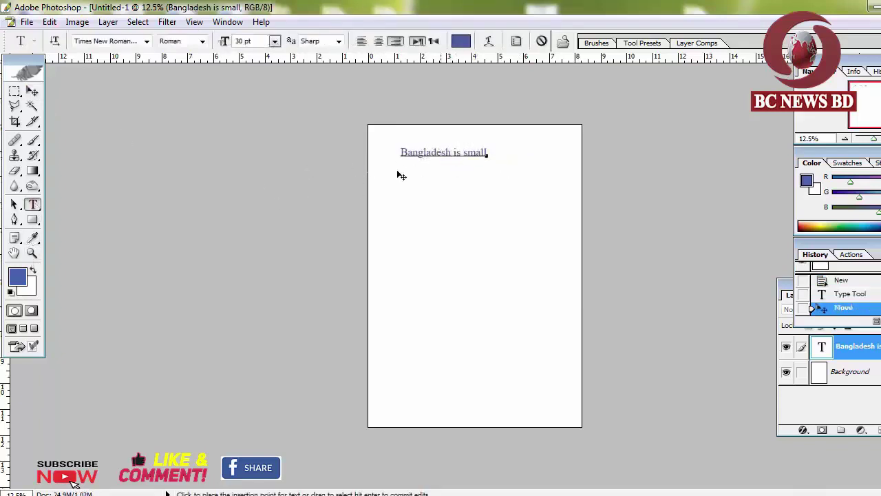
{"action": "left_click_drag", "start_coordinate": [402, 151], "coordinate": [487, 152]}
{"action": "left_click", "coordinate": [17, 277]}
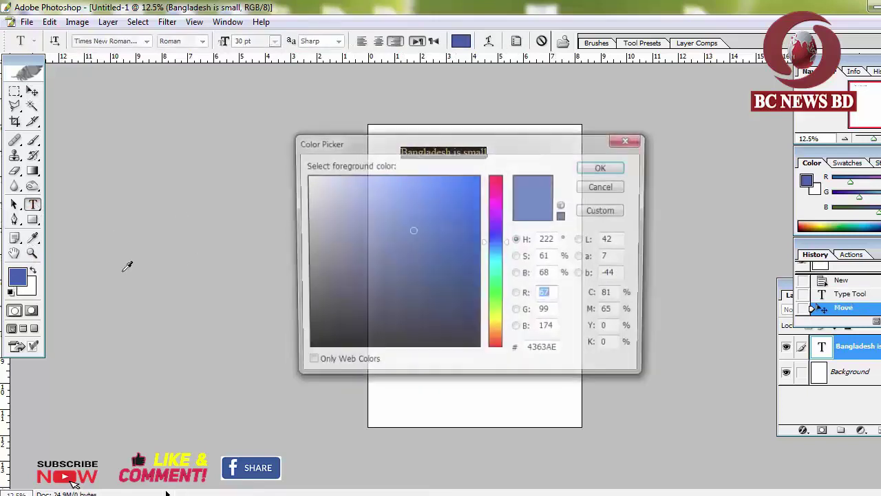
{"action": "left_click", "coordinate": [498, 186]}
{"action": "left_click_drag", "start_coordinate": [467, 192], "coordinate": [481, 178]}
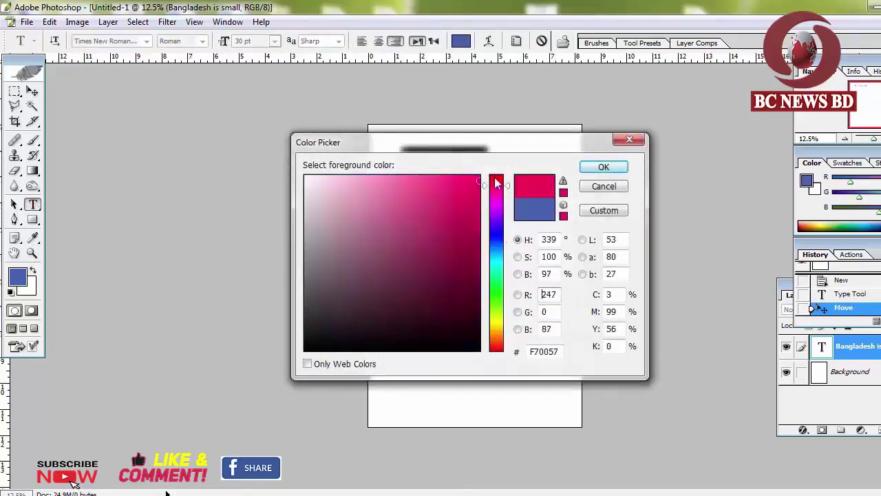
{"action": "left_click", "coordinate": [506, 186]}
{"action": "left_click", "coordinate": [602, 167]}
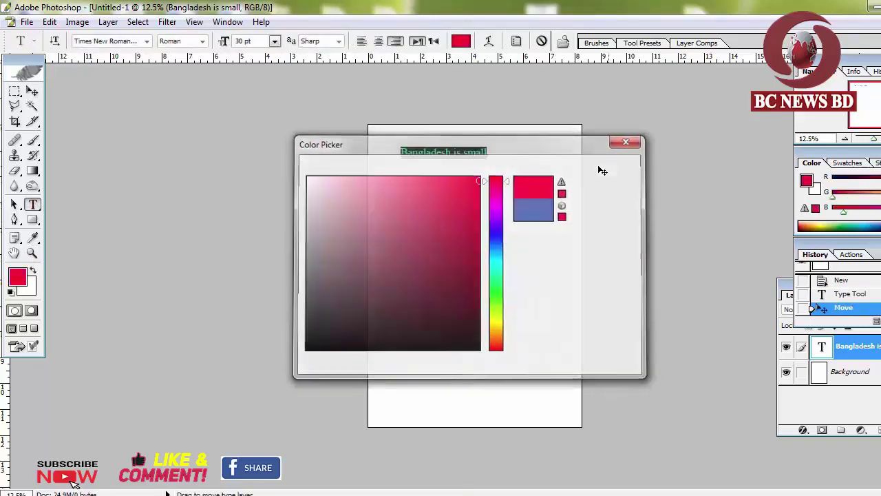
{"action": "left_click", "coordinate": [38, 93]}
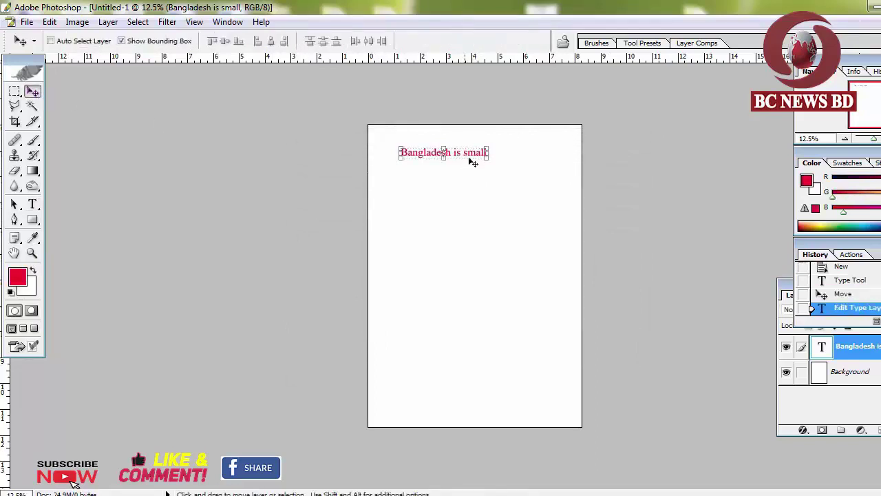
Scale the heading to about 178% and position it near the top of the page
{"action": "mouse_move", "coordinate": [488, 158]}
{"action": "left_mouse_down"}
{"action": "mouse_move", "coordinate": [556, 163]}
{"action": "mouse_move", "coordinate": [506, 167]}
{"action": "left_mouse_up"}
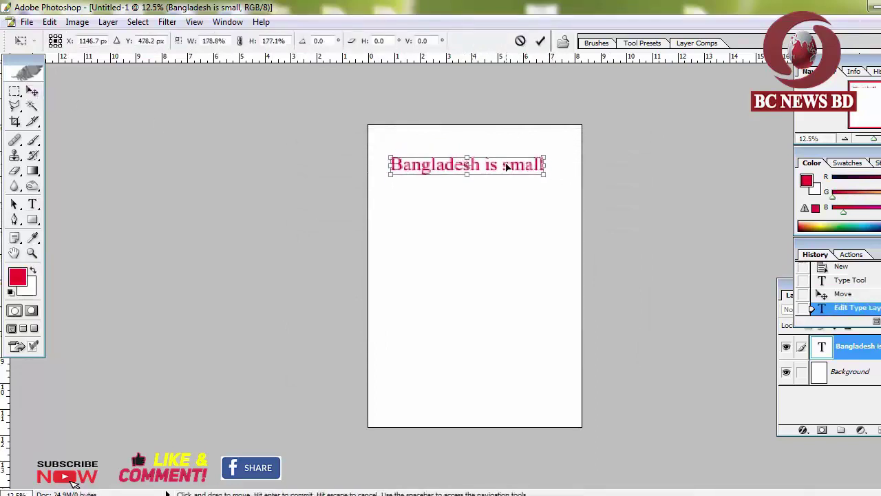
{"action": "key", "text": "Return"}
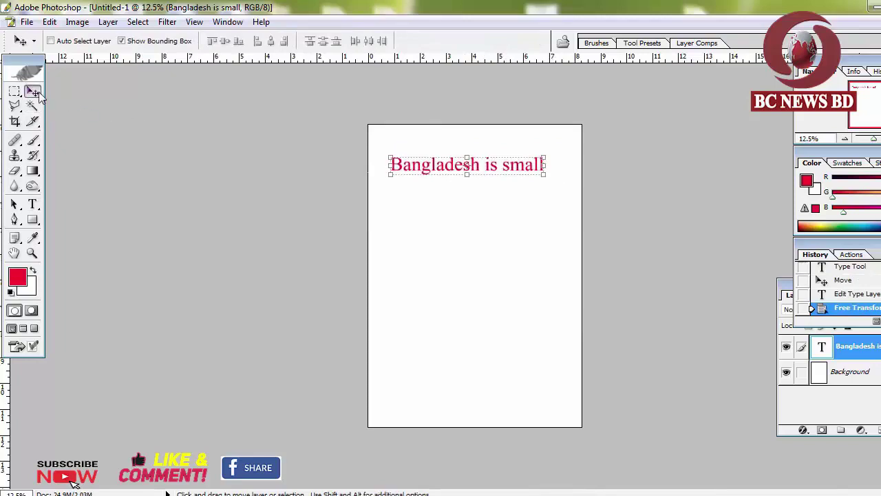
{"action": "left_click_drag", "start_coordinate": [498, 173], "coordinate": [507, 173]}
{"action": "key", "text": "ctrl+0"}
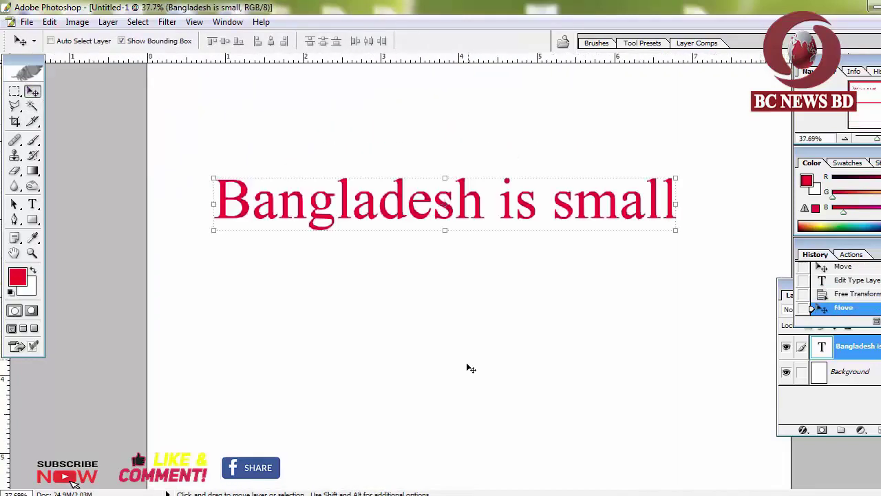
{"action": "key", "text": "ctrl+plus"}
{"action": "key", "text": "ctrl+minus"}
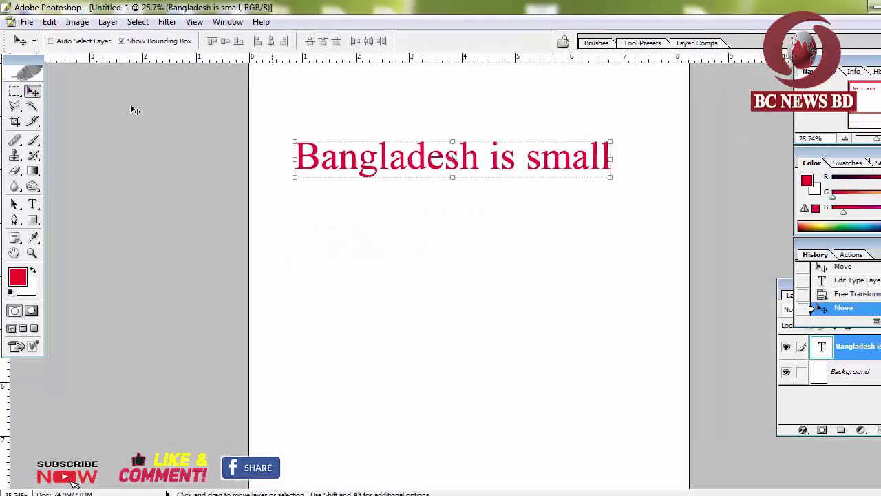
Type the Bengali line 'বাংলাদেশ কত সুন্দর' below the heading in TonnyBanglaMJ
{"action": "left_click", "coordinate": [32, 204]}
{"action": "left_click", "coordinate": [328, 279]}
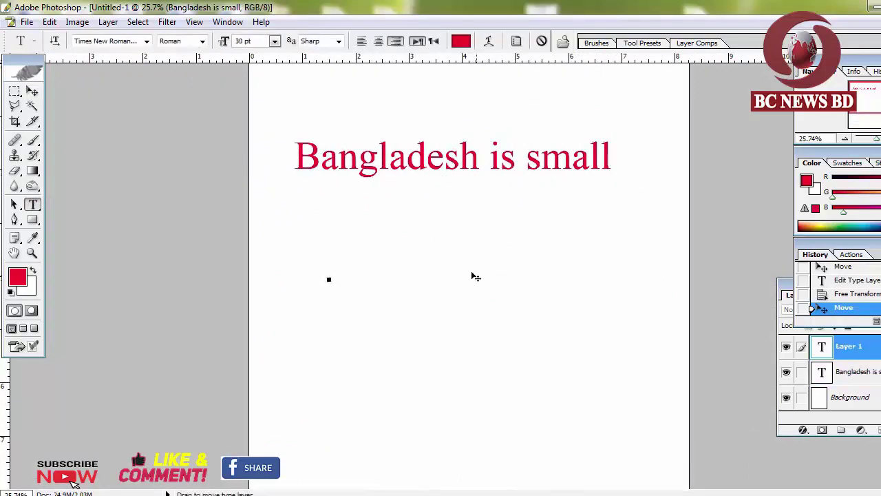
{"action": "left_click", "coordinate": [146, 42]}
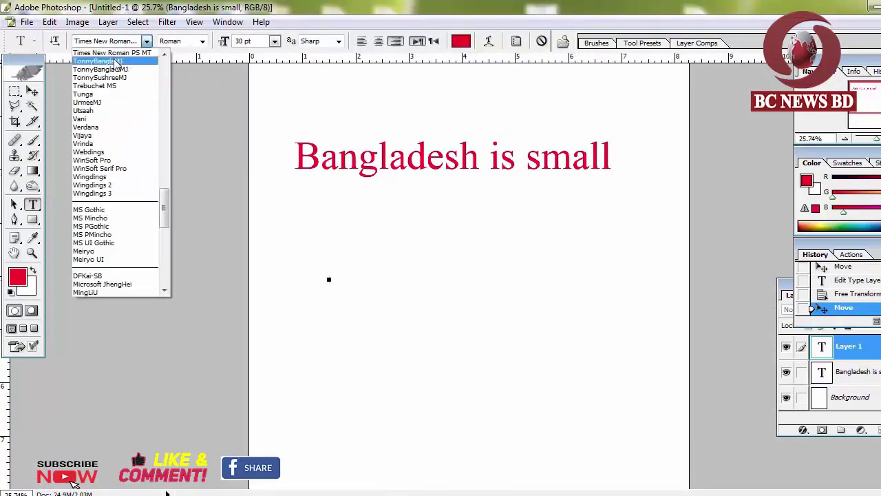
{"action": "left_click", "coordinate": [116, 61]}
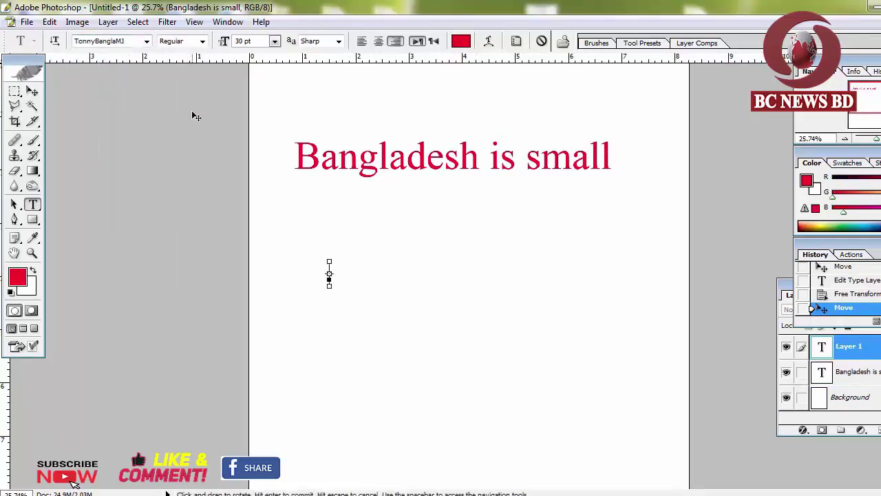
{"action": "left_click", "coordinate": [322, 279]}
{"action": "type", "text": "বাং"}
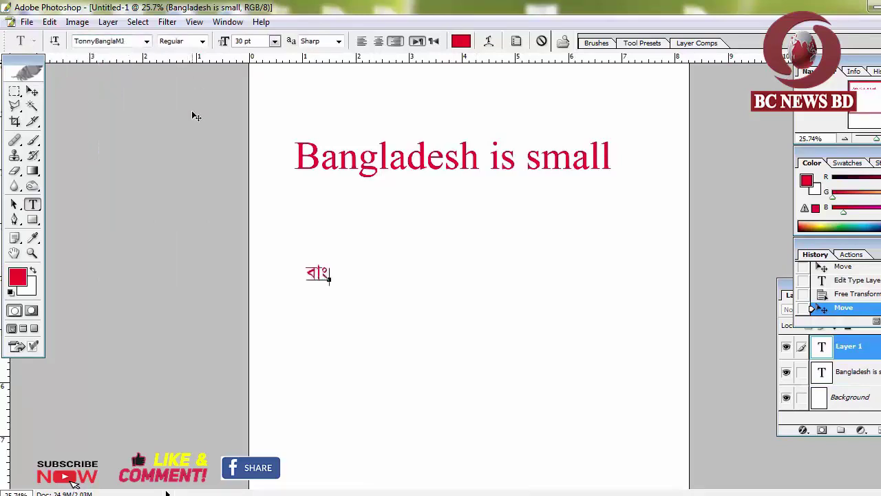
{"action": "type", "text": "লাদে"}
{"action": "type", "text": "শ কত সু"}
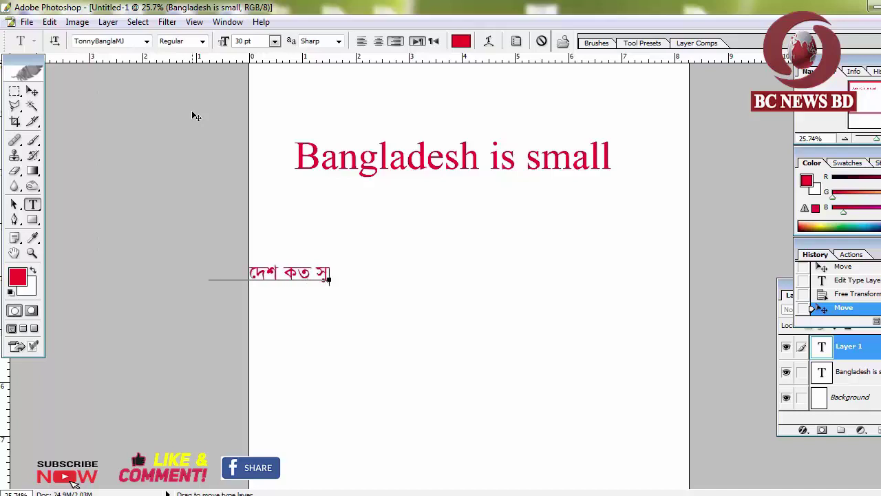
{"action": "type", "text": "ন্দর"}
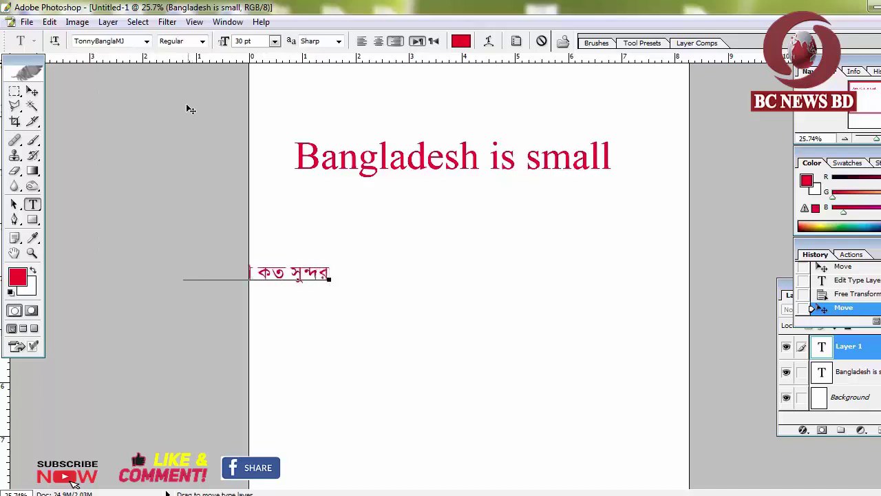
Drag the Bengali line to sit centred under the heading
{"action": "left_click", "coordinate": [31, 91]}
{"action": "left_click_drag", "start_coordinate": [311, 274], "coordinate": [497, 233]}
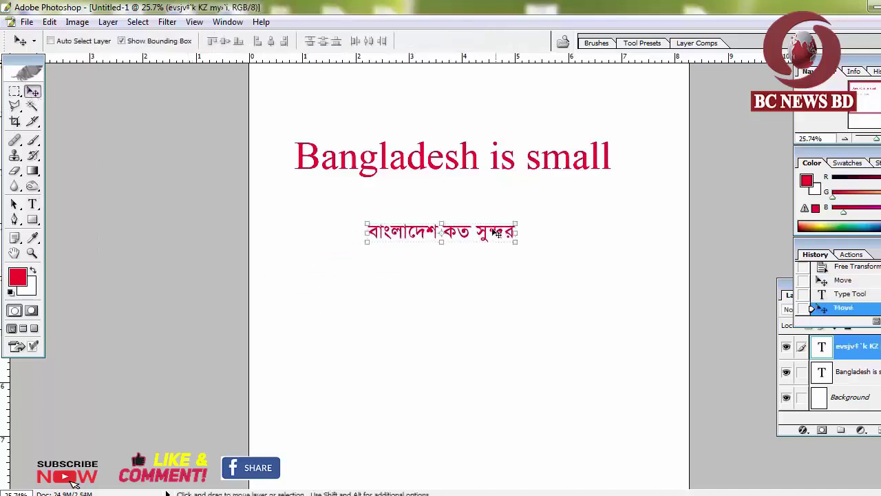
{"action": "left_click", "coordinate": [32, 204]}
{"action": "left_click", "coordinate": [335, 160]}
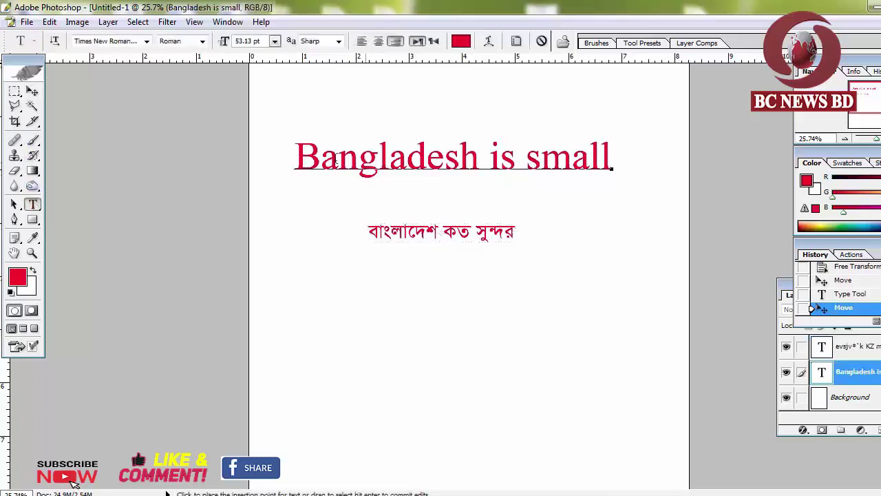
{"action": "left_click", "coordinate": [488, 41]}
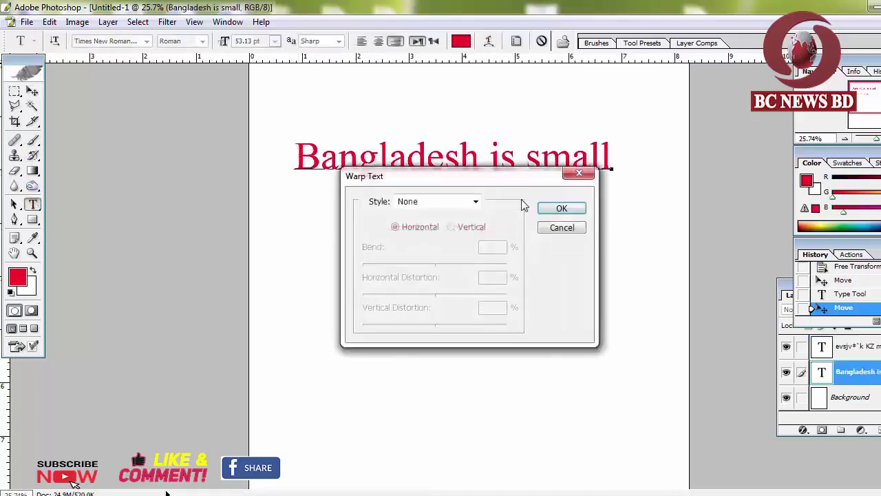
{"action": "left_click", "coordinate": [475, 201]}
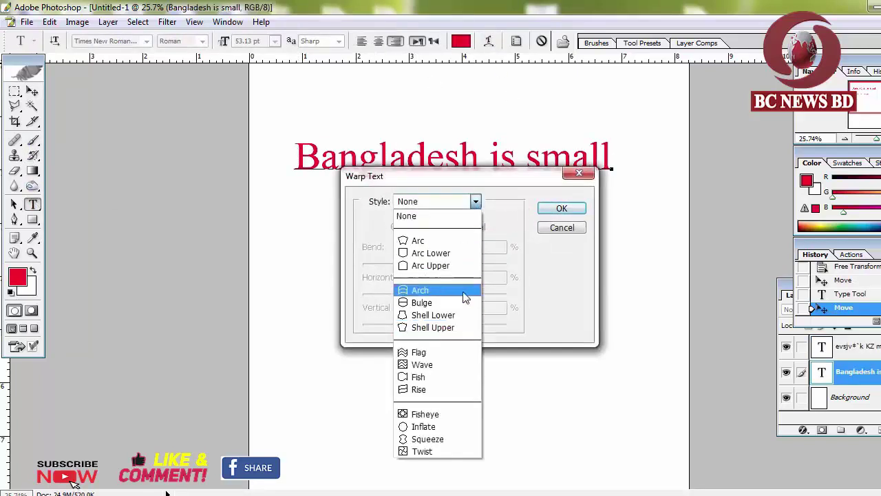
{"action": "left_click", "coordinate": [434, 290]}
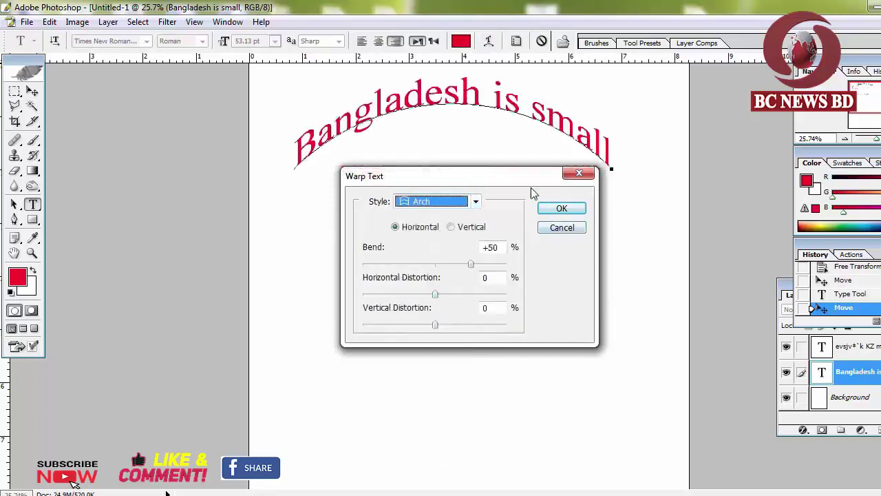
{"action": "mouse_move", "coordinate": [471, 266]}
{"action": "left_mouse_down"}
{"action": "mouse_move", "coordinate": [404, 265]}
{"action": "mouse_move", "coordinate": [471, 270]}
{"action": "left_mouse_up"}
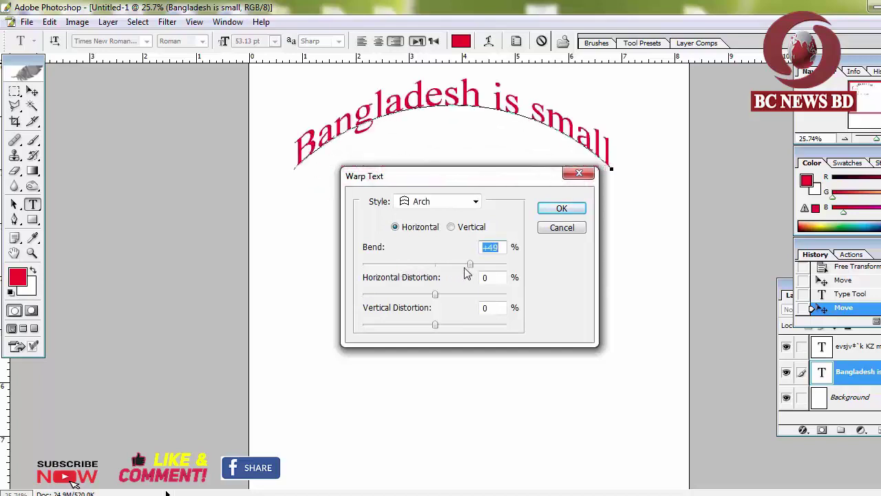
{"action": "mouse_move", "coordinate": [439, 299]}
{"action": "left_mouse_down"}
{"action": "mouse_move", "coordinate": [466, 297]}
{"action": "mouse_move", "coordinate": [436, 301]}
{"action": "left_mouse_up"}
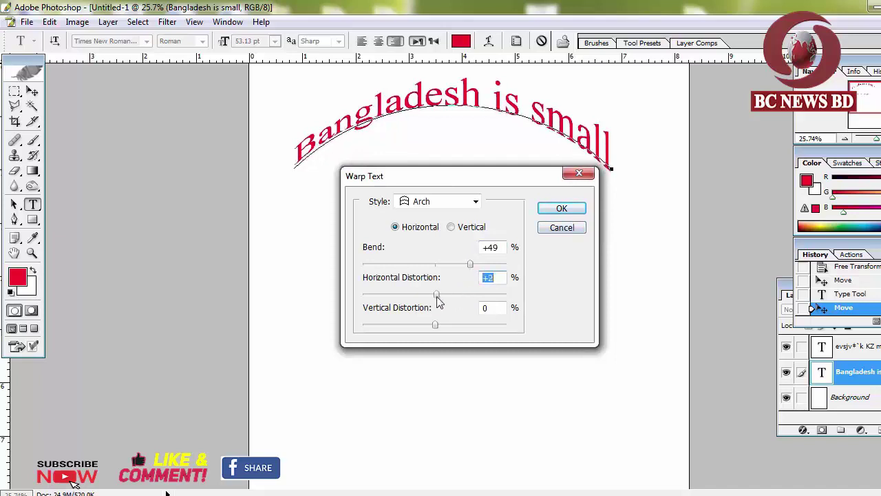
{"action": "left_click", "coordinate": [561, 231]}
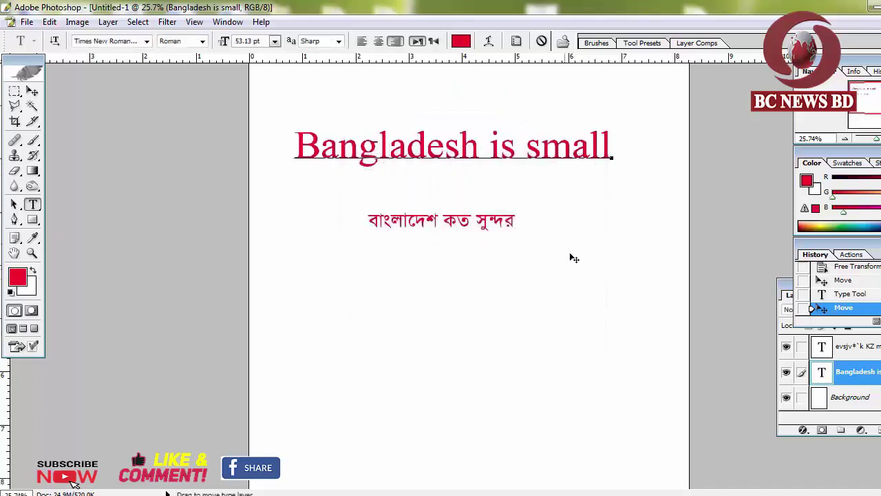
{"action": "key", "text": "ctrl+t"}
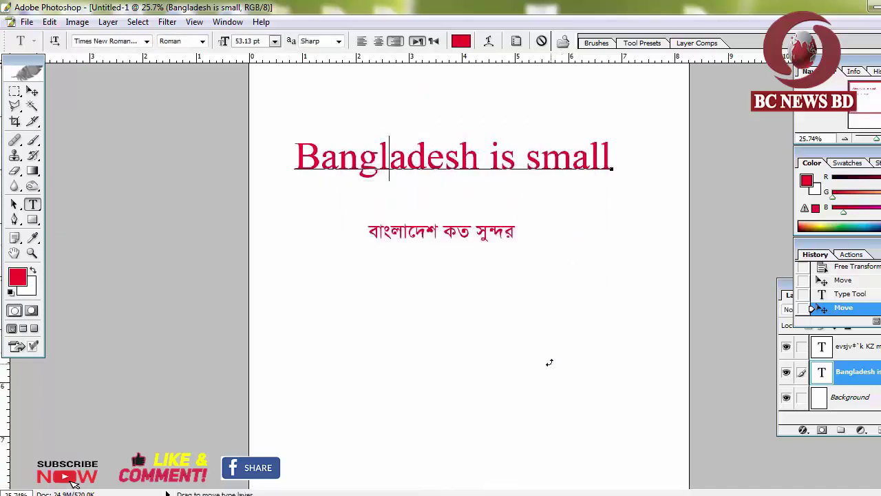
{"action": "key", "text": "ctrl+plus"}
{"action": "key", "text": "ctrl+plus"}
{"action": "key", "text": "ctrl+0"}
{"action": "key", "text": "Return"}
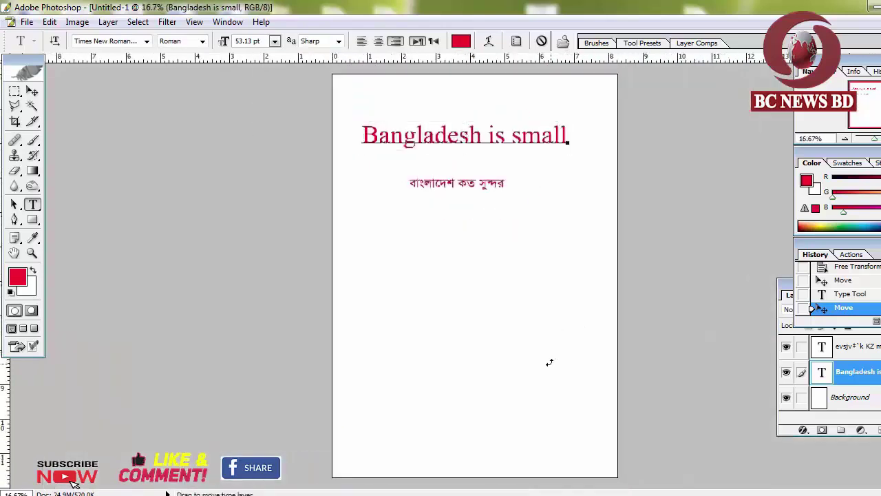